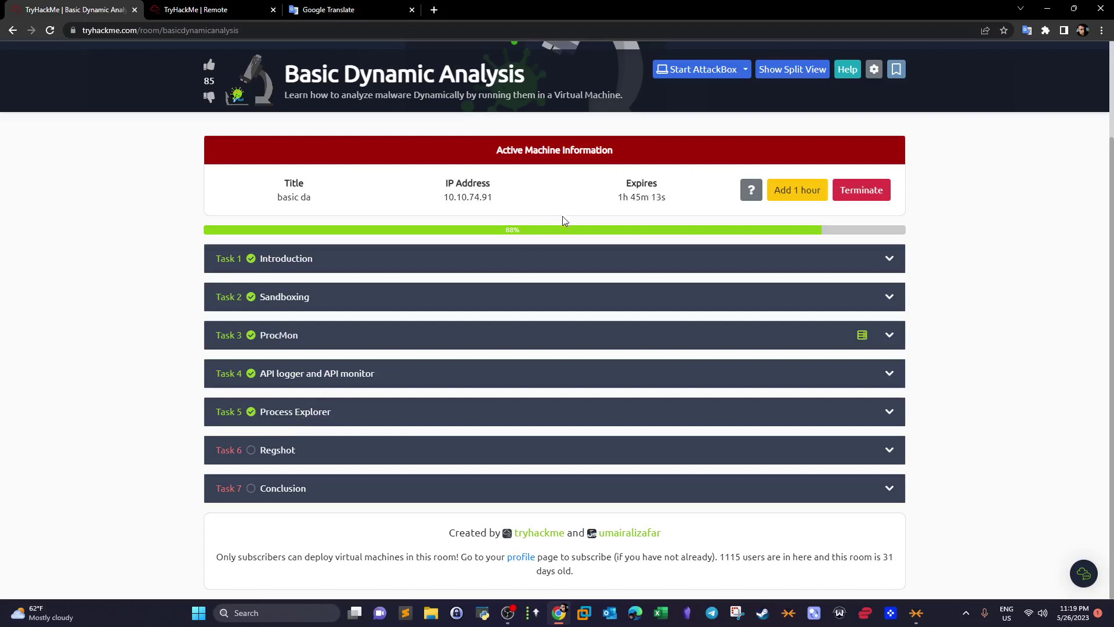
Step: Bring Process Explorer forward on the remote VM and enlarge its process list to show 1.exe
{"action": "left_click", "coordinate": [196, 10]}
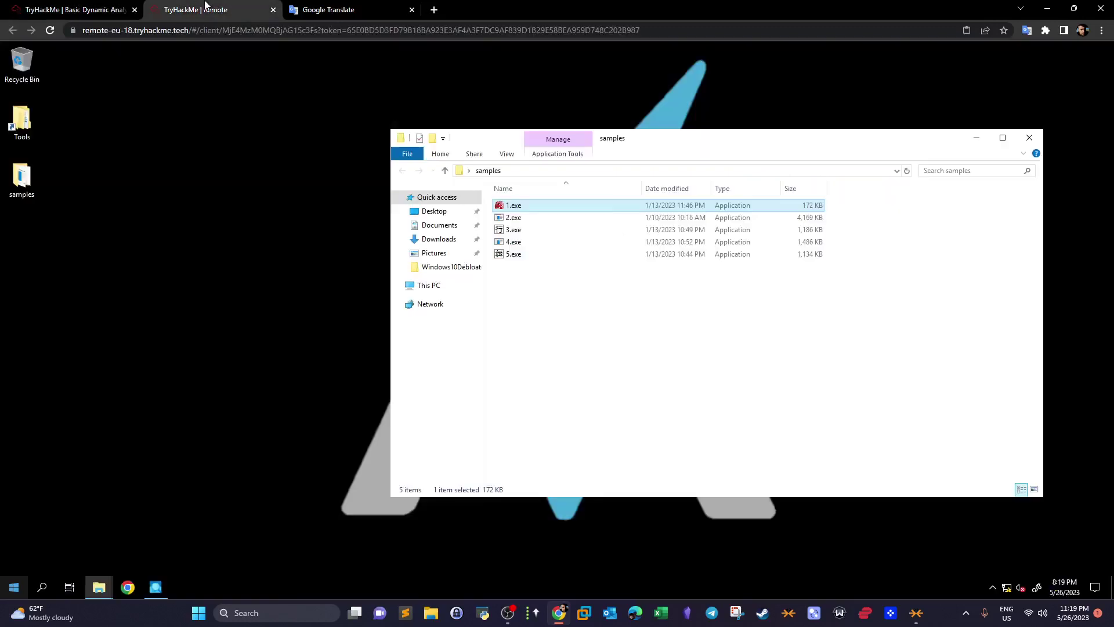
{"action": "left_click_drag", "start_coordinate": [514, 140], "coordinate": [330, 107]}
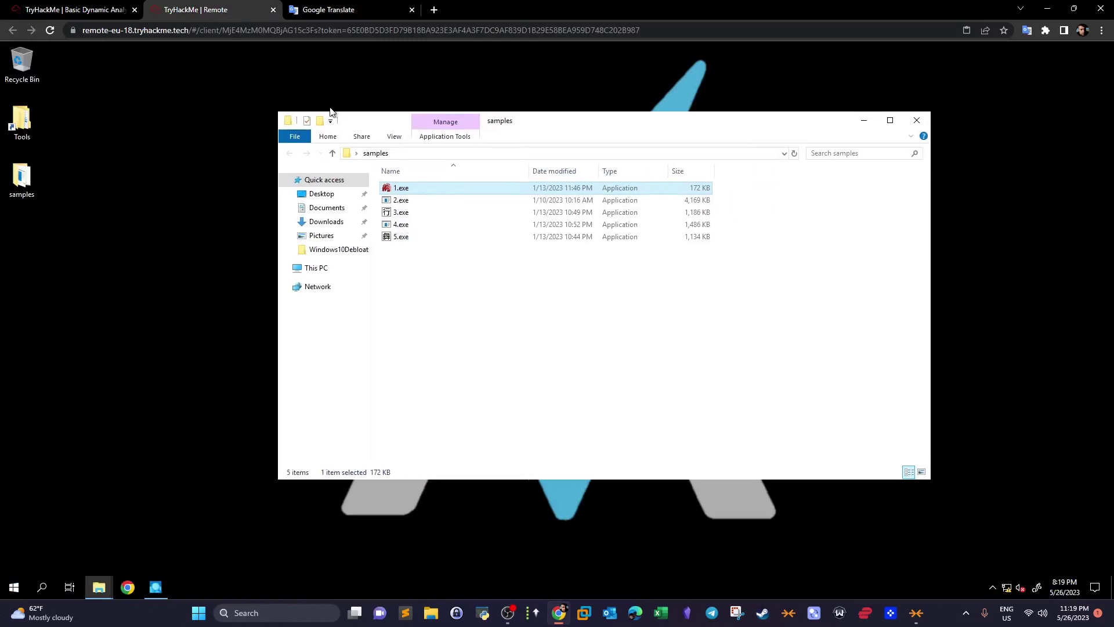
{"action": "left_click", "coordinate": [156, 589]}
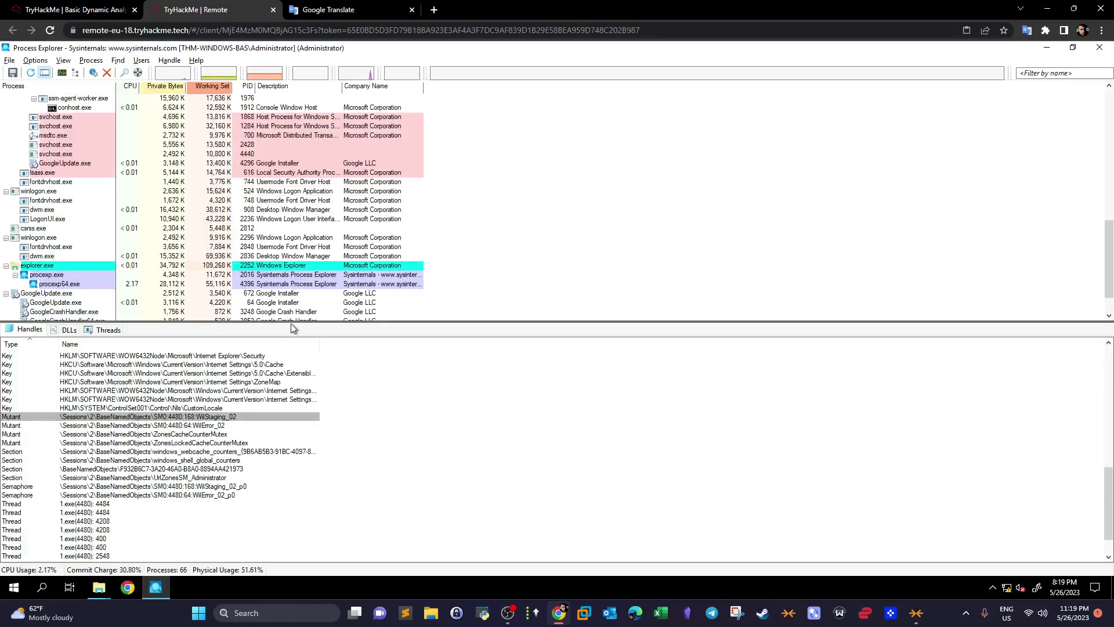
{"action": "left_click_drag", "start_coordinate": [291, 323], "coordinate": [287, 458]}
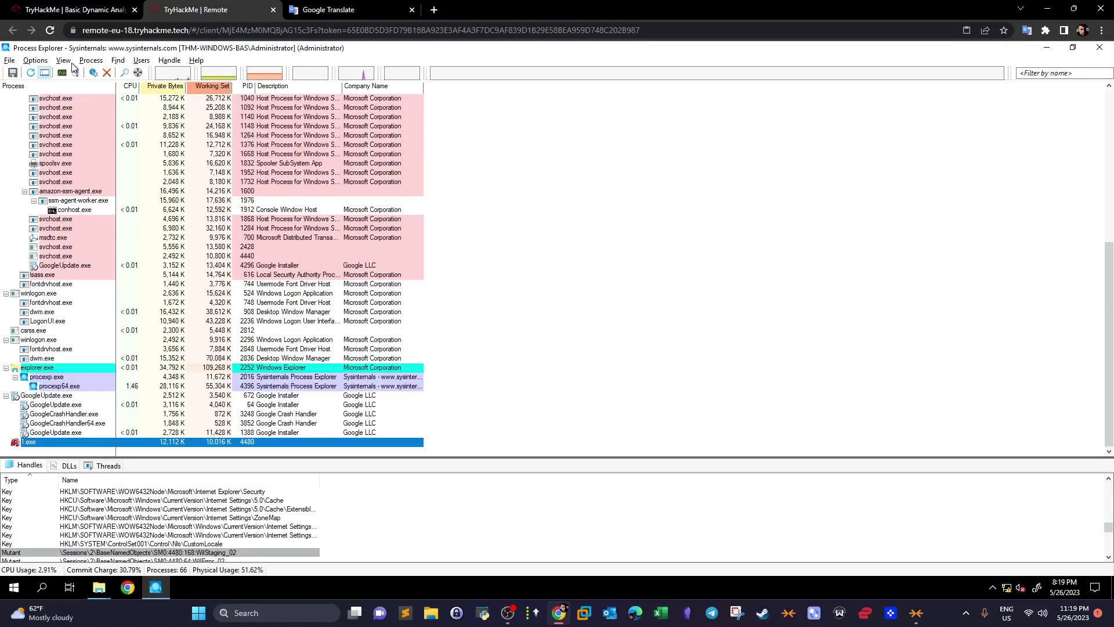
{"action": "left_click", "coordinate": [66, 61]}
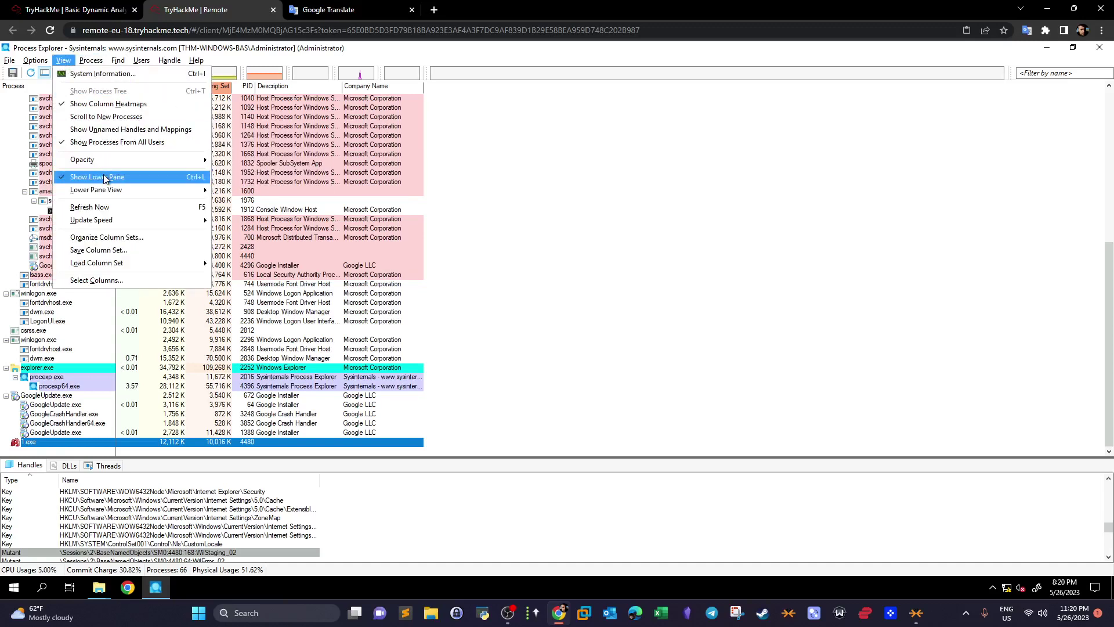
{"action": "left_click", "coordinate": [1042, 49]}
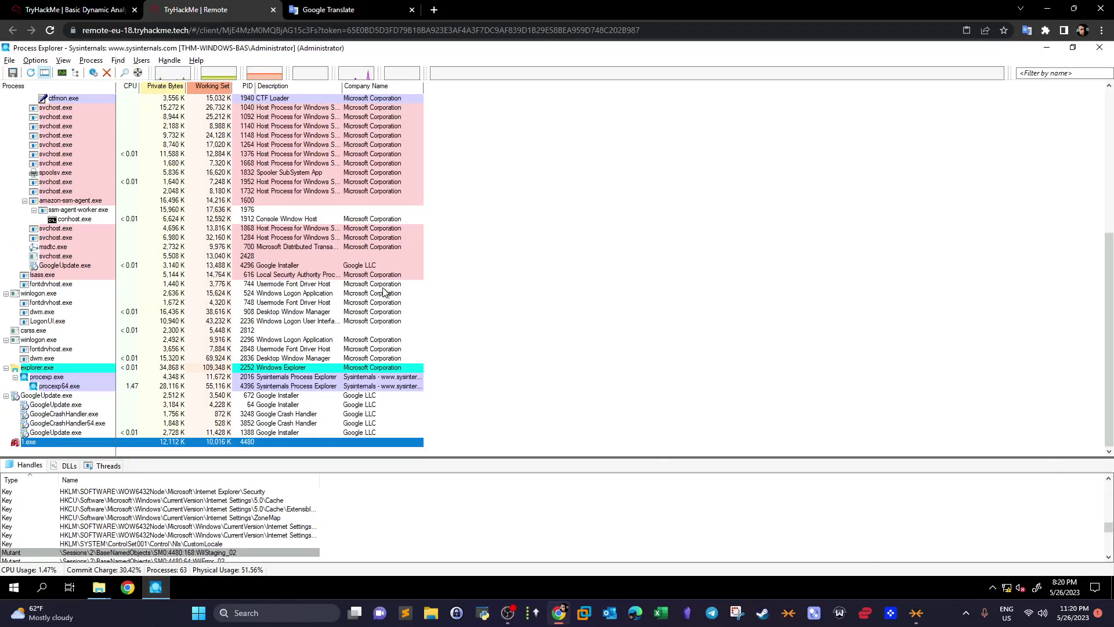
{"action": "mouse_move", "coordinate": [26, 445]}
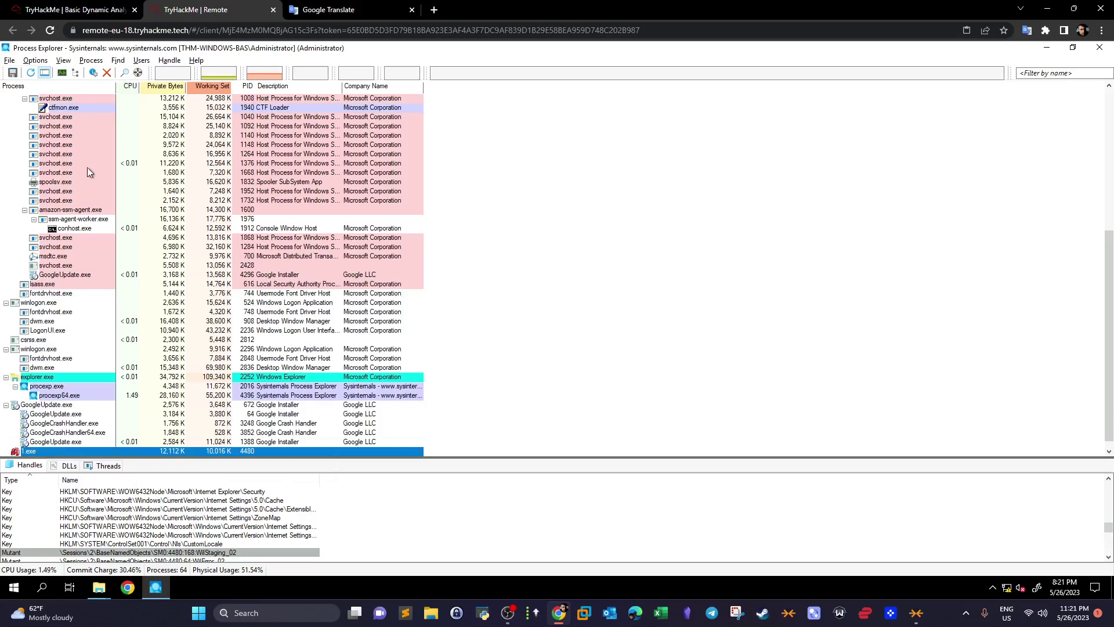
{"action": "mouse_move", "coordinate": [88, 169]}
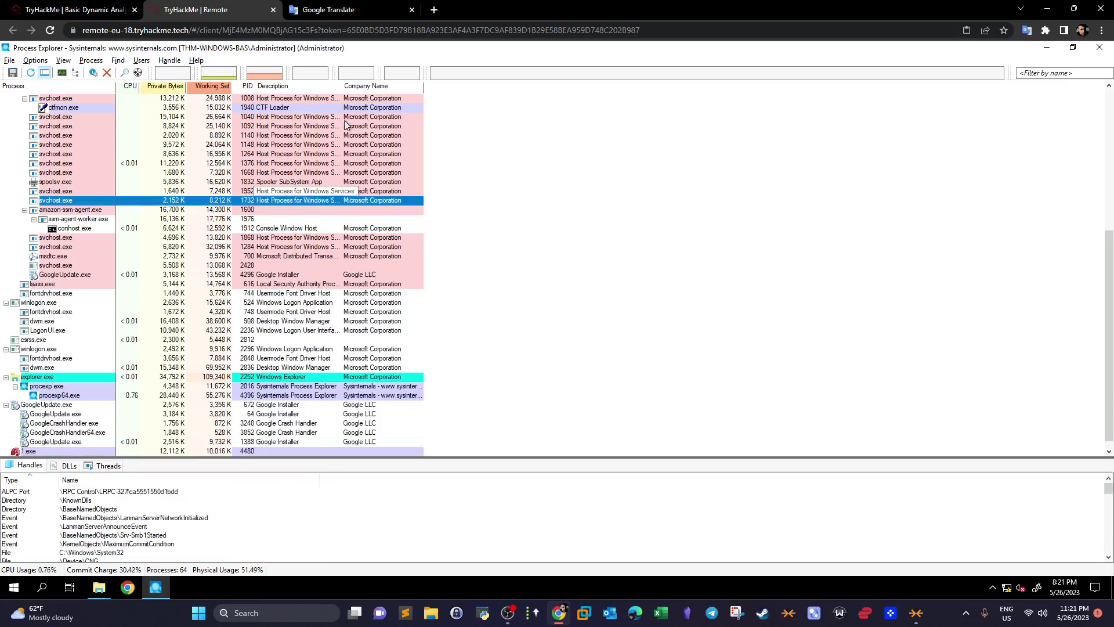
Step: Widen the Description column to full text and enlarge the lower handles pane
{"action": "left_click_drag", "start_coordinate": [445, 84], "coordinate": [487, 84]}
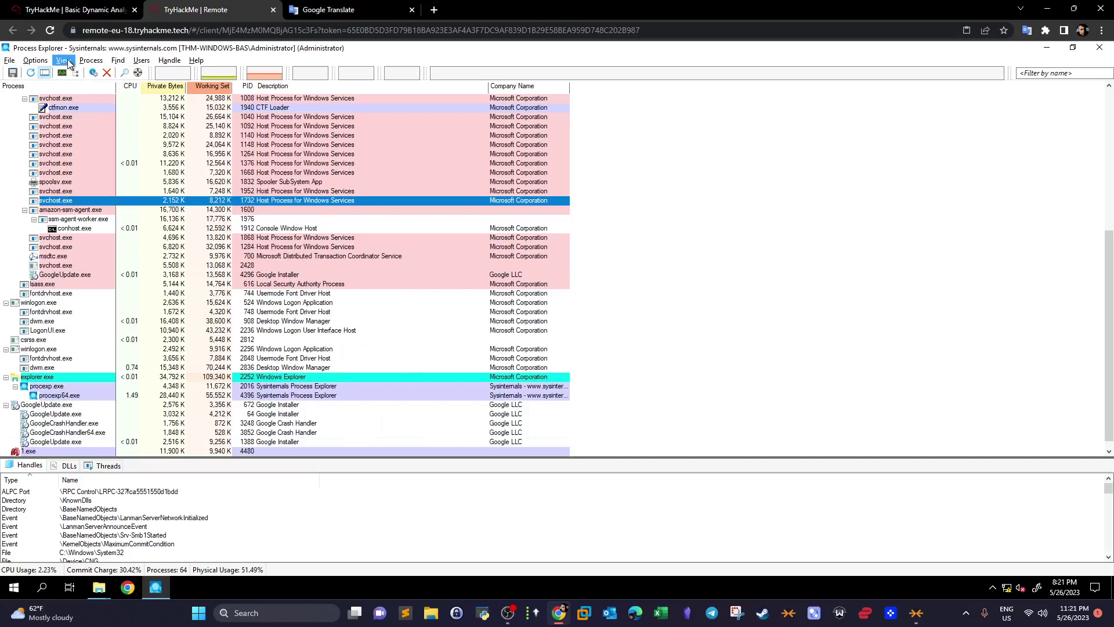
{"action": "left_click", "coordinate": [91, 61]}
{"action": "mouse_move", "coordinate": [64, 61]}
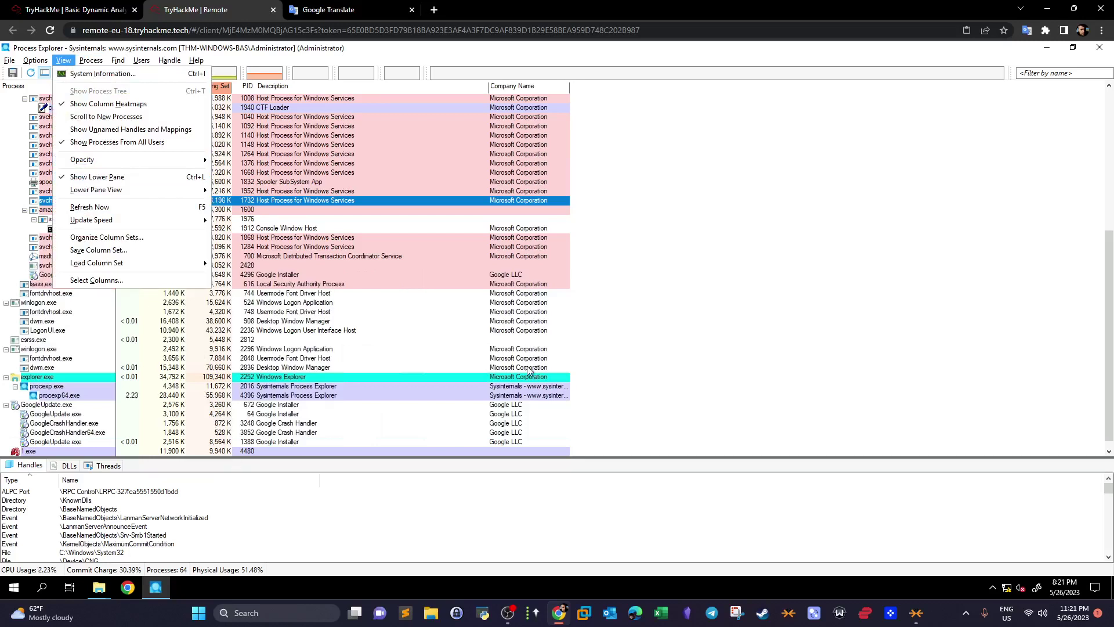
{"action": "left_click", "coordinate": [628, 330]}
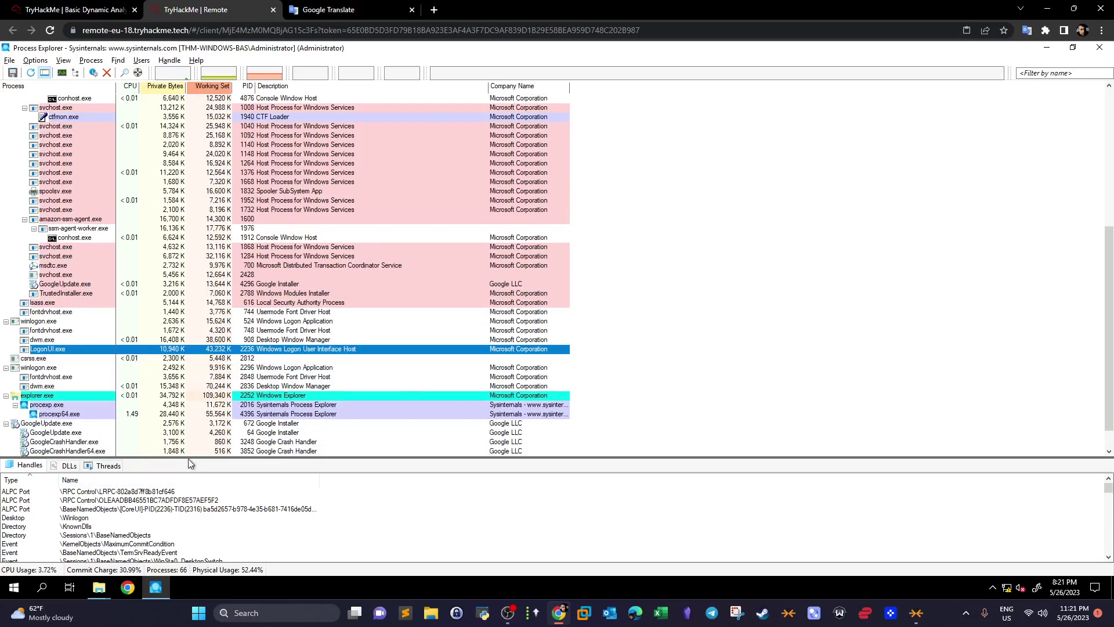
{"action": "left_click_drag", "start_coordinate": [191, 459], "coordinate": [200, 277]}
{"action": "scroll", "coordinate": [182, 233], "scroll_direction": "down", "scroll_amount": 6}
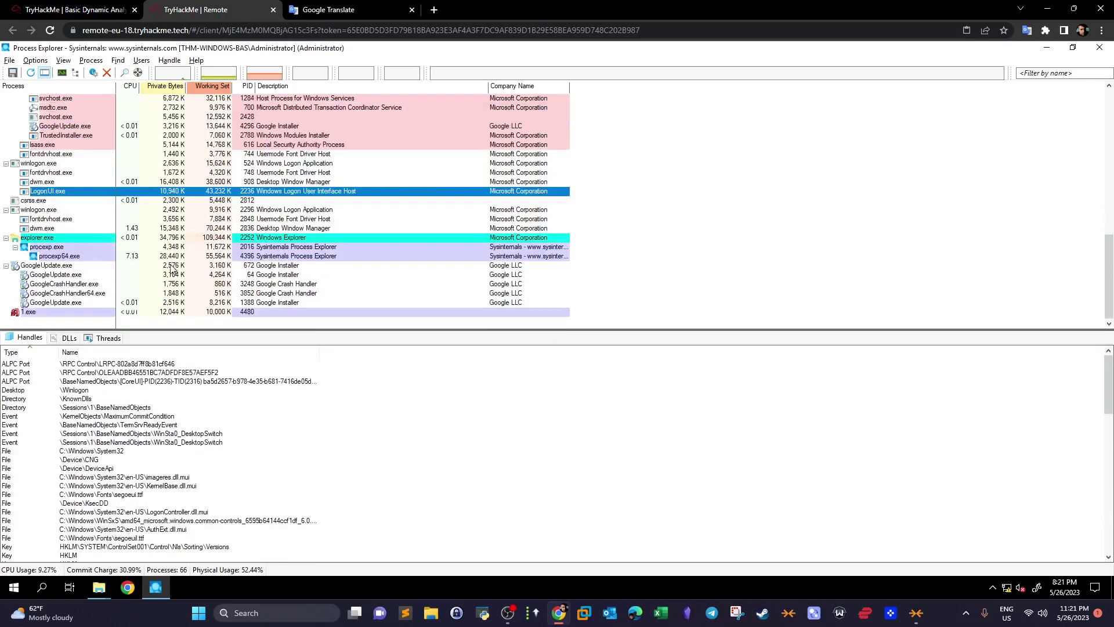
Step: Select 1.exe and look through its DLLs and threads before returning to its handles
{"action": "left_click", "coordinate": [40, 313]}
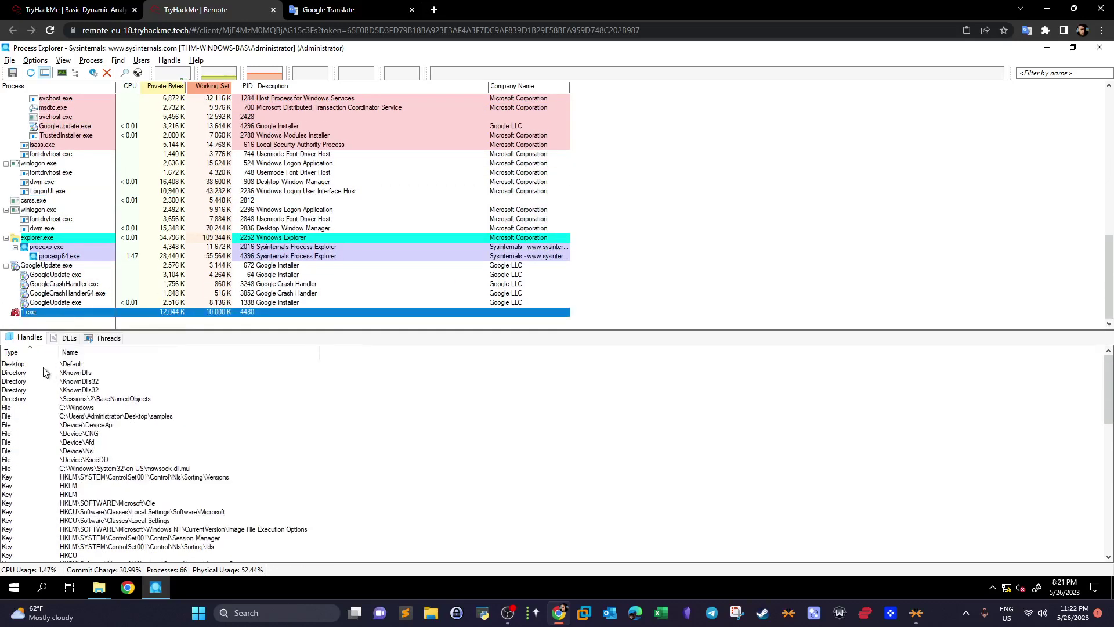
{"action": "left_click", "coordinate": [69, 337]}
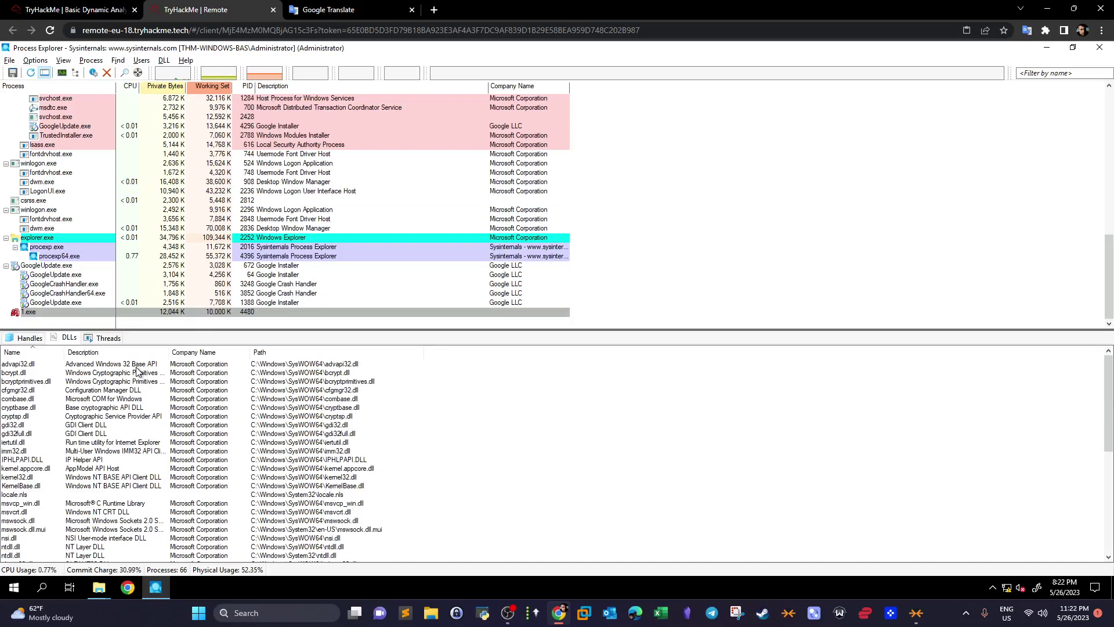
{"action": "left_click", "coordinate": [106, 339]}
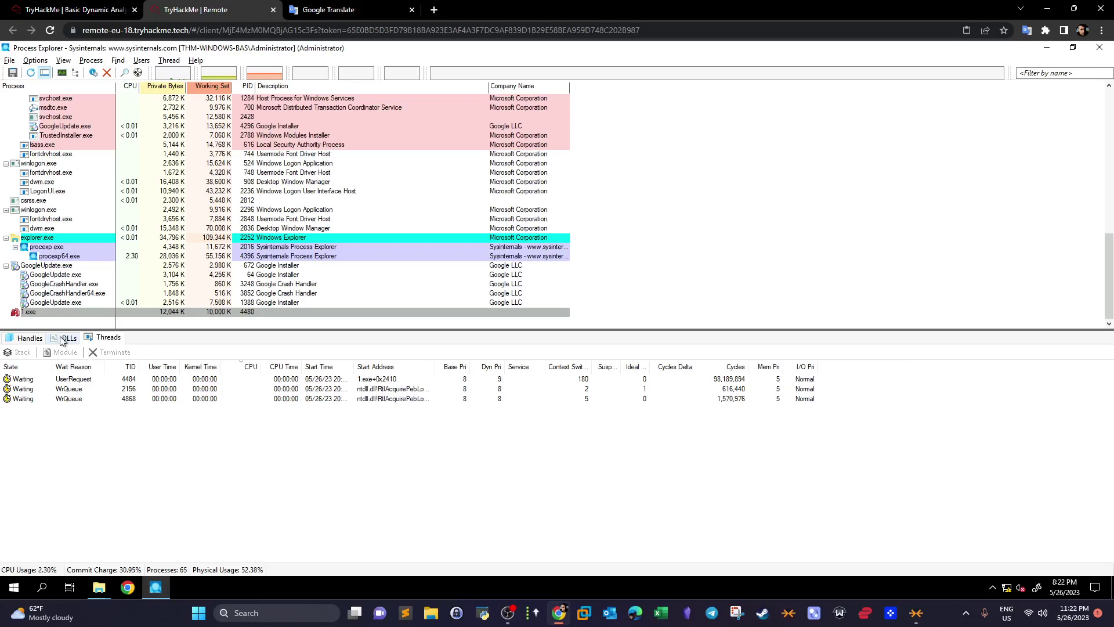
{"action": "left_click", "coordinate": [26, 338]}
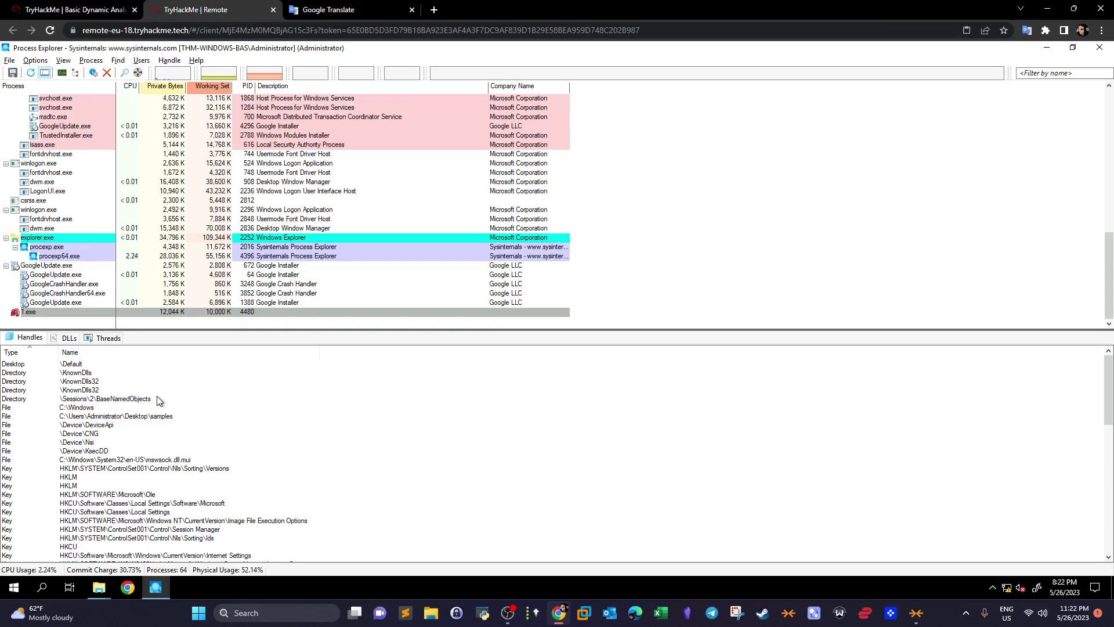
Step: Scroll 1.exe's handles to the Mutant WilStaging_02 entry, then switch the pane to DLLs
{"action": "left_click", "coordinate": [84, 372]}
{"action": "left_click", "coordinate": [87, 450]}
{"action": "scroll", "coordinate": [166, 449], "scroll_direction": "down", "scroll_amount": 2}
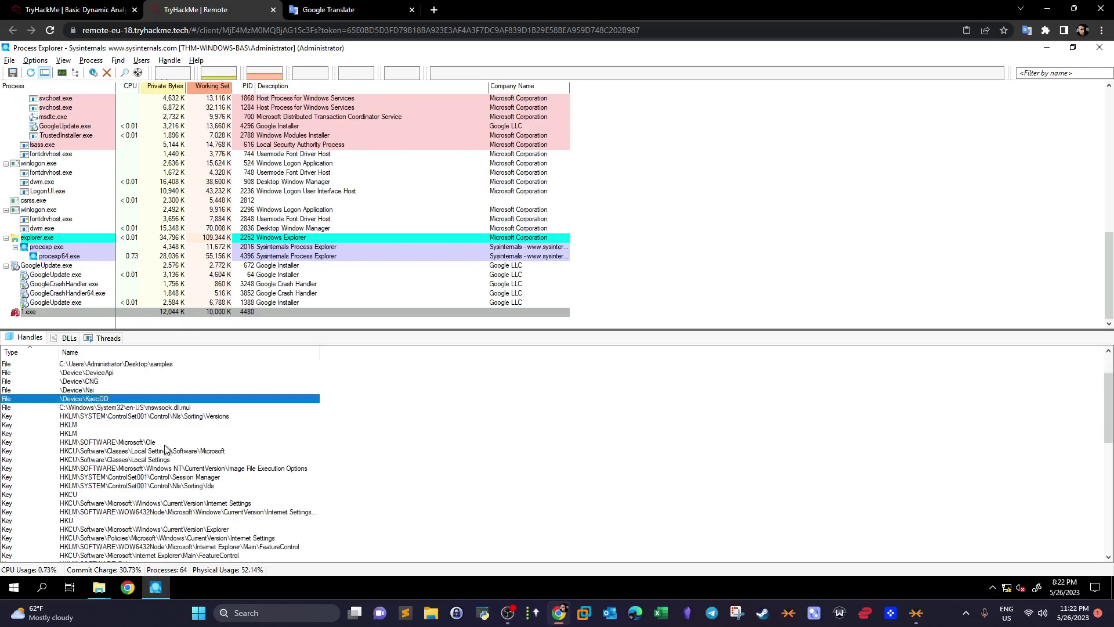
{"action": "scroll", "coordinate": [81, 446], "scroll_direction": "down", "scroll_amount": 6}
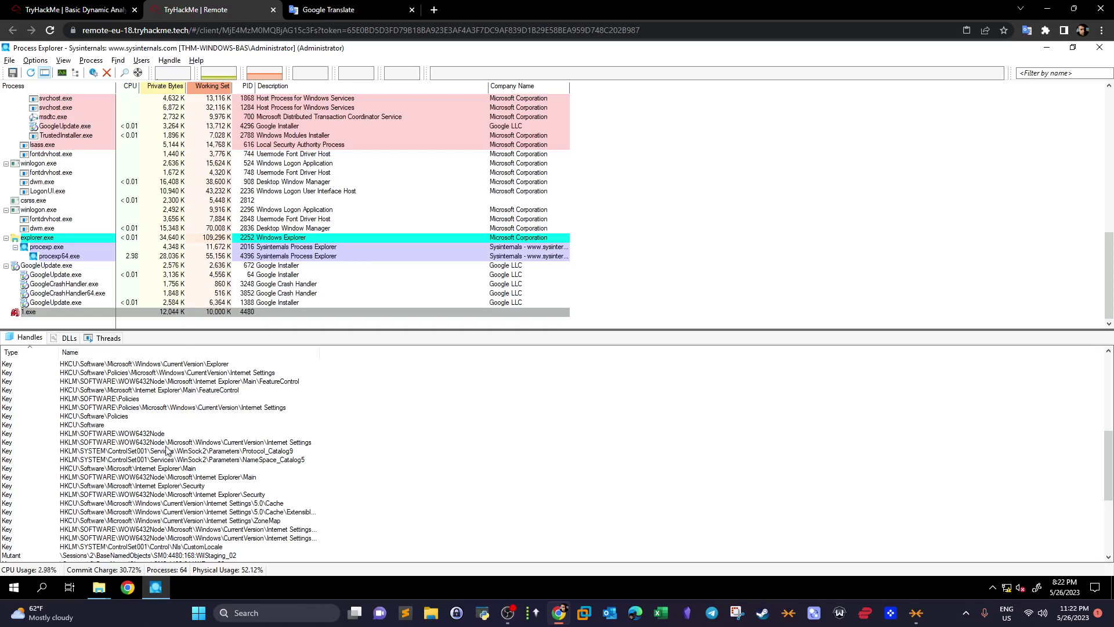
{"action": "scroll", "coordinate": [174, 435], "scroll_direction": "up", "scroll_amount": 2}
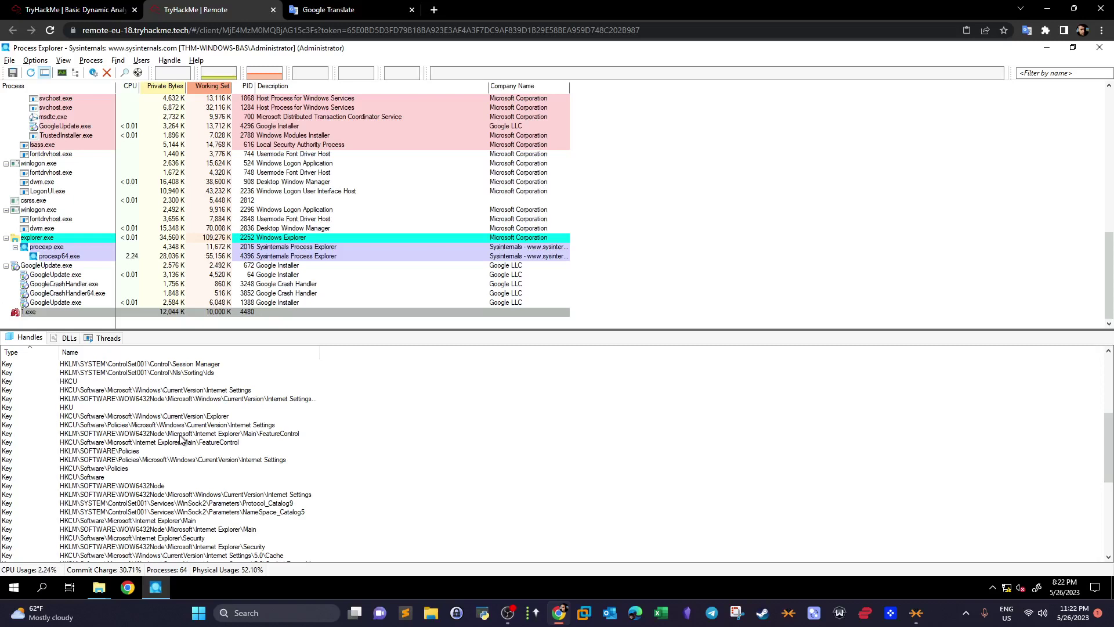
{"action": "scroll", "coordinate": [181, 439], "scroll_direction": "down", "scroll_amount": 7}
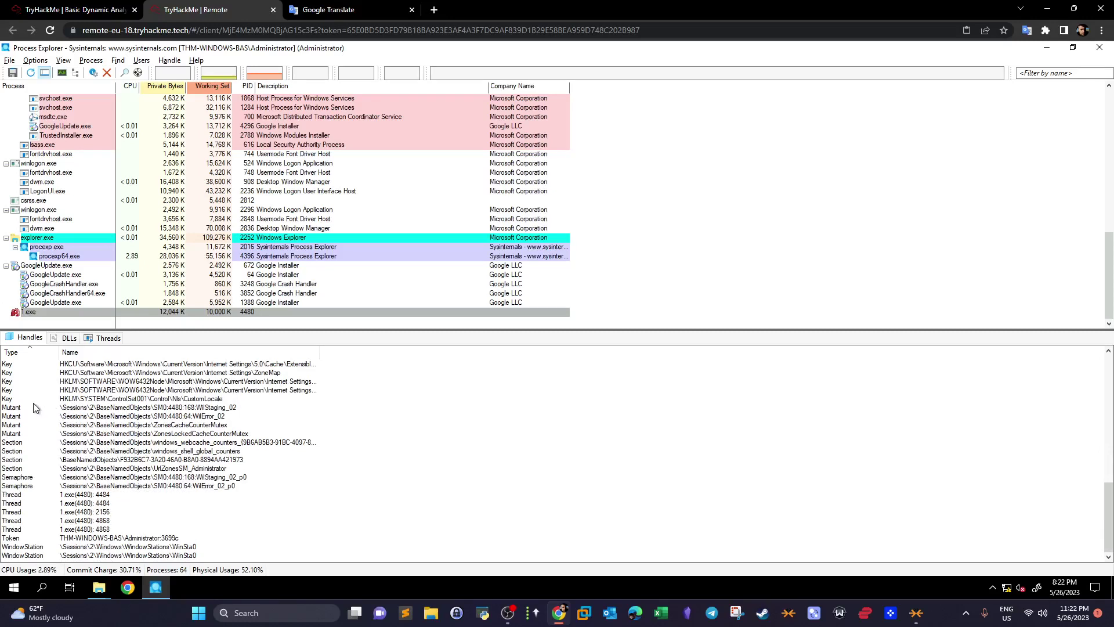
{"action": "left_click", "coordinate": [24, 408]}
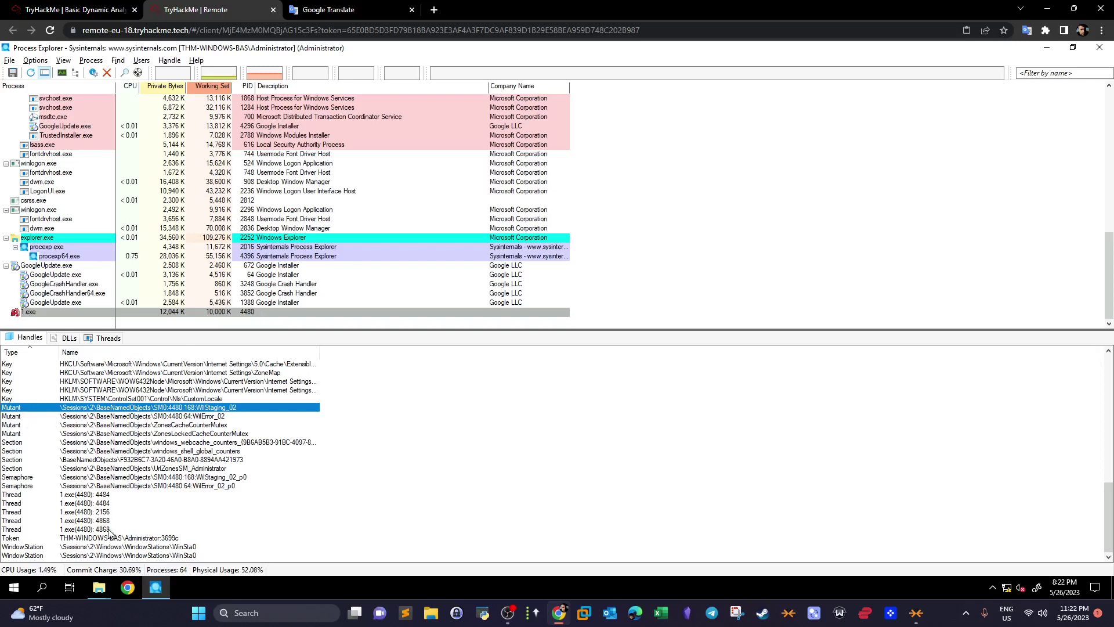
{"action": "left_click", "coordinate": [119, 555]}
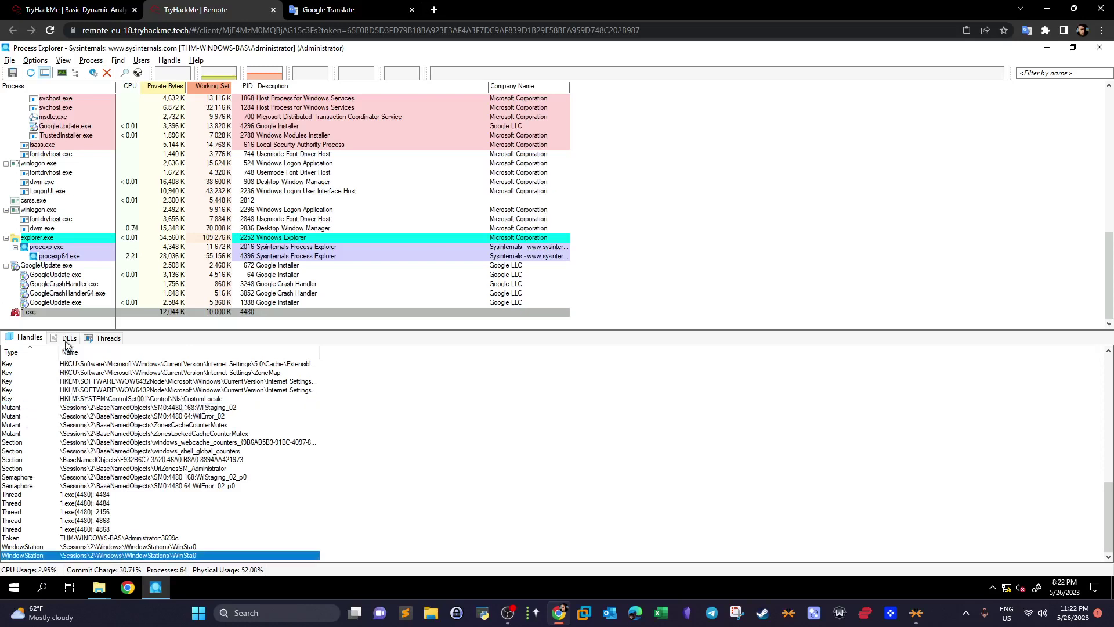
{"action": "key", "text": "ctrl+d"}
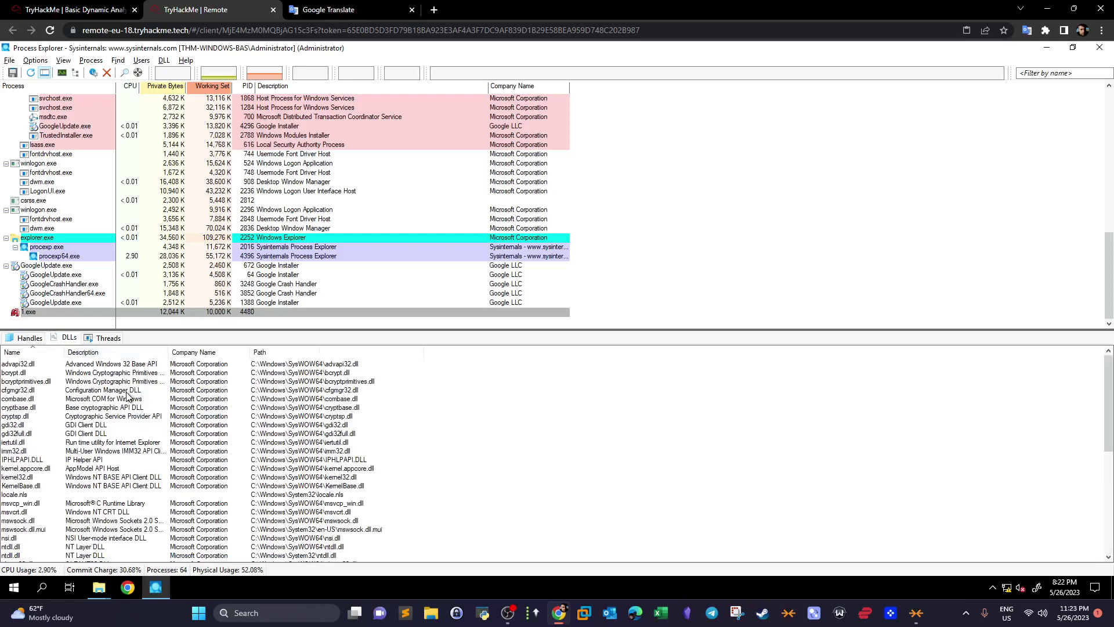
Step: Recheck 1.exe's DLLs (kernel.appcore.dll) and threads, then return to its handle list
{"action": "left_click", "coordinate": [346, 469]}
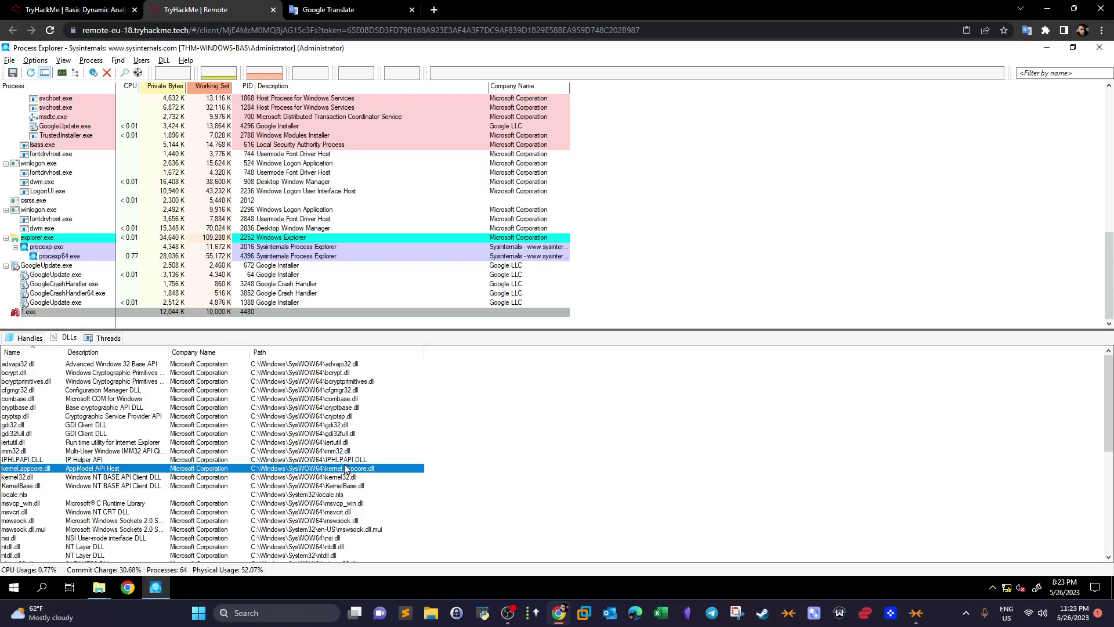
{"action": "left_click", "coordinate": [98, 340]}
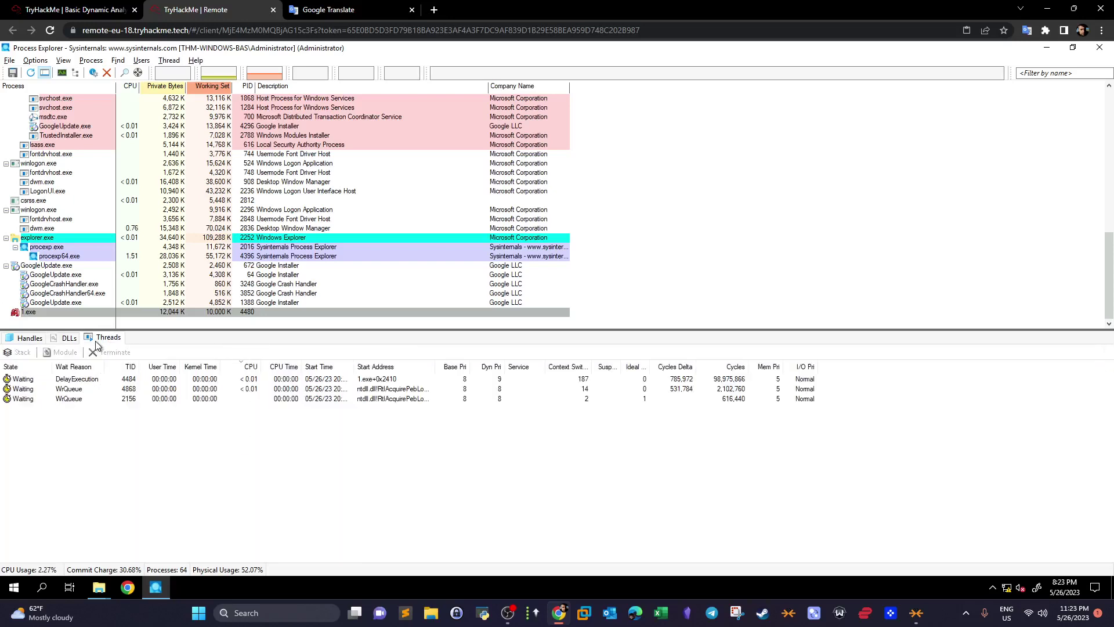
{"action": "left_click", "coordinate": [35, 338]}
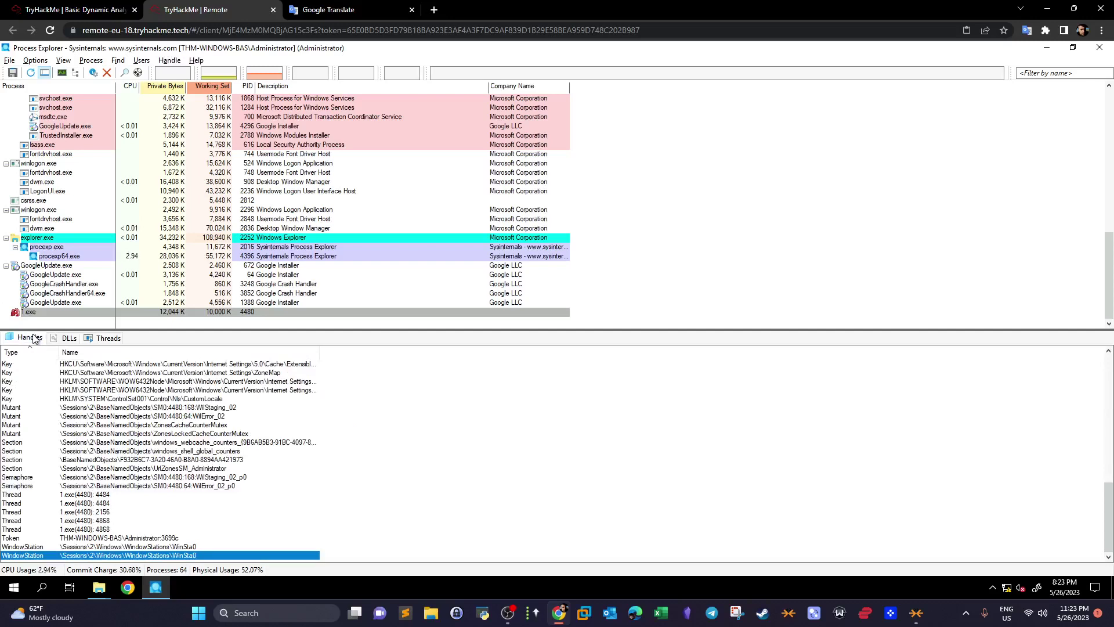
{"action": "left_click", "coordinate": [66, 313]}
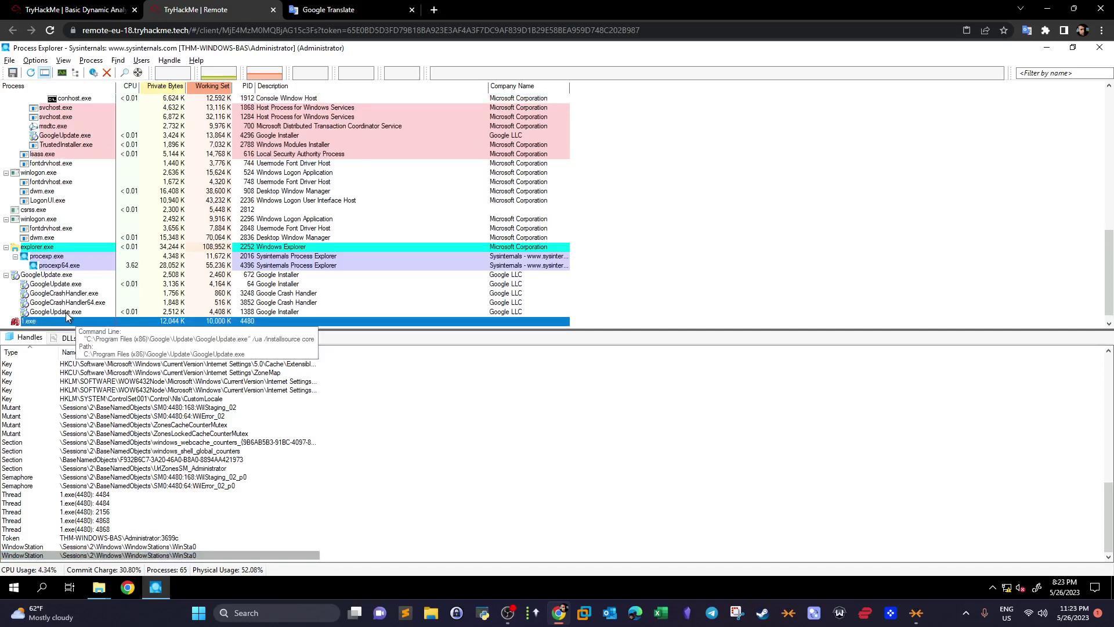
{"action": "right_click", "coordinate": [72, 319]}
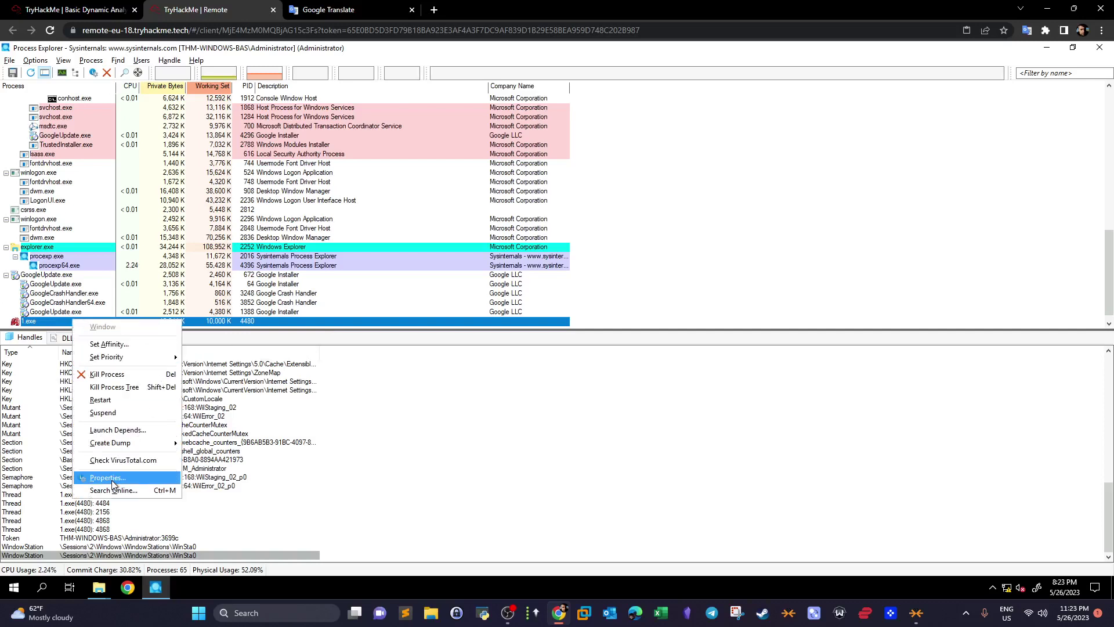
Step: In 1.exe's properties, check its path and command line and confirm 'No signature was present'
{"action": "key", "text": "Return"}
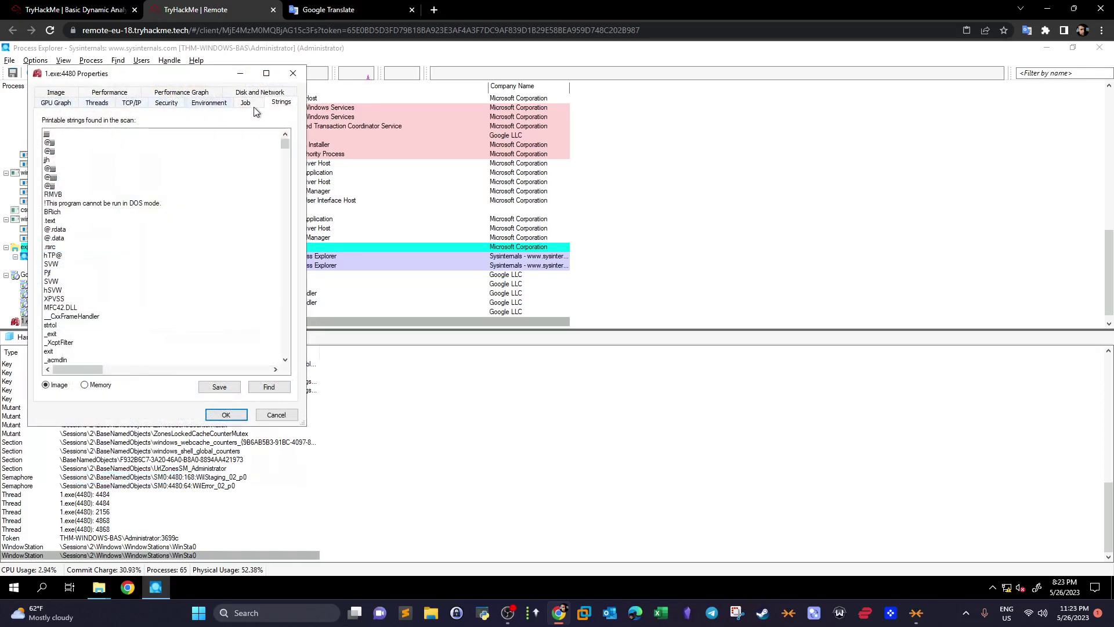
{"action": "left_click", "coordinate": [58, 94]}
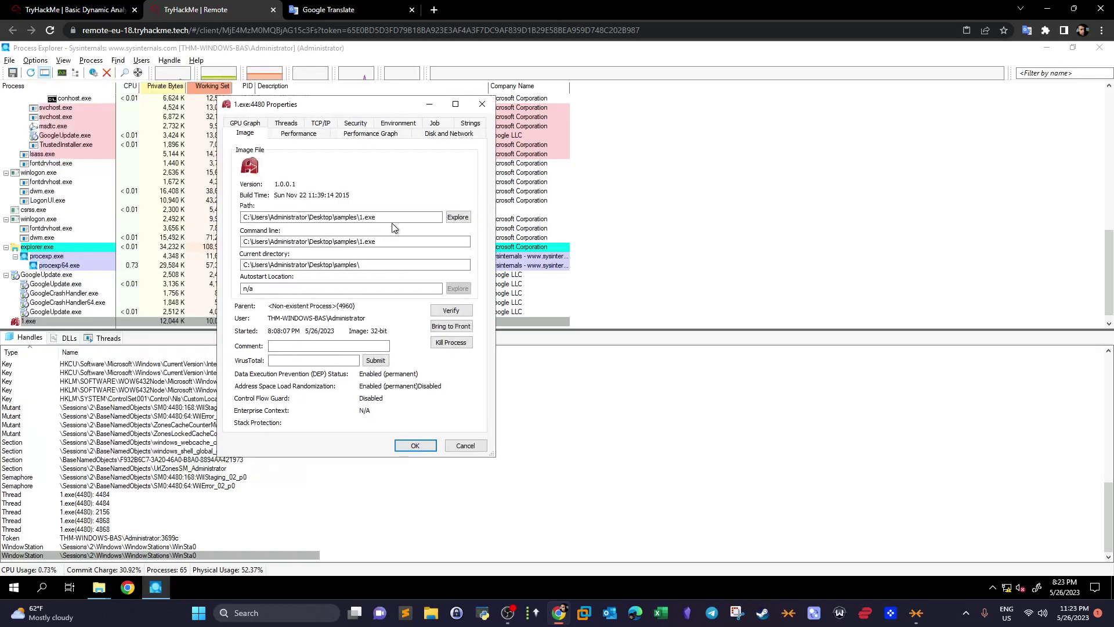
{"action": "left_click_drag", "start_coordinate": [377, 217], "coordinate": [283, 217]}
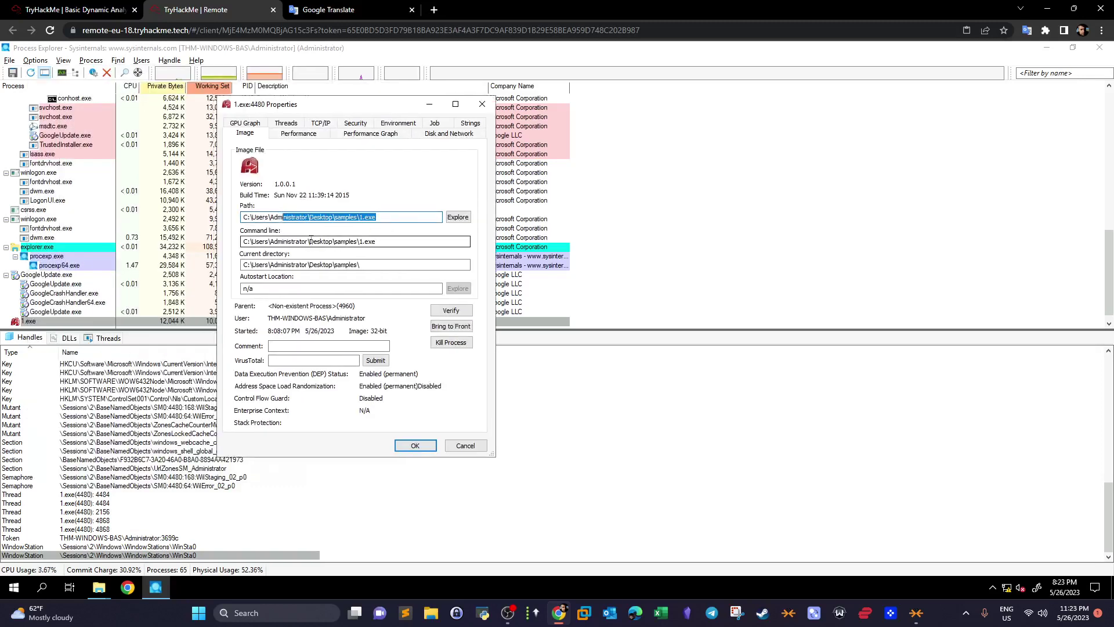
{"action": "left_click_drag", "start_coordinate": [377, 241], "coordinate": [213, 239]}
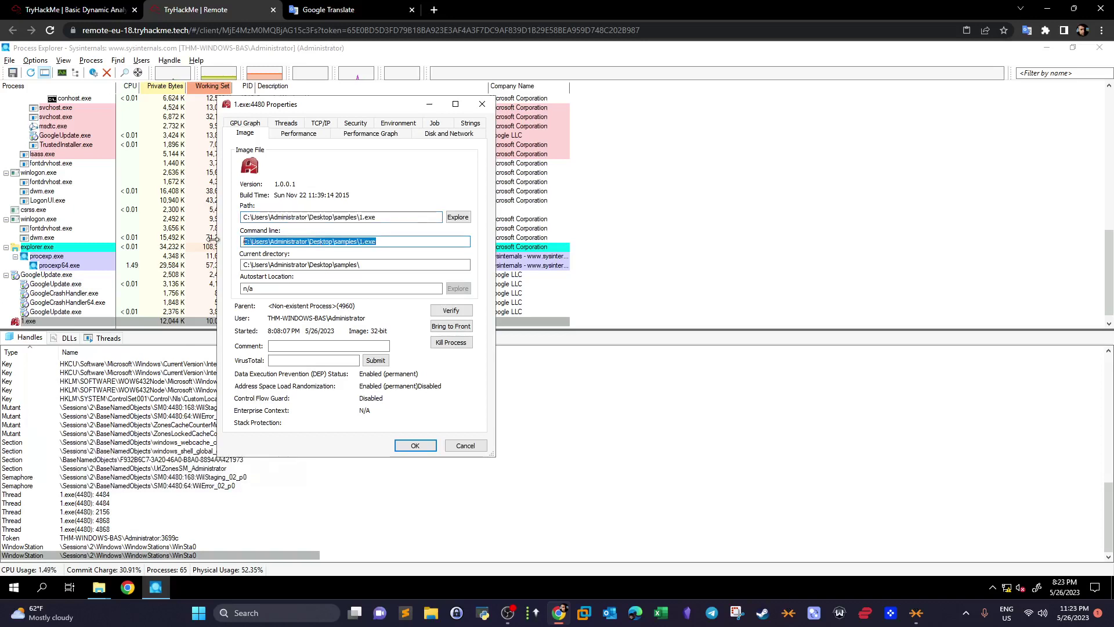
{"action": "left_click", "coordinate": [276, 183]}
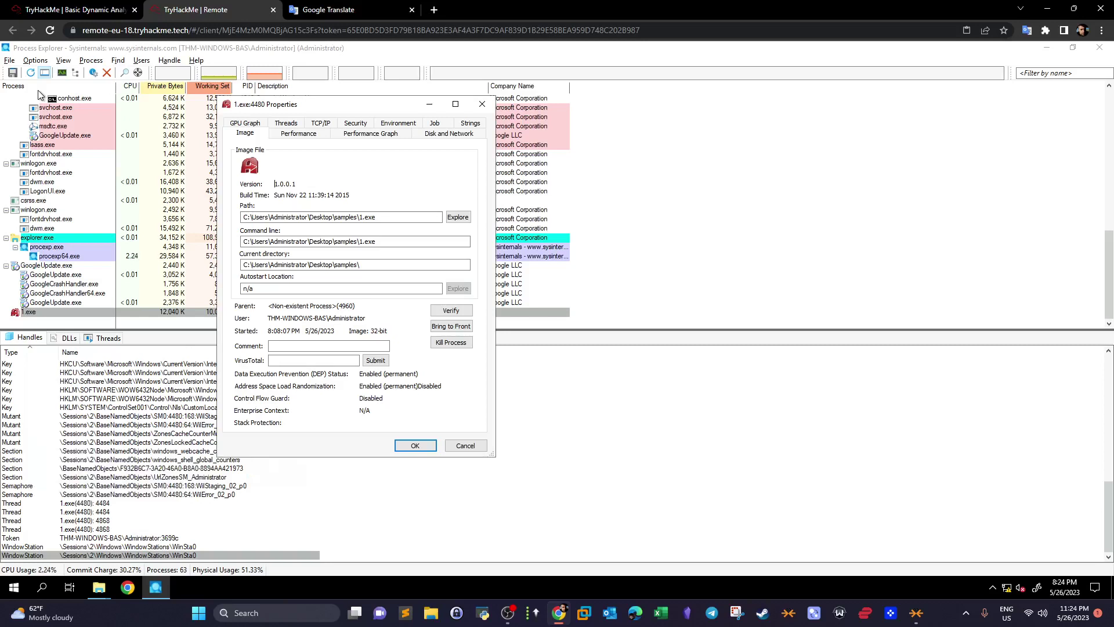
{"action": "left_click", "coordinate": [452, 313]}
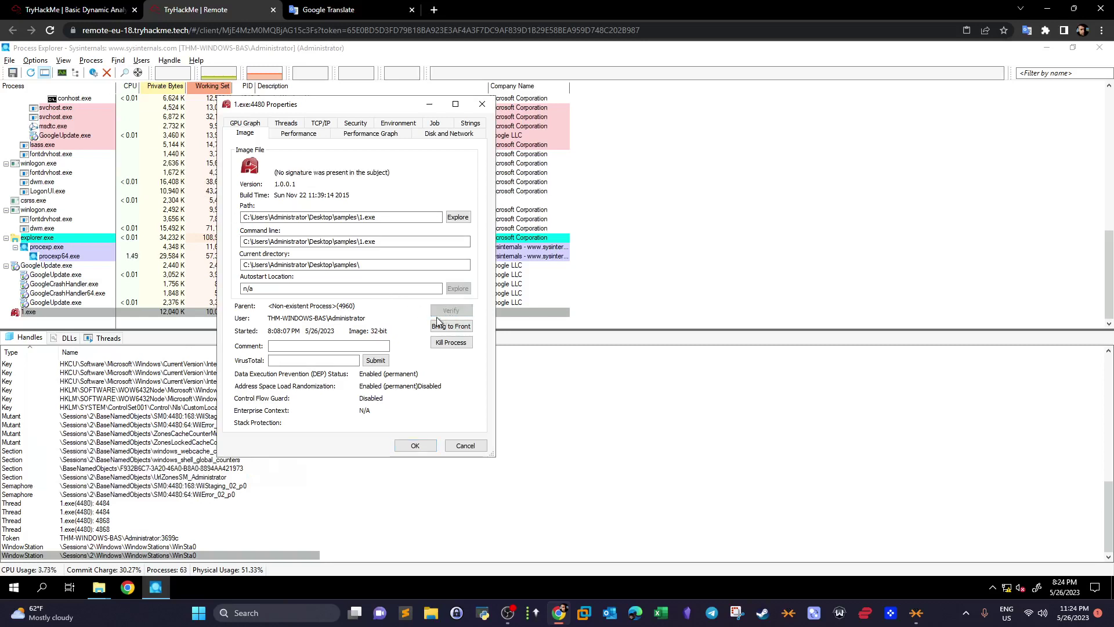
{"action": "left_click_drag", "start_coordinate": [275, 173], "coordinate": [391, 173]}
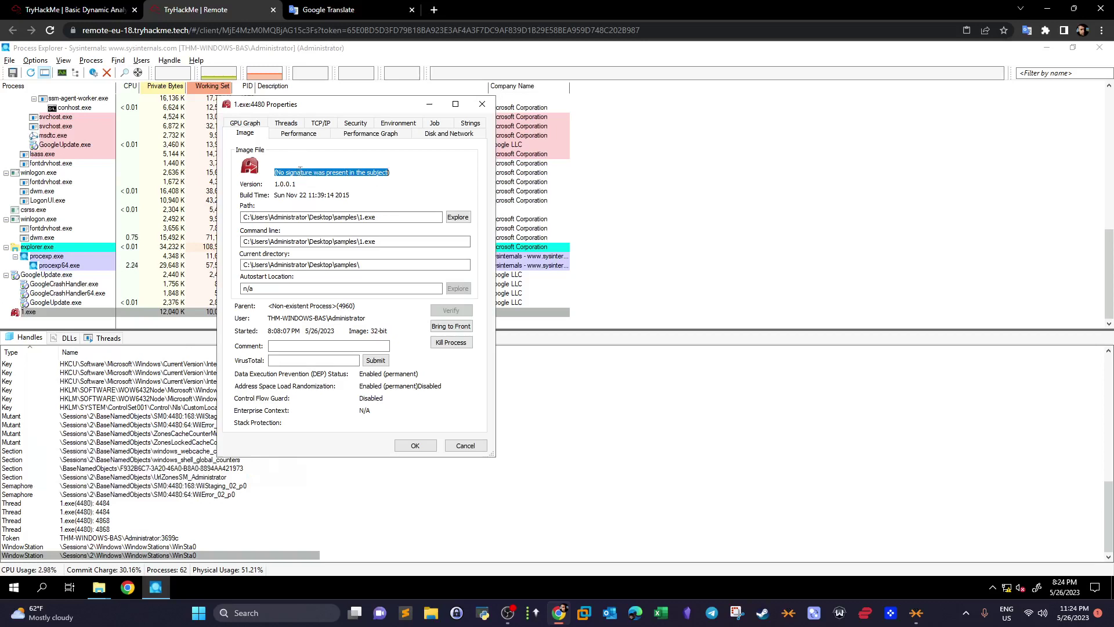
{"action": "key", "text": "Tab"}
{"action": "key", "text": "Tab"}
{"action": "key", "text": "Tab"}
{"action": "key", "text": "Tab"}
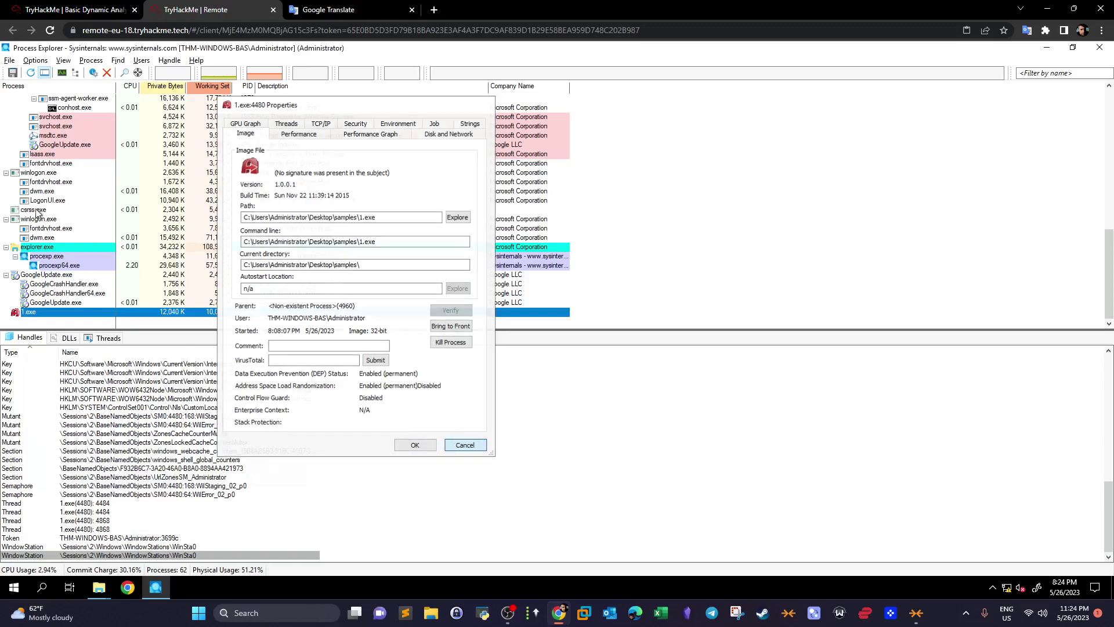
{"action": "key", "text": "Escape"}
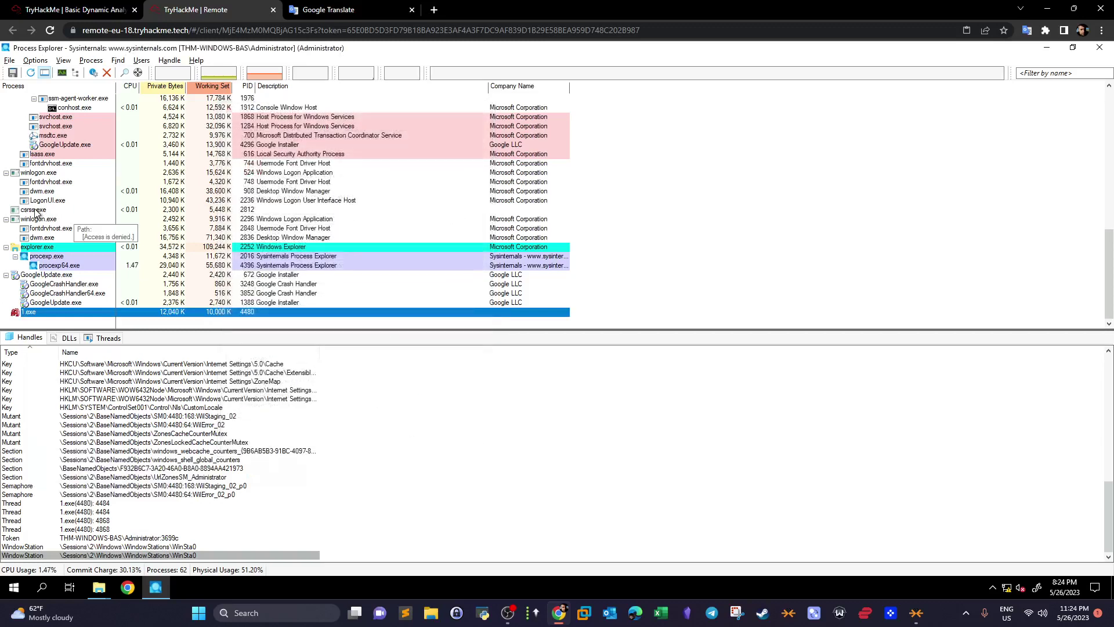
Step: Select winlogon.exe in the process list to show its handles
{"action": "right_click", "coordinate": [36, 212]}
{"action": "left_click", "coordinate": [214, 222]}
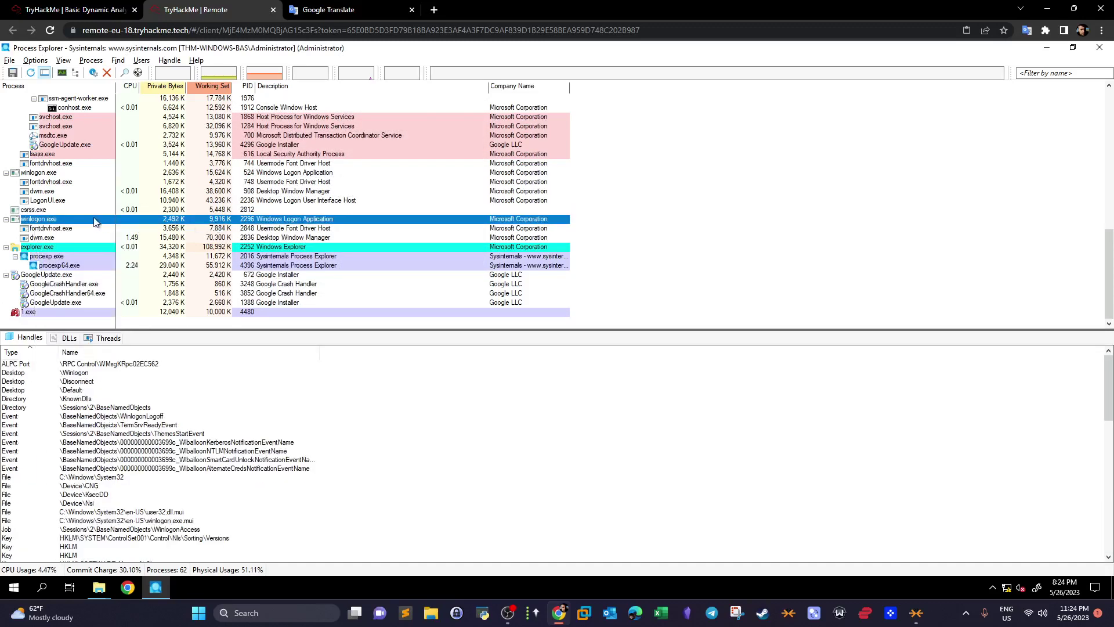
{"action": "right_click", "coordinate": [92, 221]}
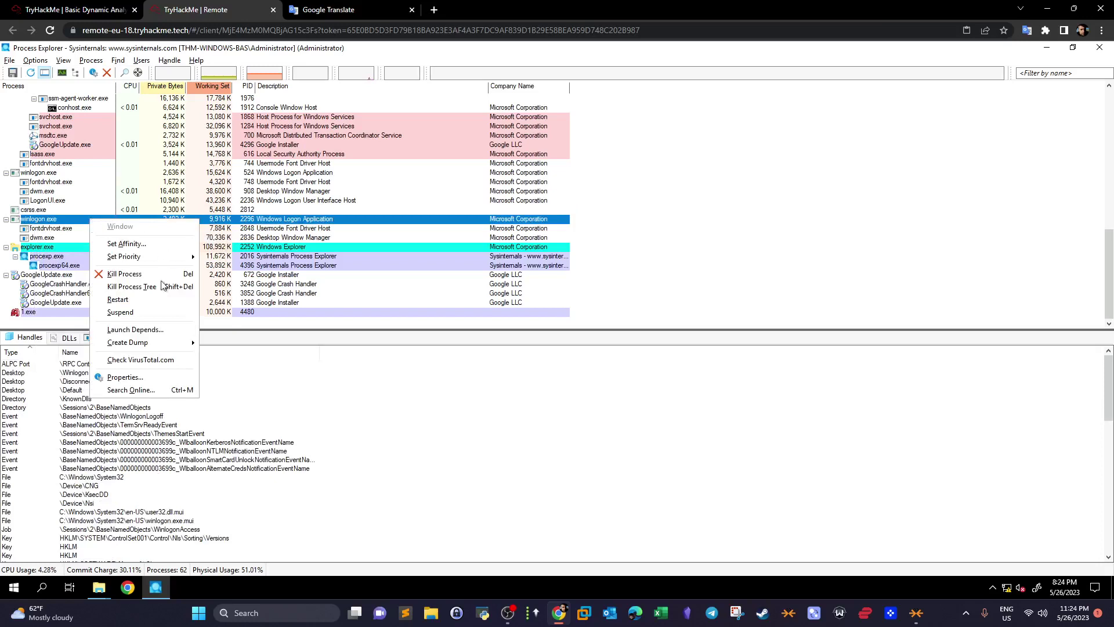
Step: Open winlogon.exe's properties and verify it is signed by Microsoft Windows
{"action": "left_click", "coordinate": [138, 376]}
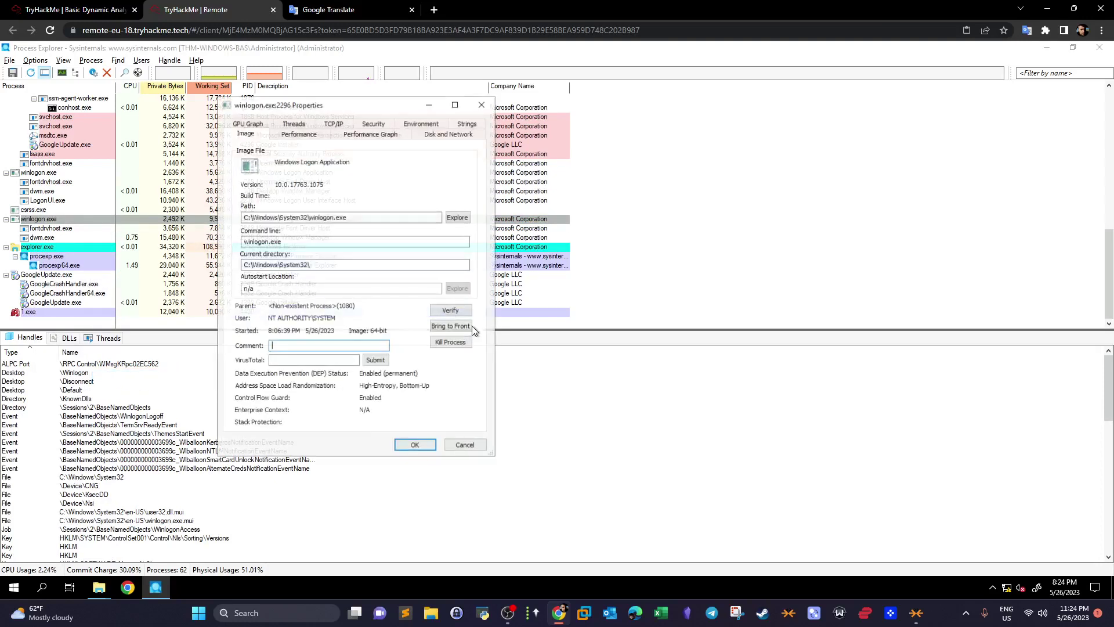
{"action": "left_click", "coordinate": [451, 311]}
{"action": "left_click_drag", "start_coordinate": [274, 173], "coordinate": [352, 173]}
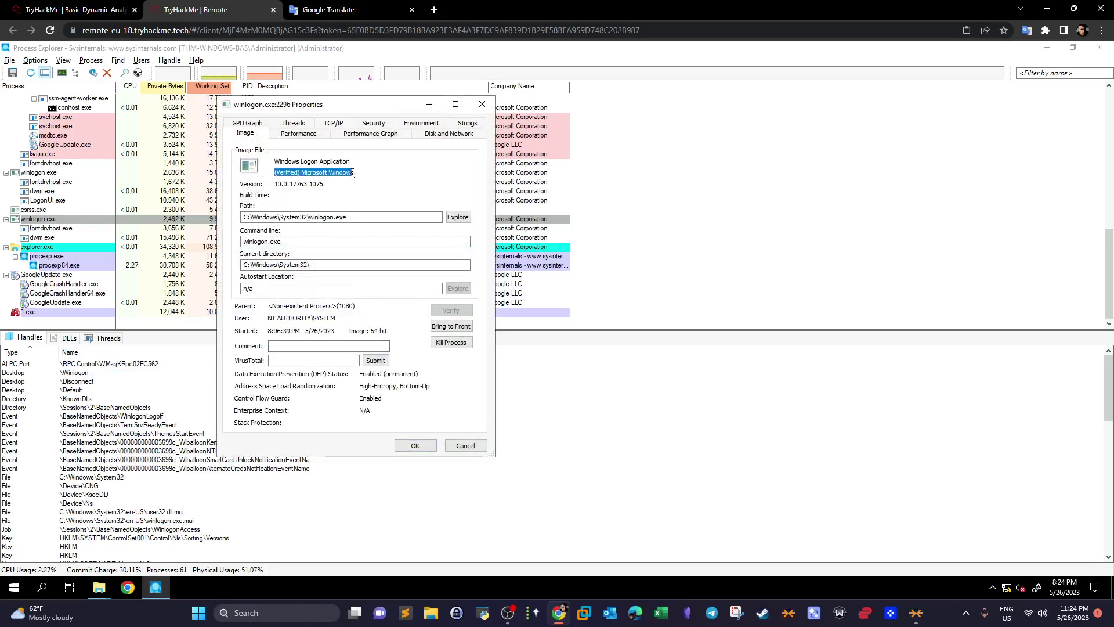
{"action": "left_click_drag", "start_coordinate": [274, 172], "coordinate": [350, 172]}
Step: Examine winlogon.exe's System32 path and its Windows Logon Application description
{"action": "left_click", "coordinate": [358, 217]}
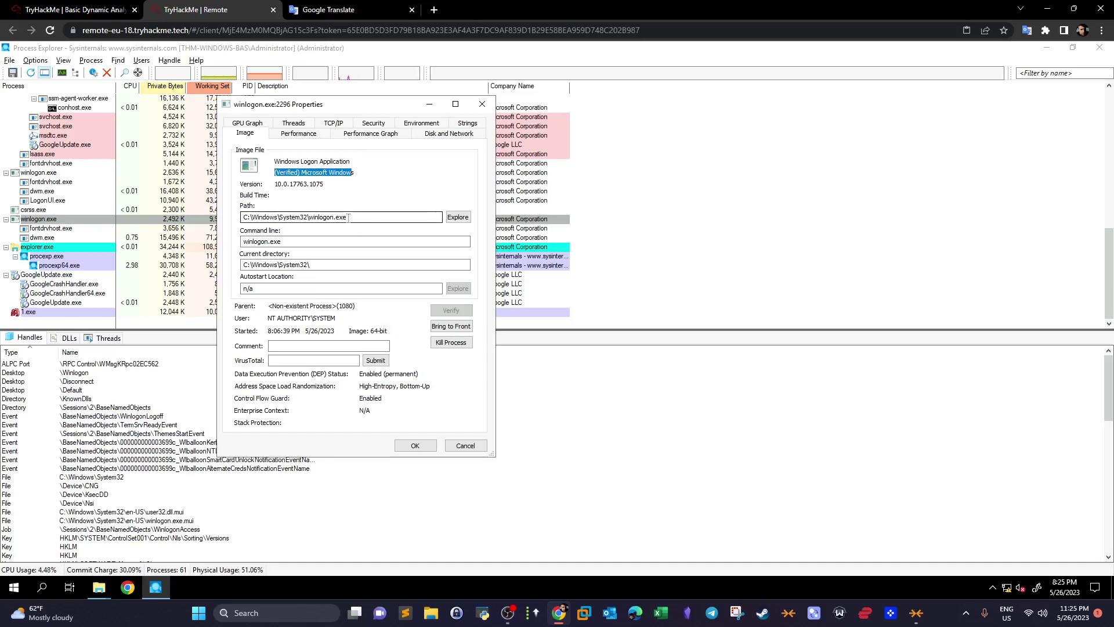
{"action": "double_click", "coordinate": [311, 217]}
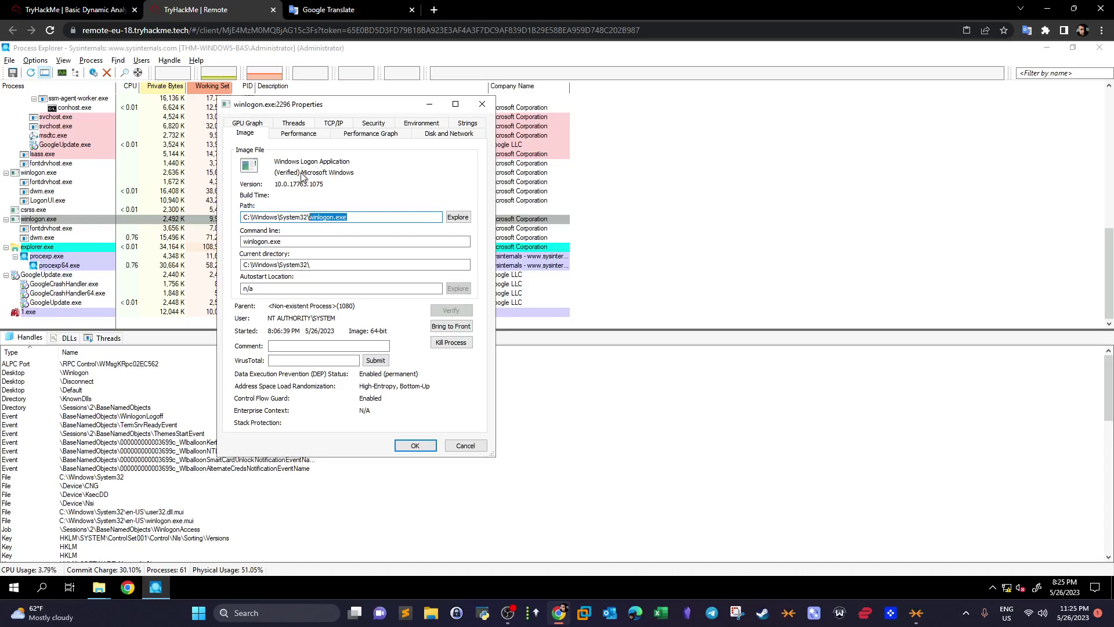
{"action": "left_click", "coordinate": [348, 217]}
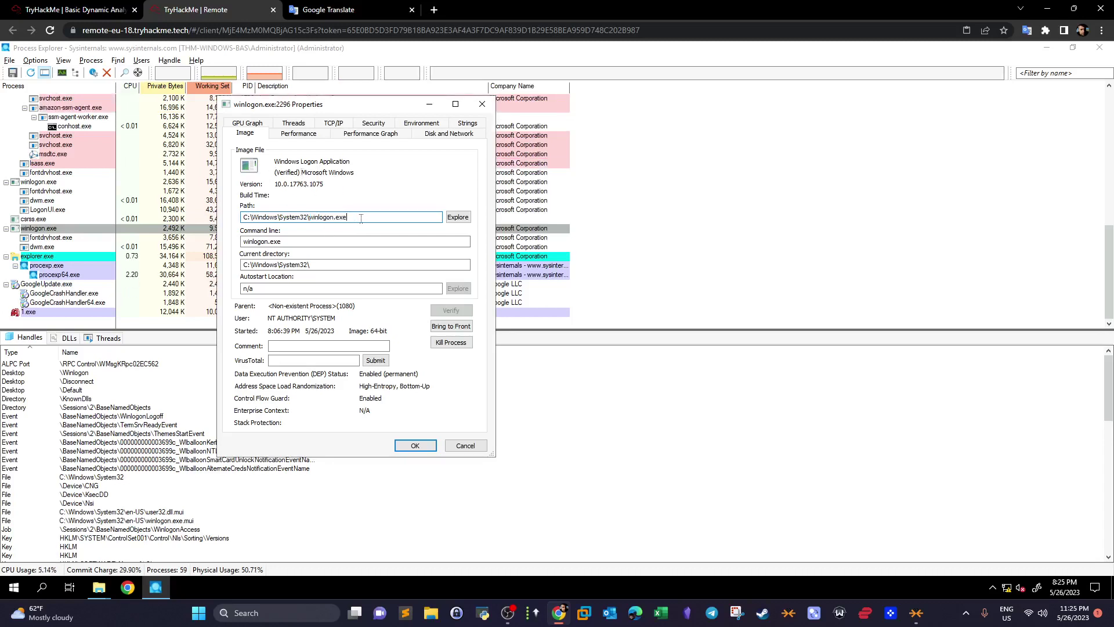
{"action": "left_click_drag", "start_coordinate": [348, 217], "coordinate": [246, 217]}
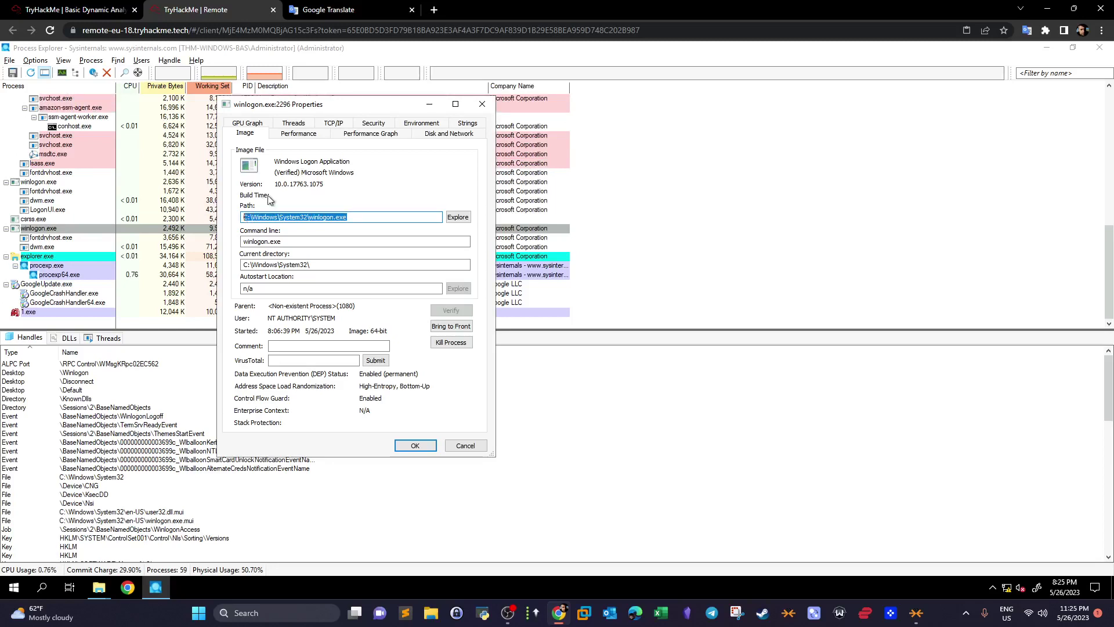
{"action": "left_click", "coordinate": [277, 161]}
{"action": "left_click_drag", "start_coordinate": [323, 158], "coordinate": [351, 158]}
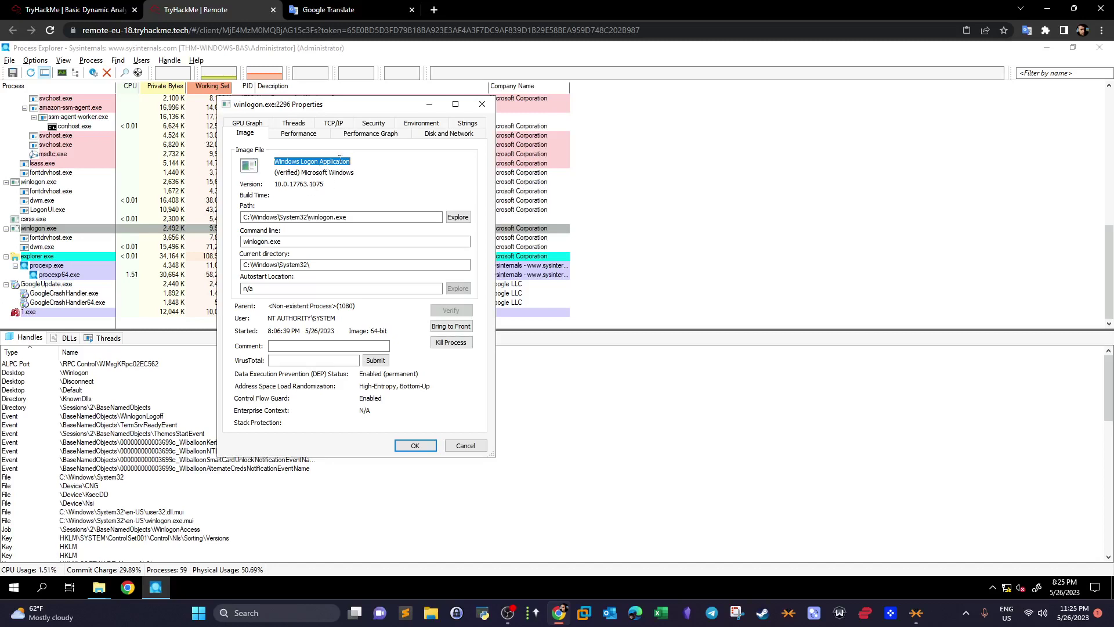
{"action": "left_click", "coordinate": [286, 173]}
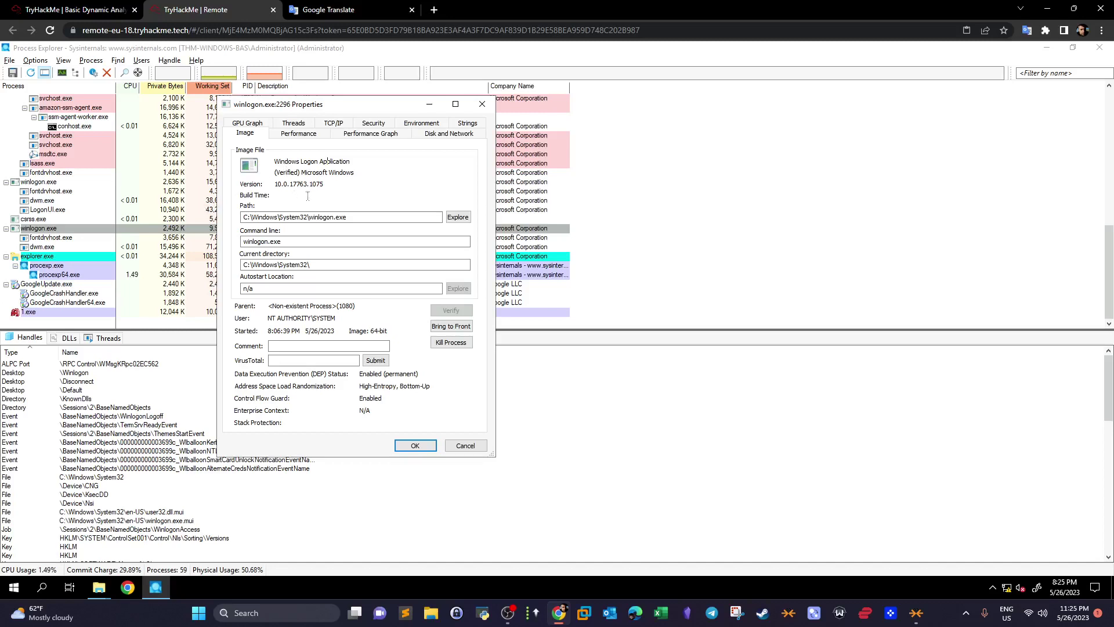
Step: Reselect winlogon.exe's full path and the verified Microsoft Windows signer text
{"action": "mouse_move", "coordinate": [50, 231]}
{"action": "double_click", "coordinate": [340, 217]}
{"action": "left_click_drag", "start_coordinate": [268, 219], "coordinate": [199, 217]}
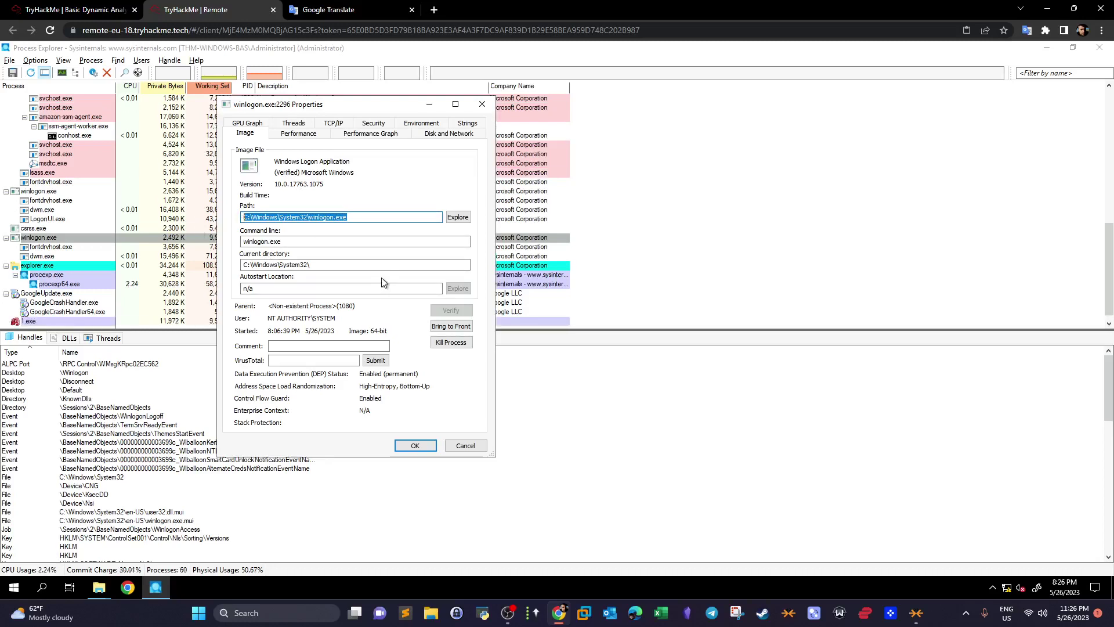
{"action": "left_click", "coordinate": [355, 218]}
{"action": "left_click_drag", "start_coordinate": [347, 217], "coordinate": [238, 217]}
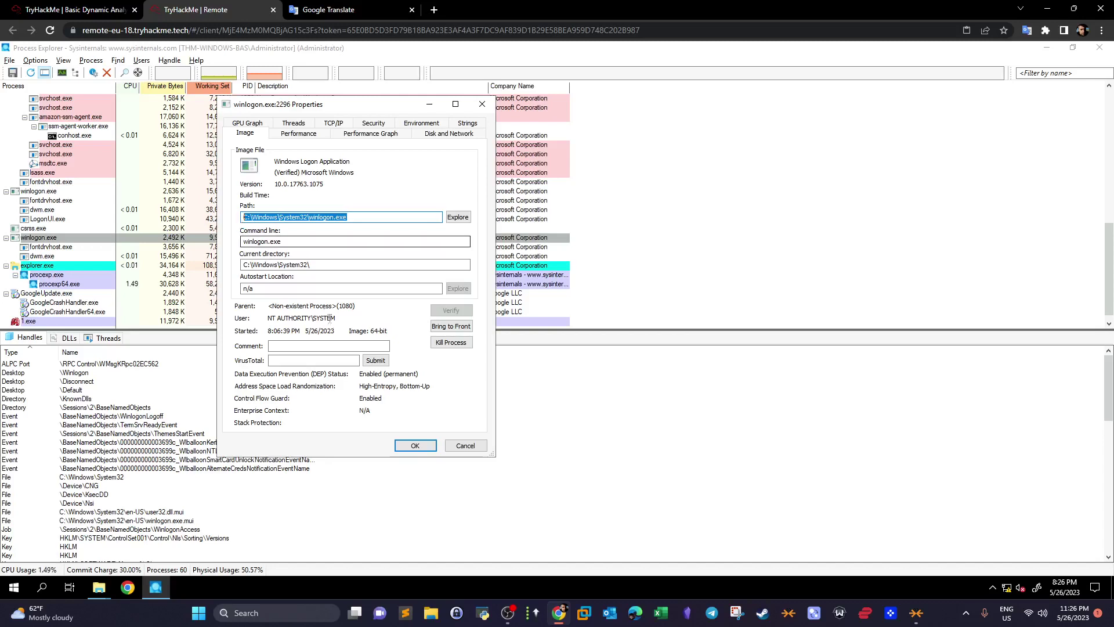
{"action": "left_click_drag", "start_coordinate": [361, 173], "coordinate": [273, 173]}
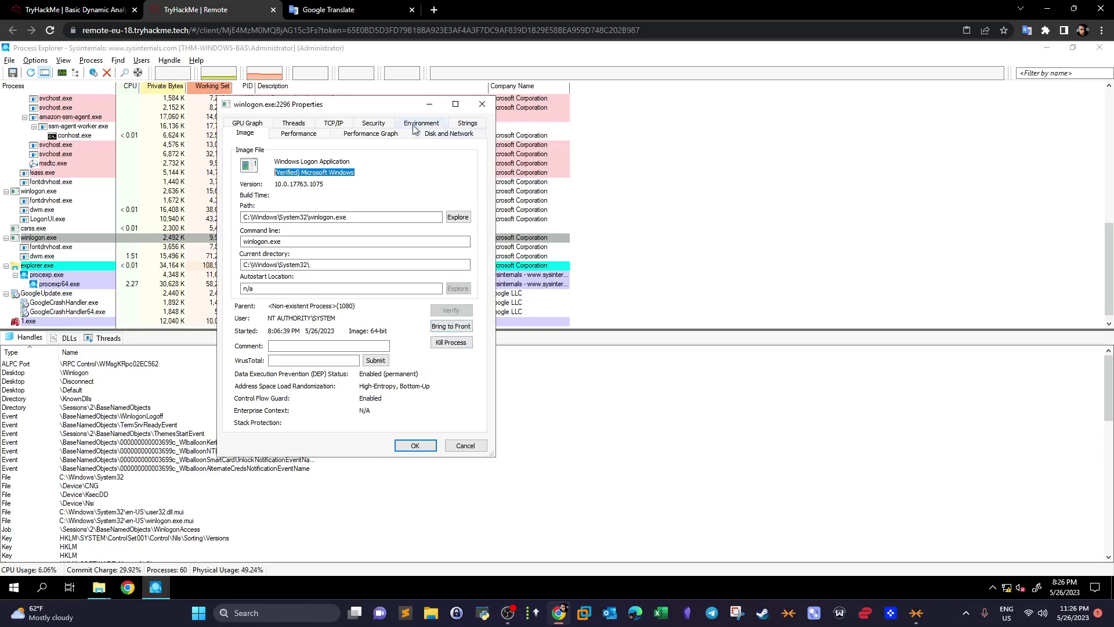
Step: Check winlogon.exe's TCP/IP tab, which lists no connections, then switch to the TryHackMe room
{"action": "left_click", "coordinate": [330, 126]}
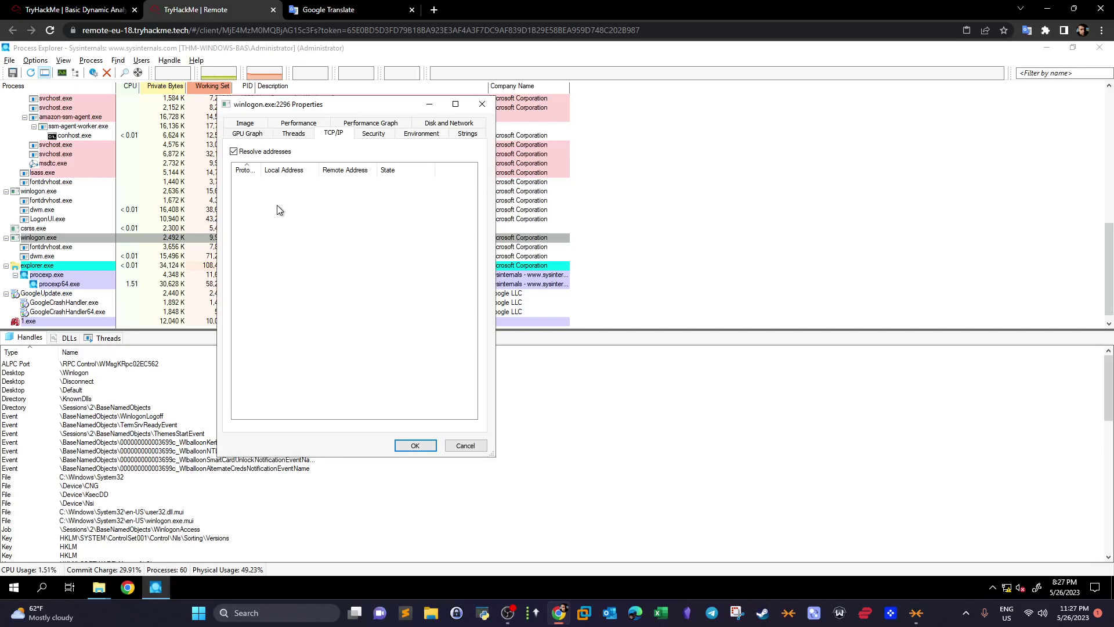
{"action": "left_click", "coordinate": [111, 9]}
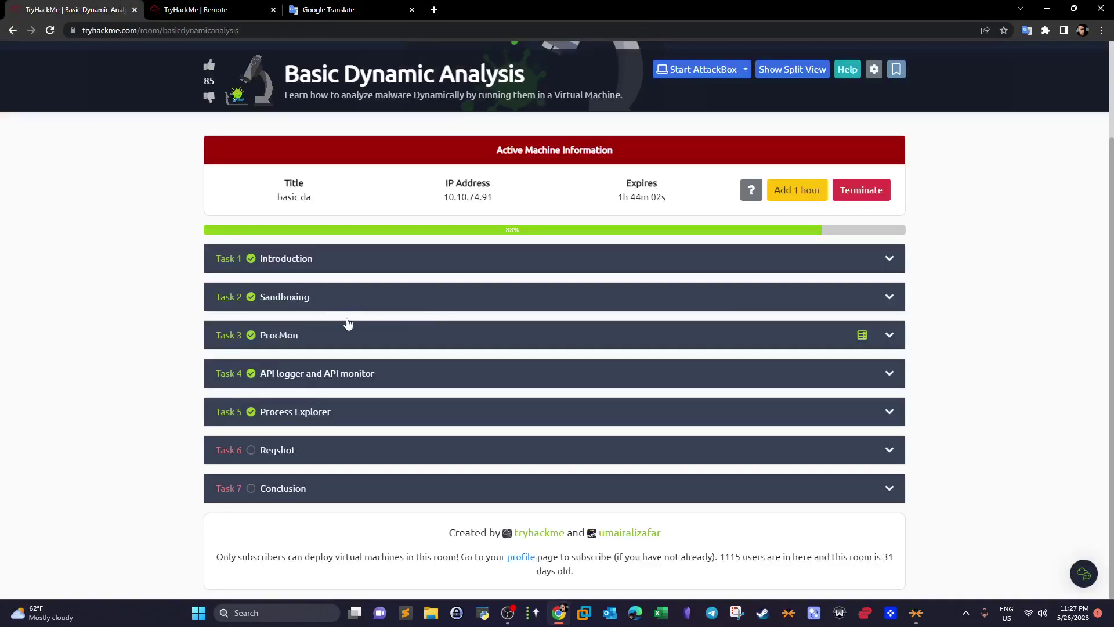
Step: Expand Task 3 ProcMon, then on the VM cancel winlogon.exe's properties and right-click 1.exe
{"action": "left_click", "coordinate": [281, 337]}
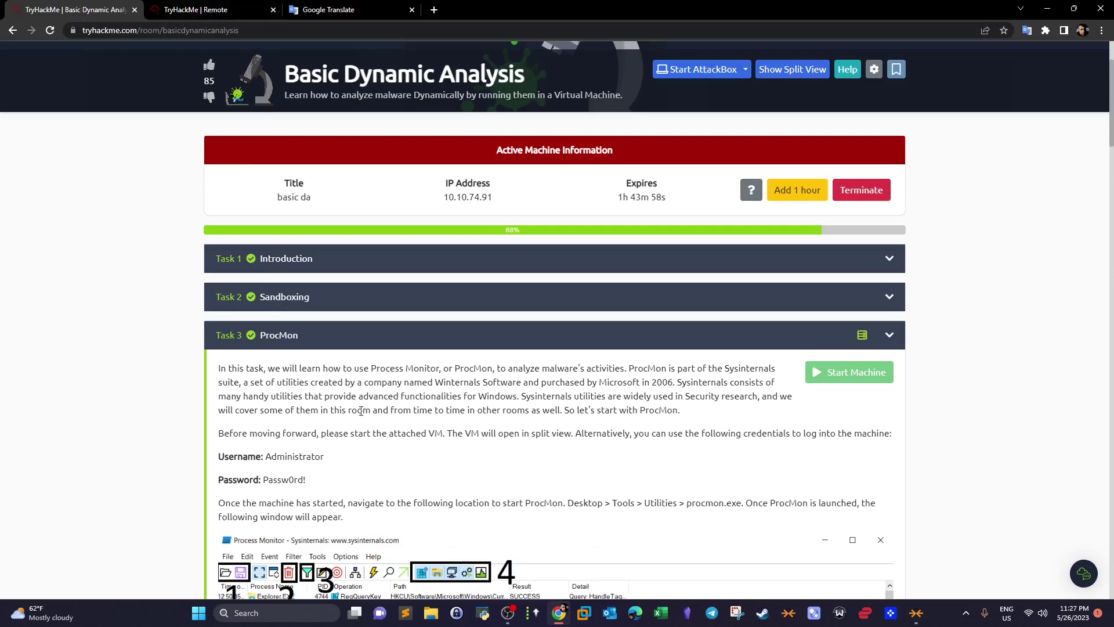
{"action": "scroll", "coordinate": [371, 453], "scroll_direction": "down", "scroll_amount": 3}
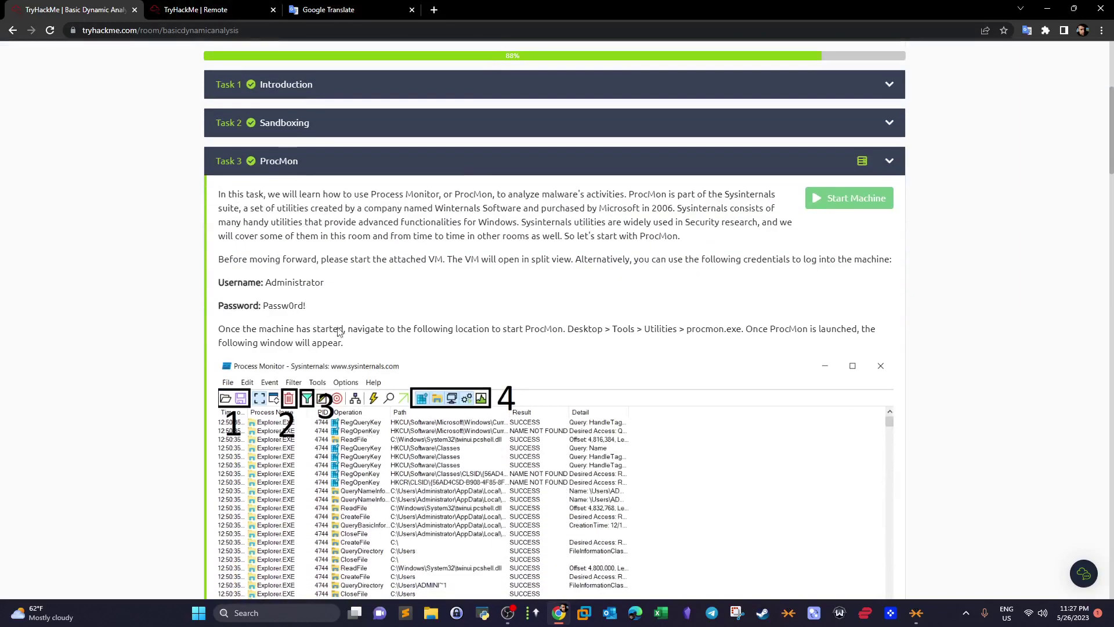
{"action": "left_click", "coordinate": [226, 5]}
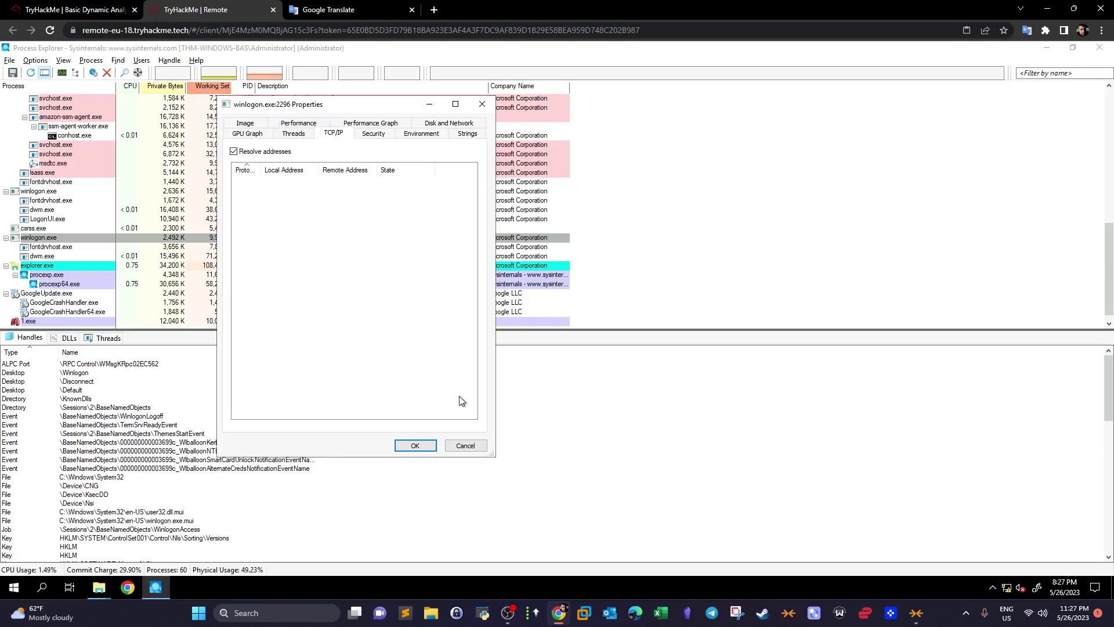
{"action": "left_click", "coordinate": [475, 446]}
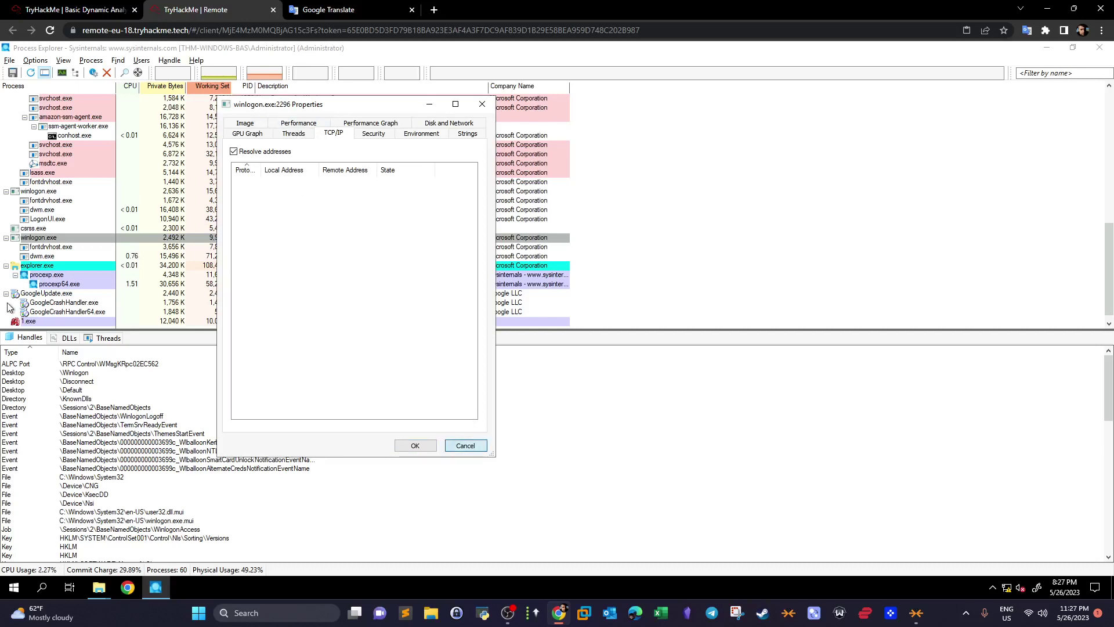
{"action": "right_click", "coordinate": [38, 323]}
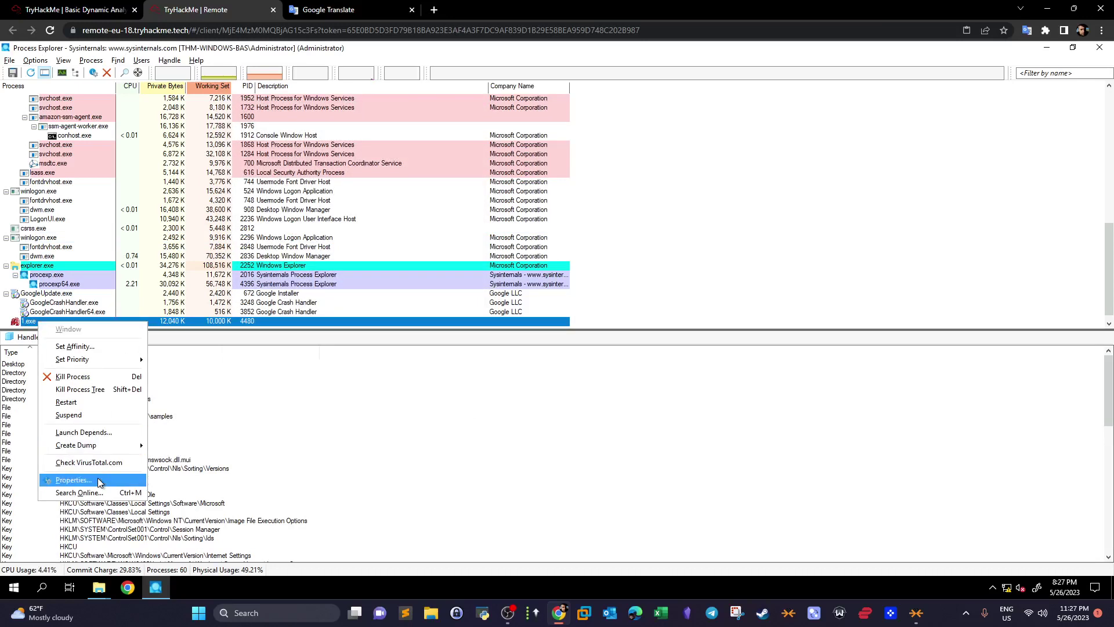
Step: Open 1.exe's properties and review its empty TCP/IP list, unsigned Image tab and Strings
{"action": "left_click", "coordinate": [101, 480]}
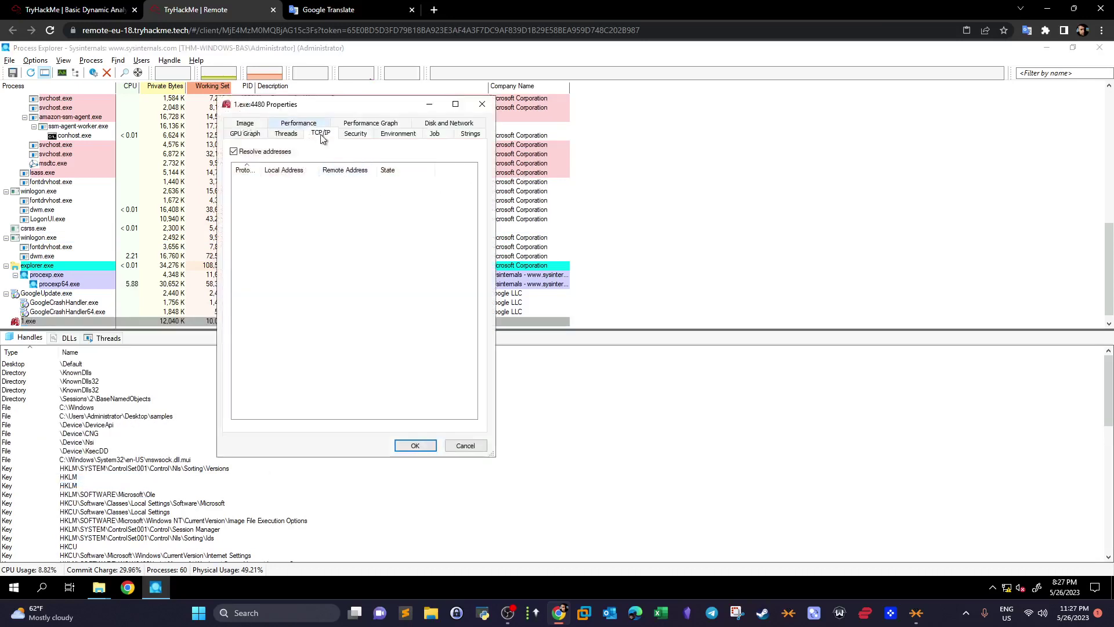
{"action": "left_click_drag", "start_coordinate": [319, 170], "coordinate": [424, 170]}
{"action": "left_click", "coordinate": [259, 124]}
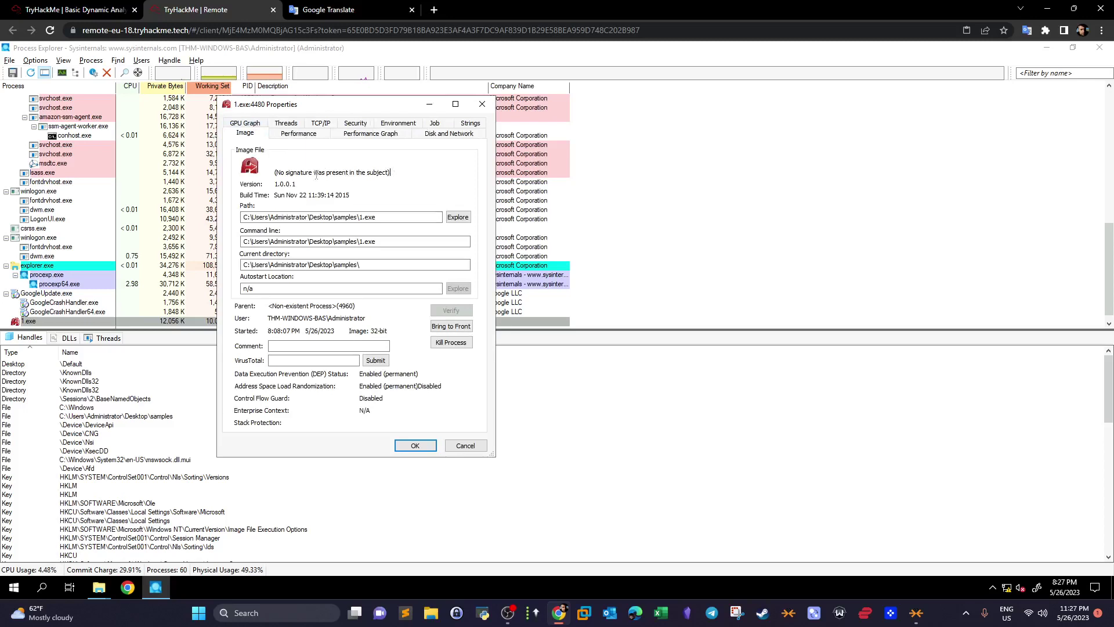
{"action": "left_click_drag", "start_coordinate": [393, 173], "coordinate": [264, 175]}
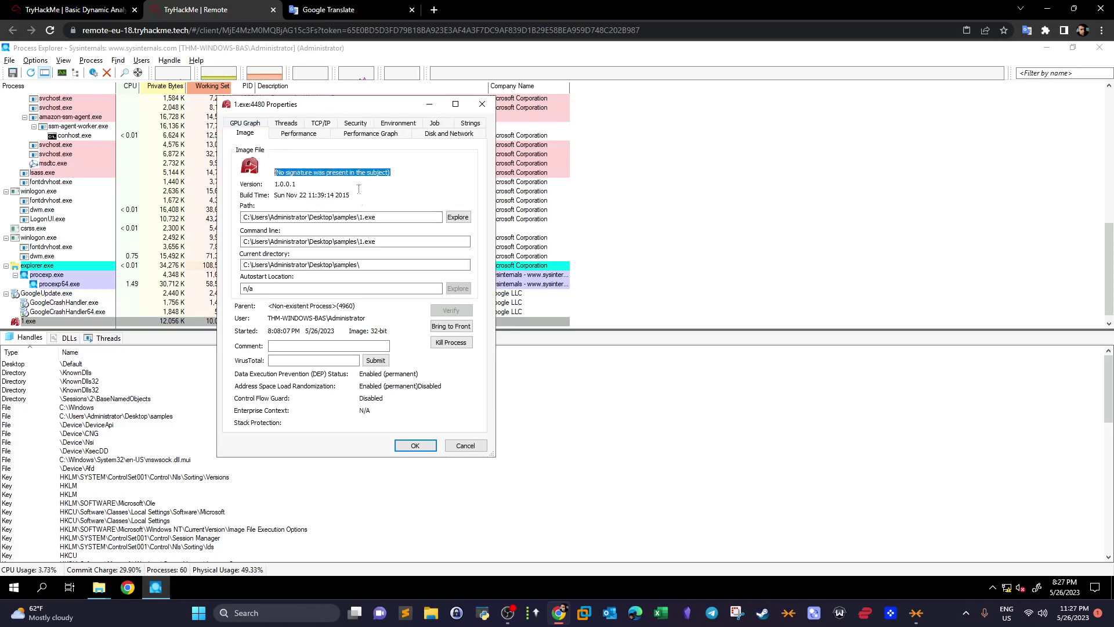
{"action": "left_click", "coordinate": [320, 123]}
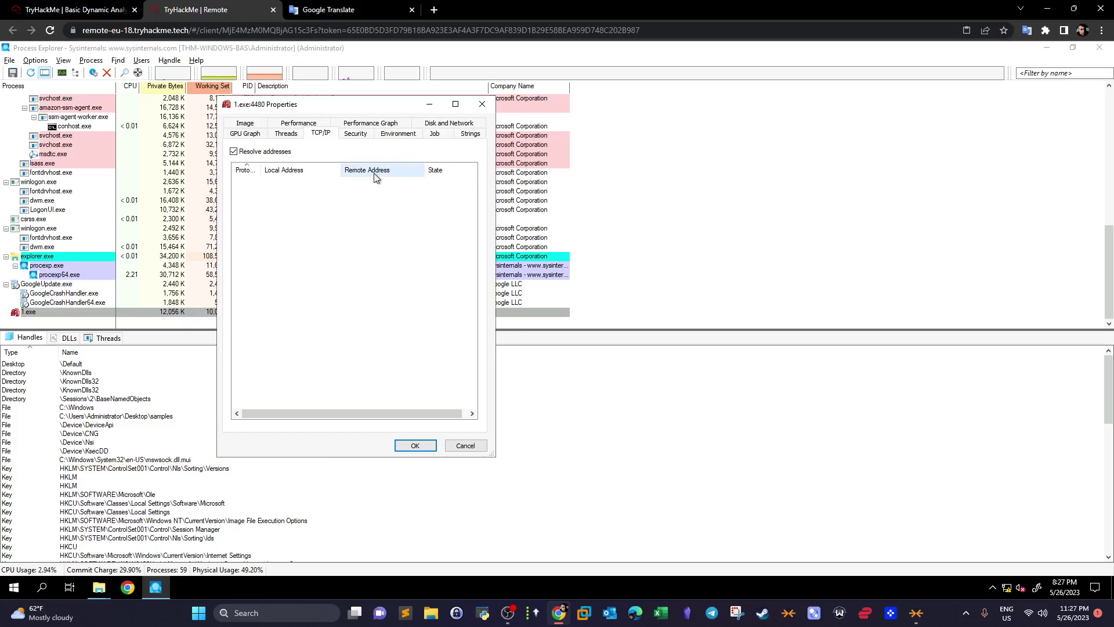
{"action": "left_click", "coordinate": [467, 134]}
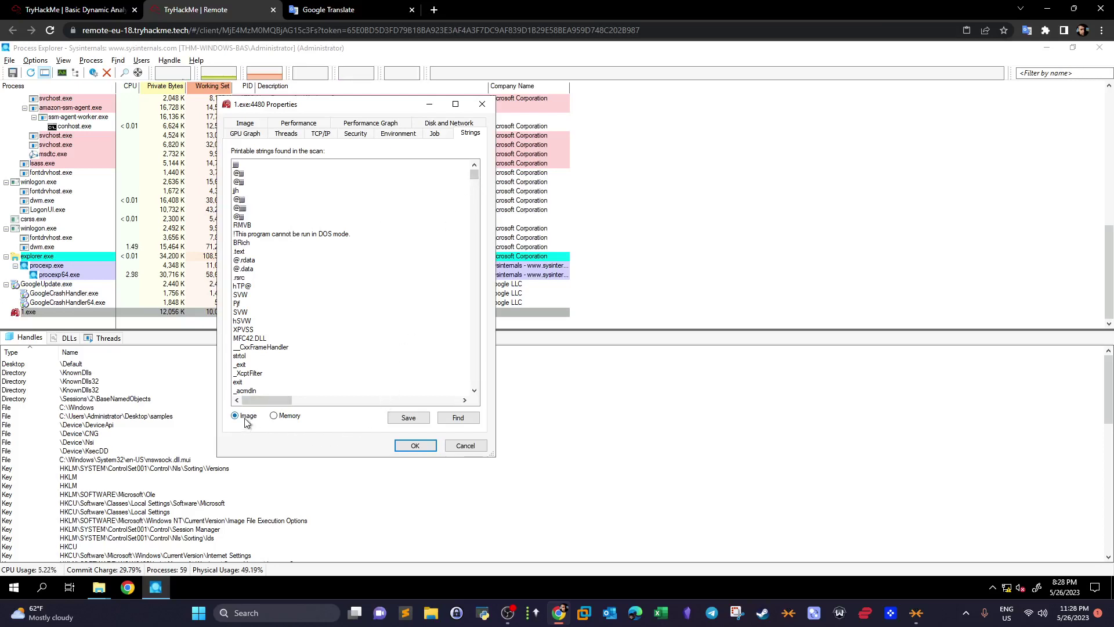
Step: Toggle 1.exe's strings between memory and image, and check its executable path
{"action": "left_click", "coordinate": [274, 416]}
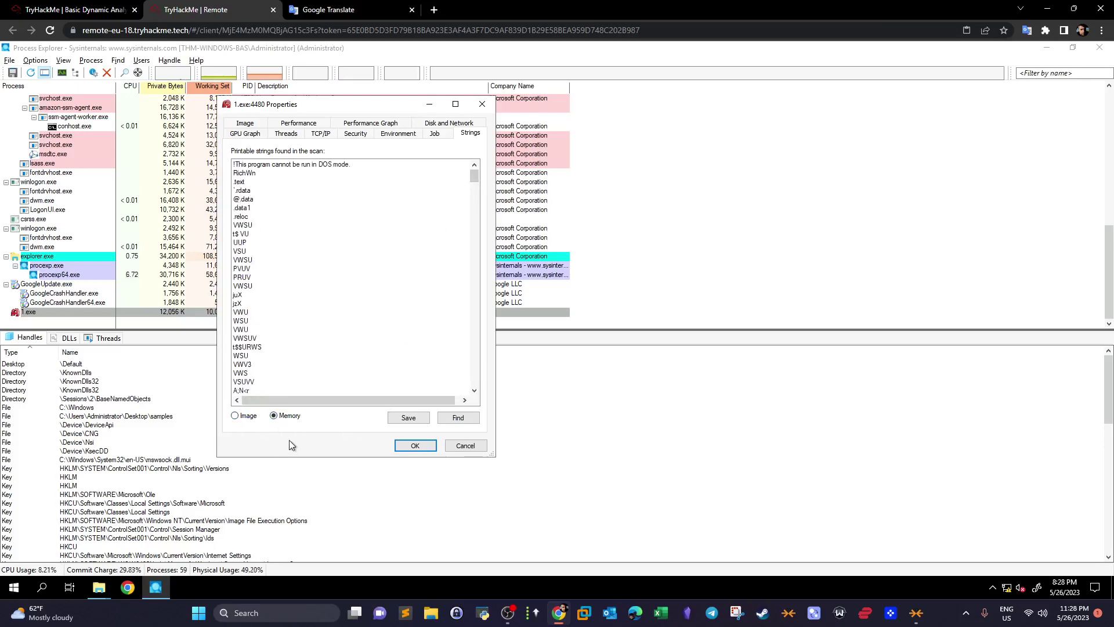
{"action": "left_click", "coordinate": [235, 416]}
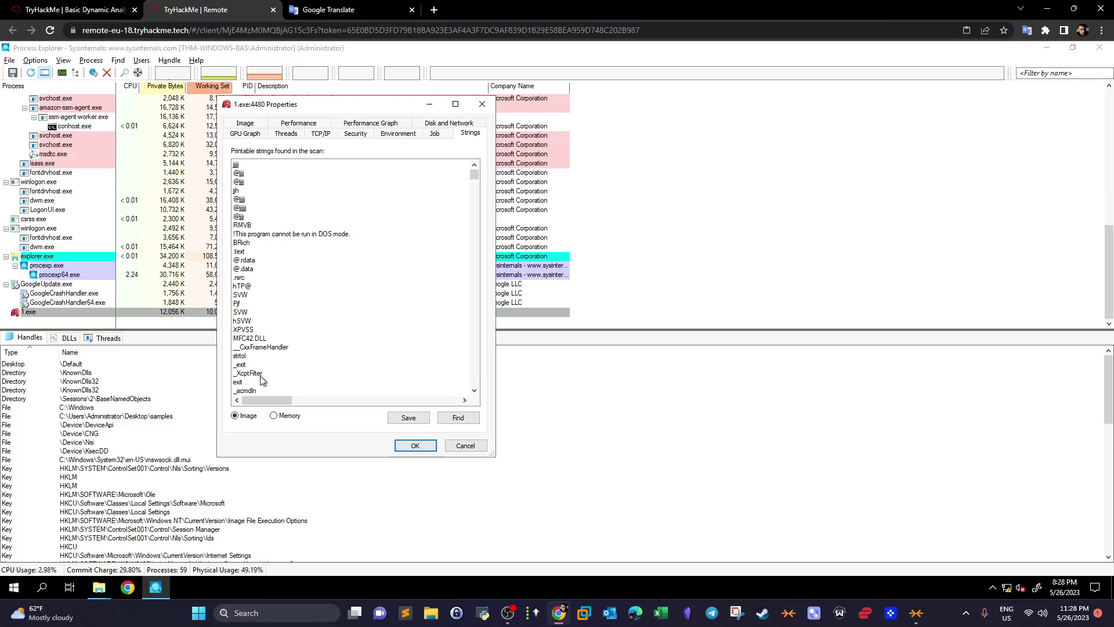
{"action": "left_click", "coordinate": [244, 123]}
{"action": "left_click_drag", "start_coordinate": [377, 217], "coordinate": [236, 219]}
{"action": "left_click", "coordinate": [469, 123]}
Step: Compare 1.exe's image and memory strings repeatedly, then check its empty TCP/IP list
{"action": "left_click", "coordinate": [274, 416]}
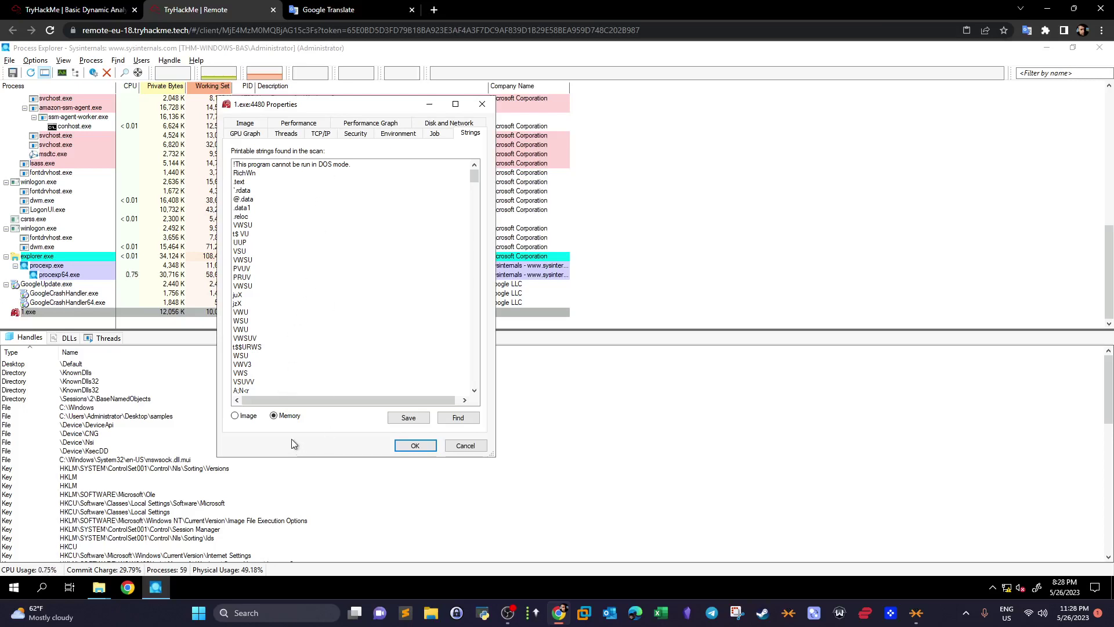
{"action": "left_click", "coordinate": [247, 417]}
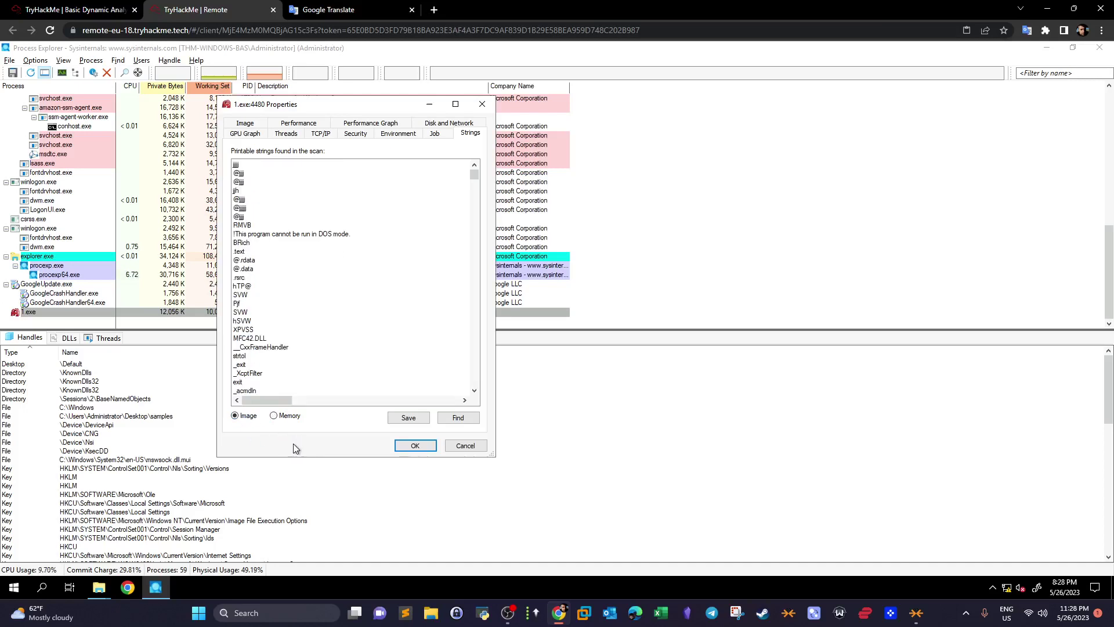
{"action": "key", "text": "Right"}
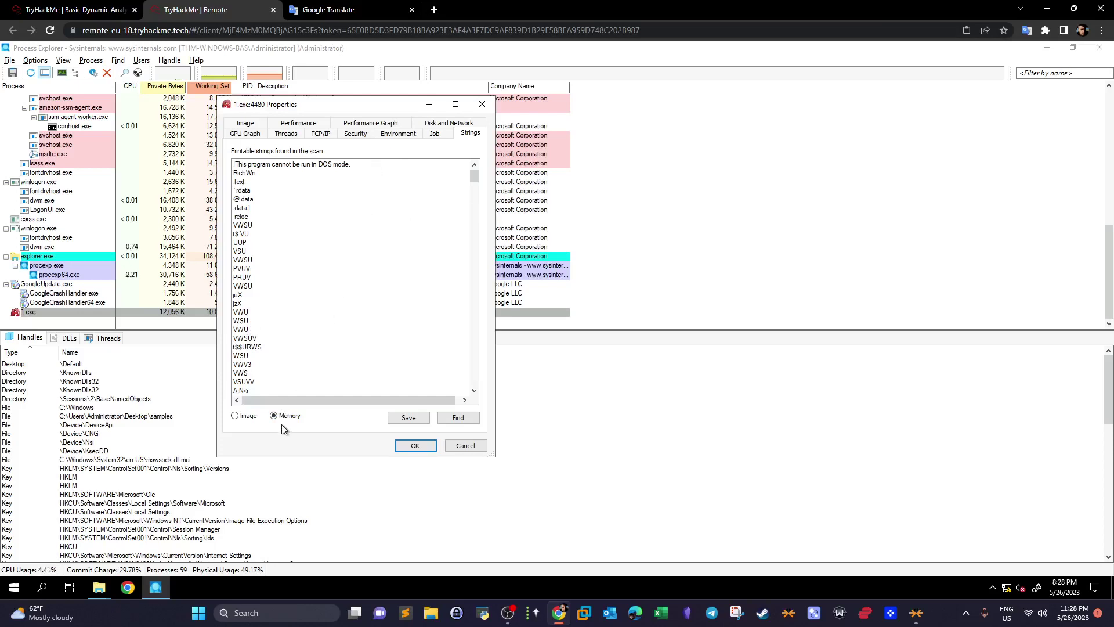
{"action": "left_click", "coordinate": [235, 416]}
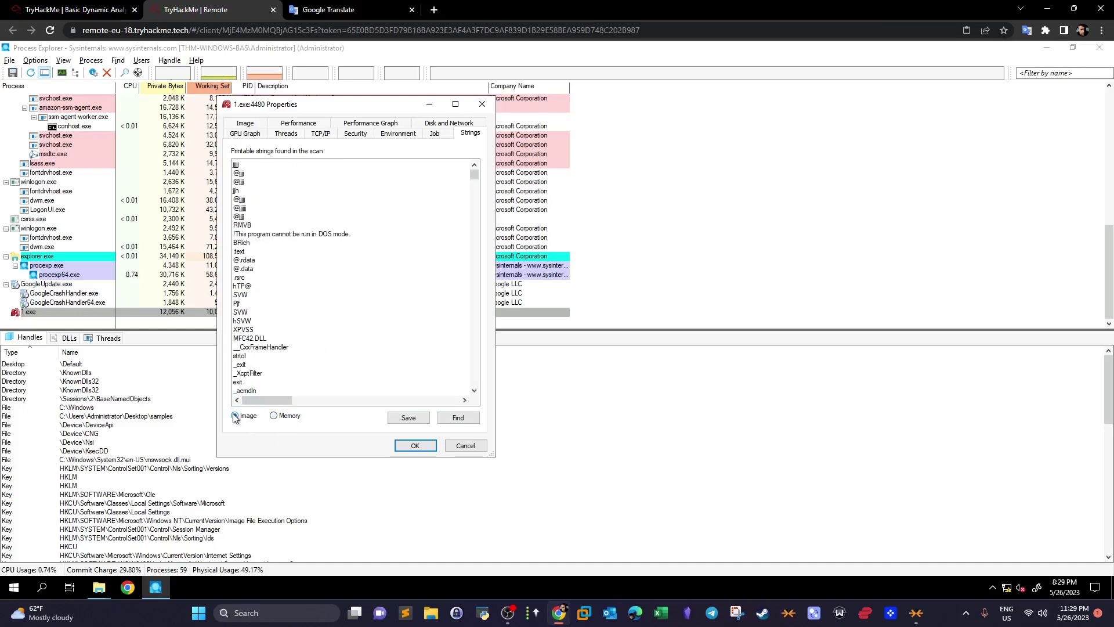
{"action": "left_click", "coordinate": [274, 418]}
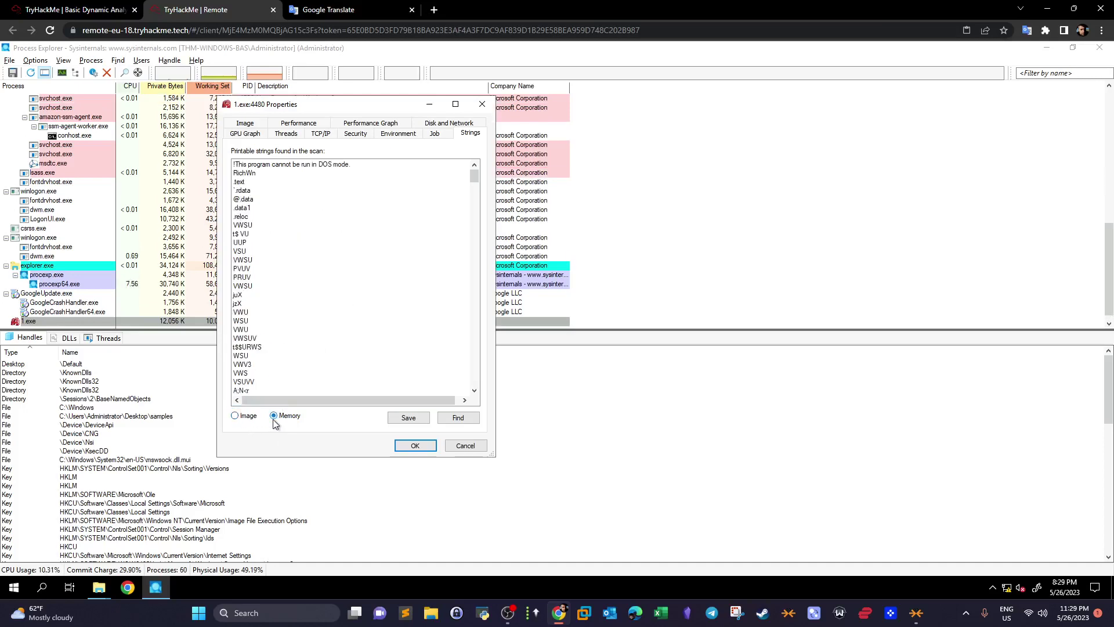
{"action": "left_click", "coordinate": [236, 416]}
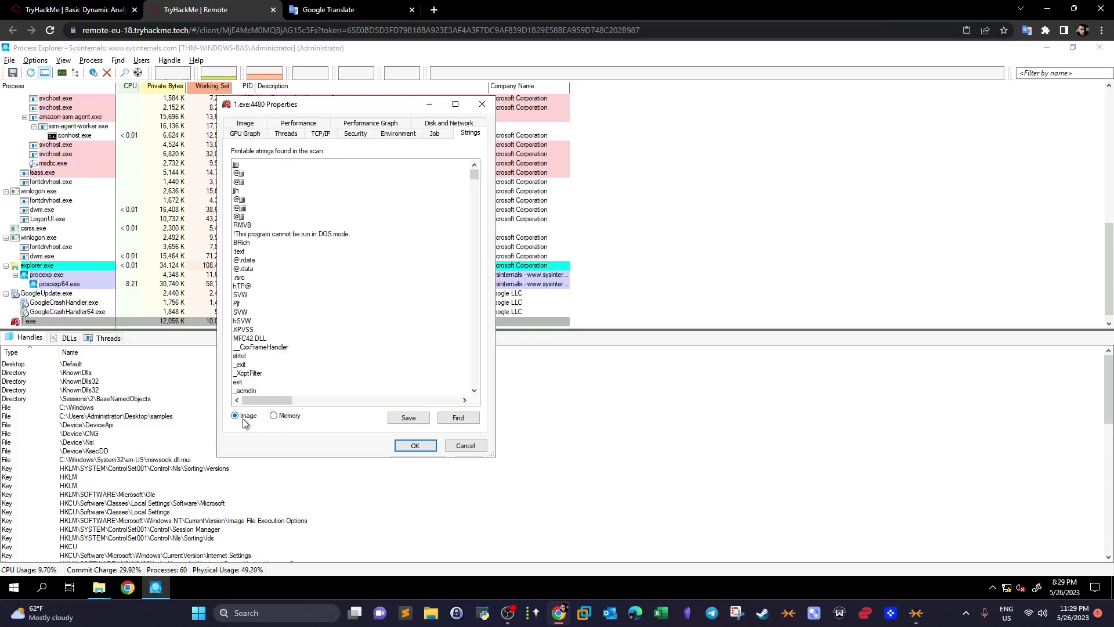
{"action": "left_click", "coordinate": [274, 416]}
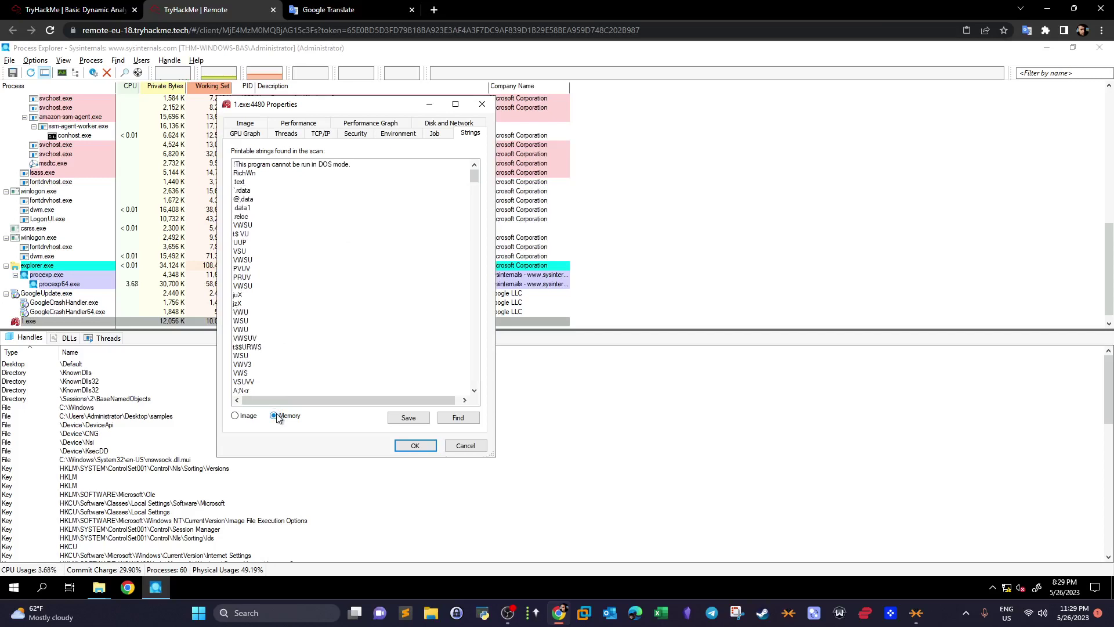
{"action": "left_click", "coordinate": [321, 133]}
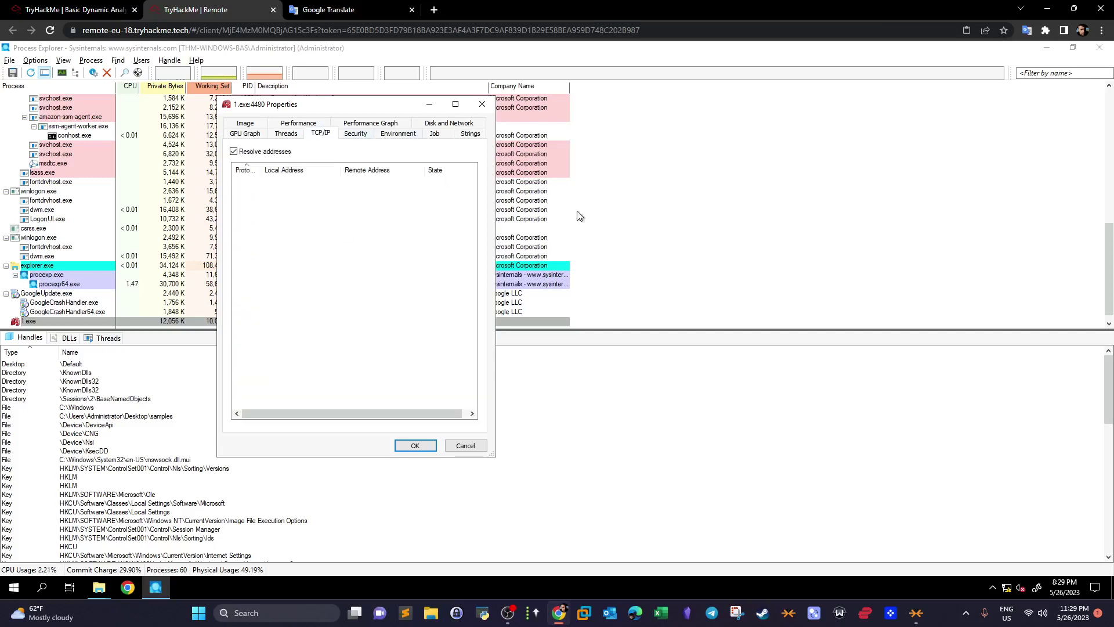
Step: Check 1.exe's image details, unsigned and version 1.0.0.1, then close its properties window
{"action": "left_click", "coordinate": [258, 126]}
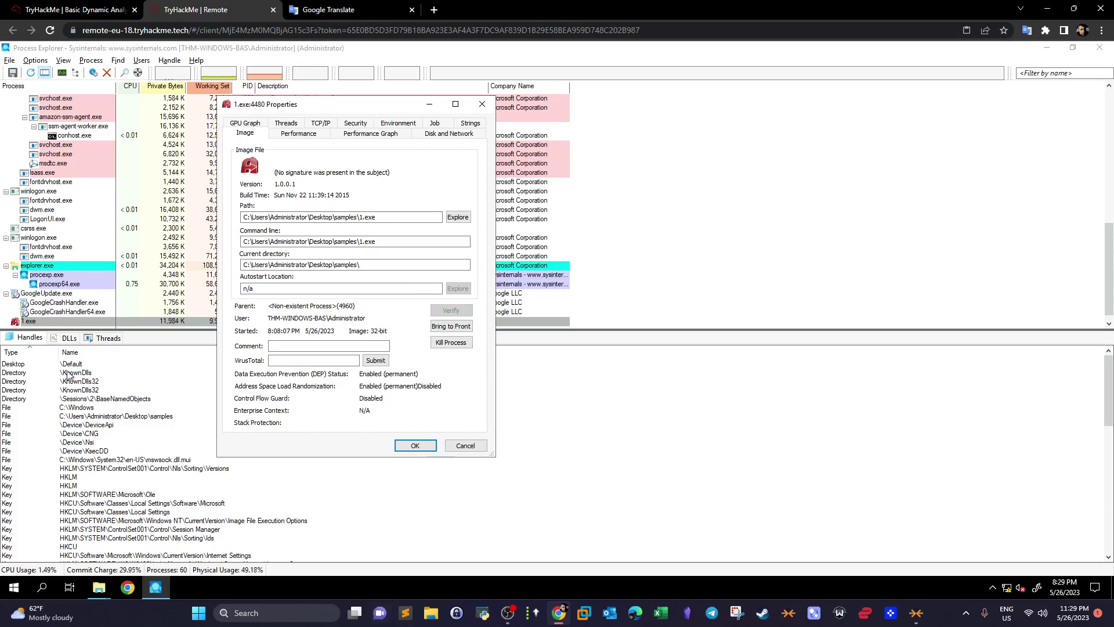
{"action": "left_click", "coordinate": [485, 449]}
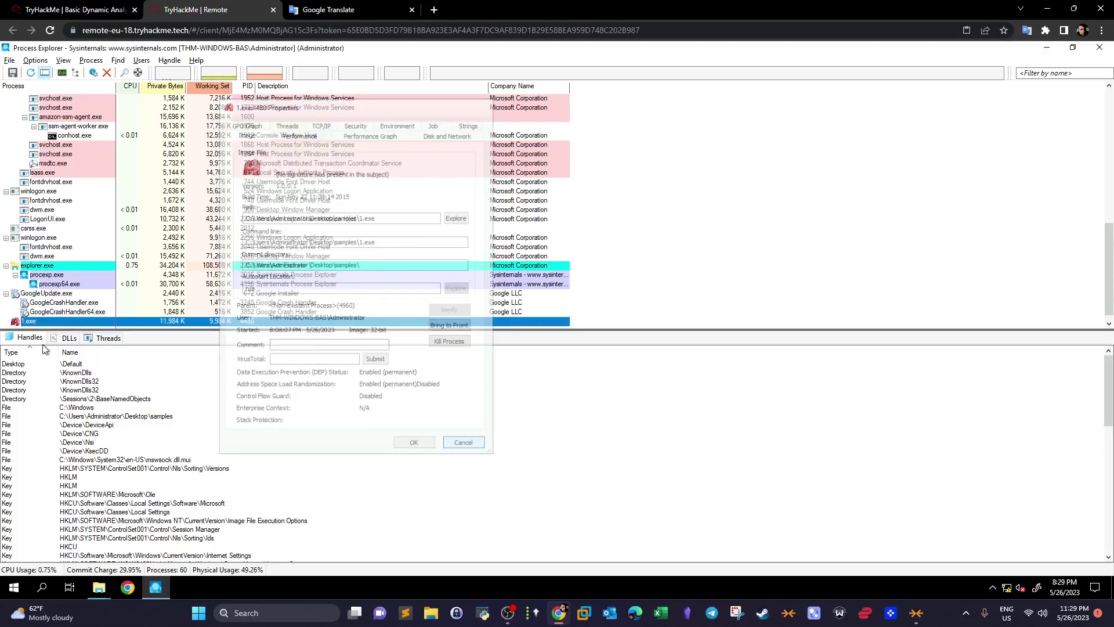
Step: Enlarge the handles pane and inspect the two \KnownDlls32 directory handles and two HKLM key handles
{"action": "left_click", "coordinate": [116, 329]}
{"action": "left_click_drag", "start_coordinate": [116, 329], "coordinate": [147, 218]}
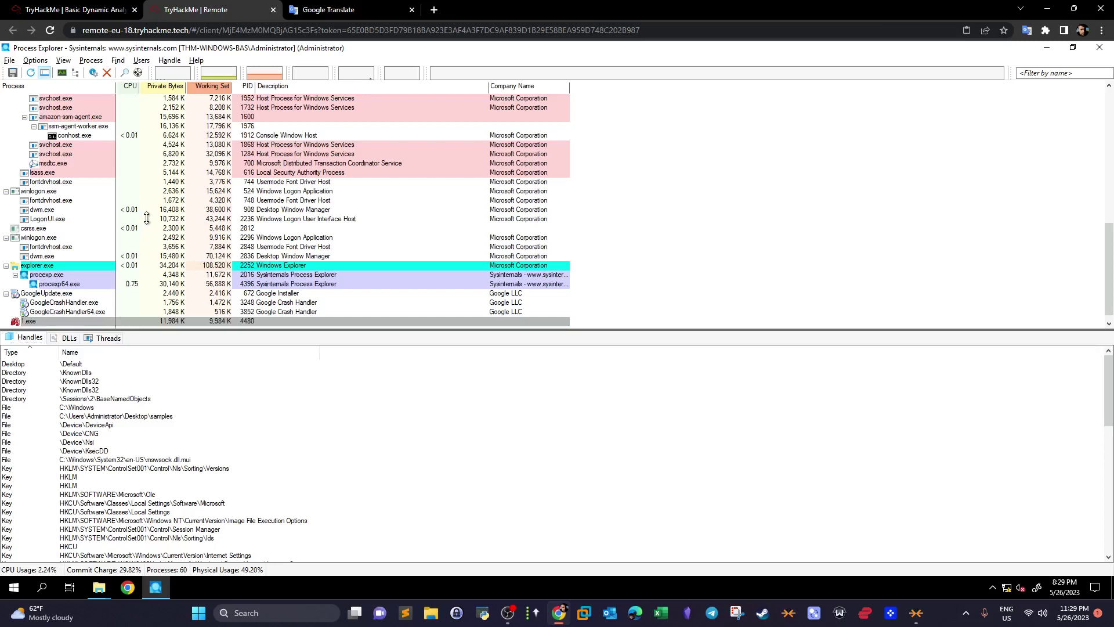
{"action": "left_click", "coordinate": [97, 268]}
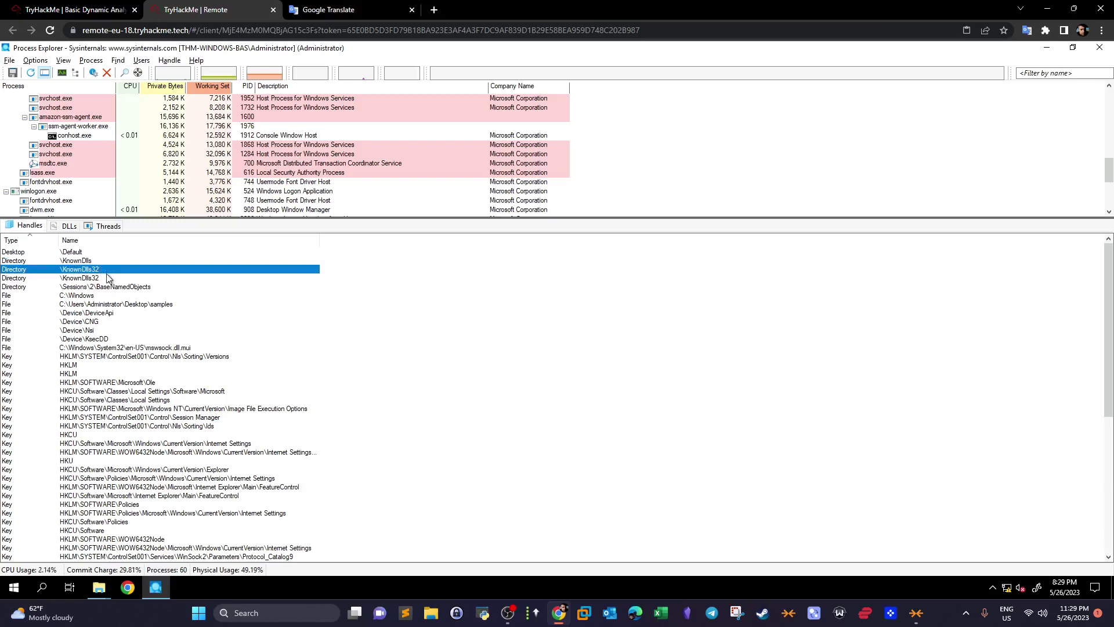
{"action": "left_click", "coordinate": [109, 278]}
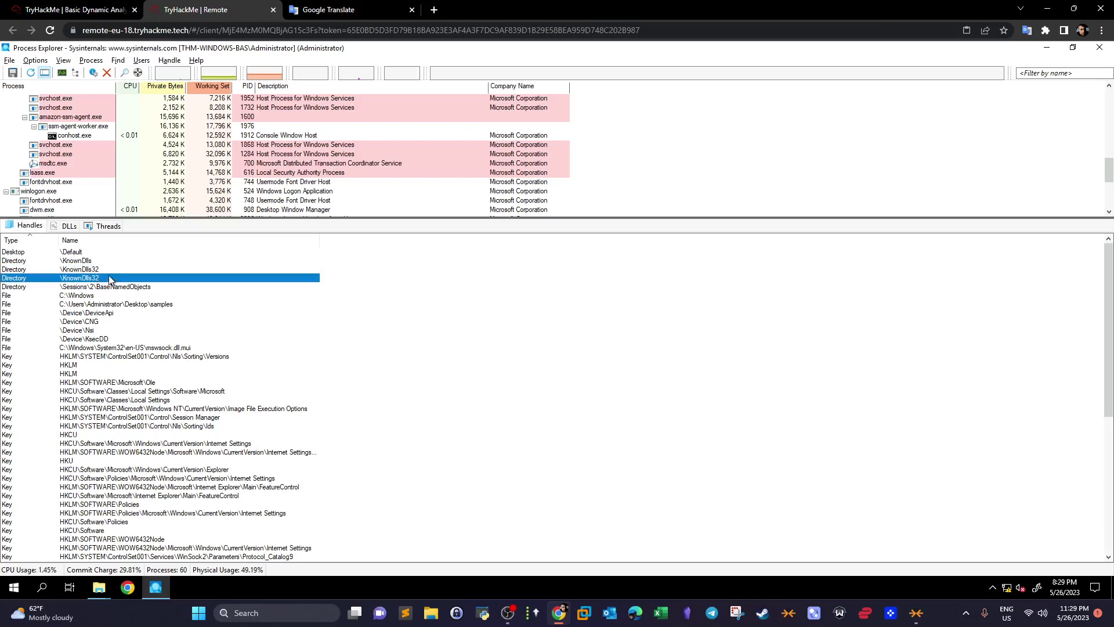
{"action": "left_click", "coordinate": [123, 304]}
{"action": "left_click", "coordinate": [178, 374]}
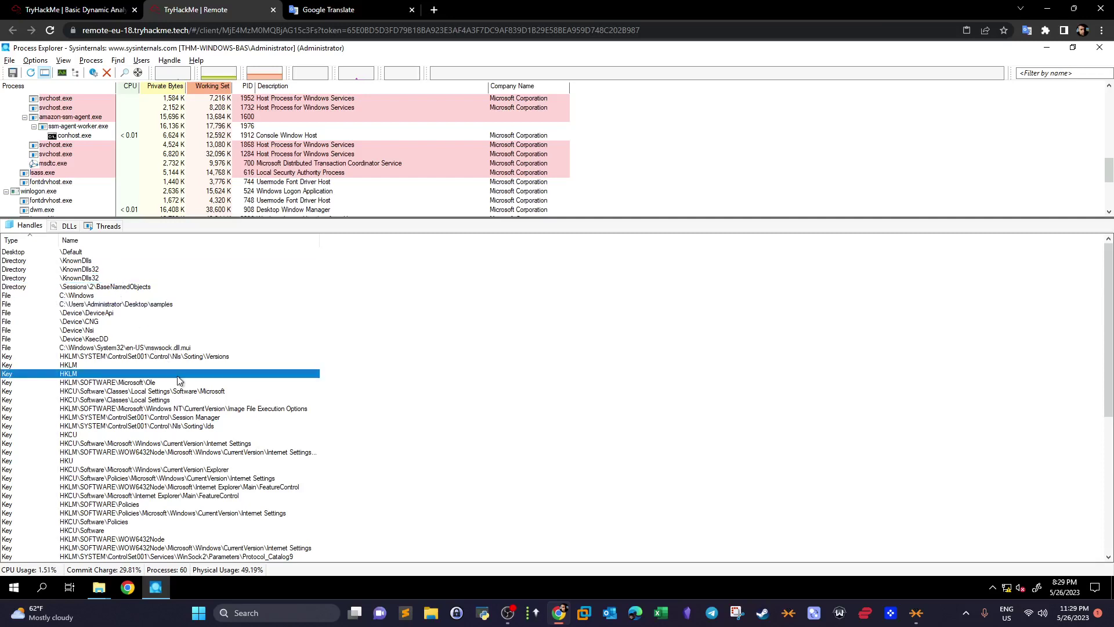
Step: Inspect the mswsock.dll.mui, \Device\KsecDD, \Device\Nsi, samples folder and Local Settings Microsoft key handles
{"action": "left_click", "coordinate": [91, 348]}
{"action": "left_click", "coordinate": [91, 339]}
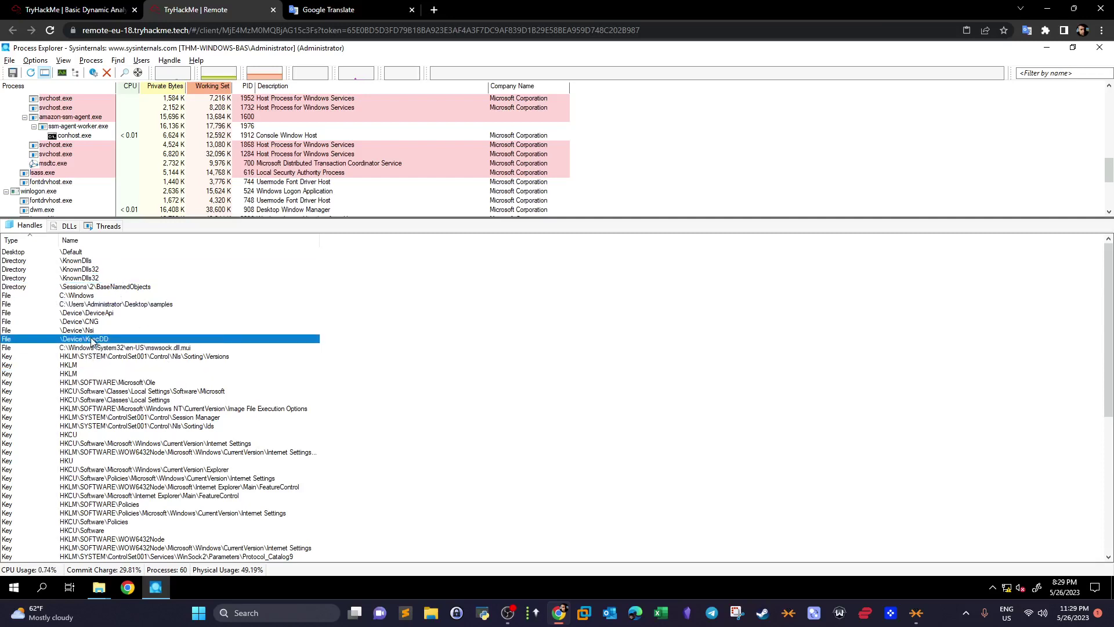
{"action": "left_click", "coordinate": [93, 331]}
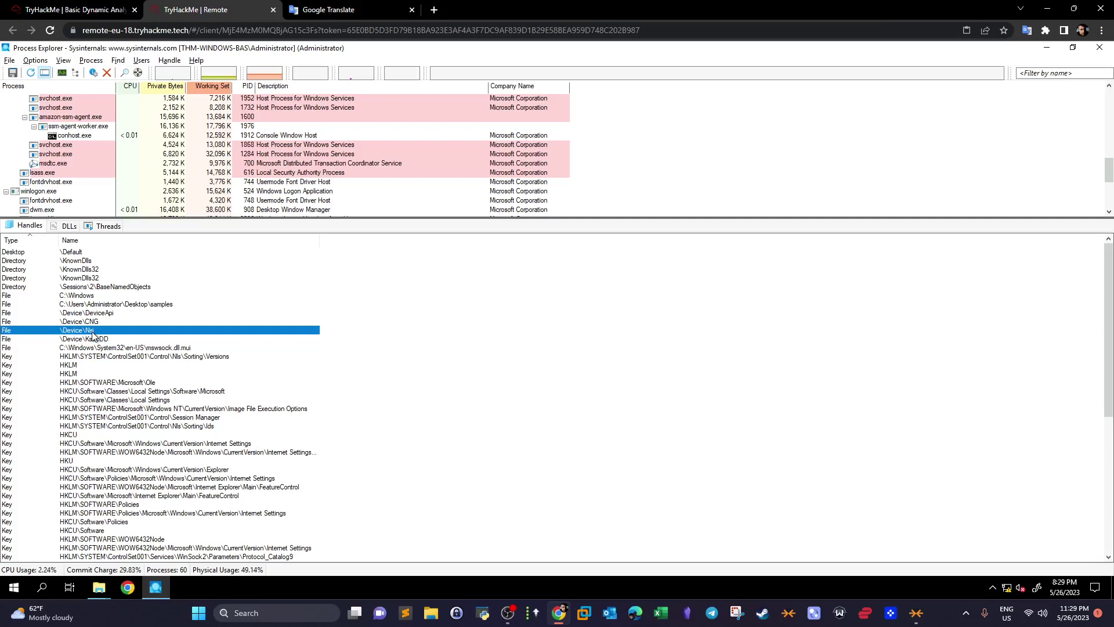
{"action": "left_click", "coordinate": [107, 304]}
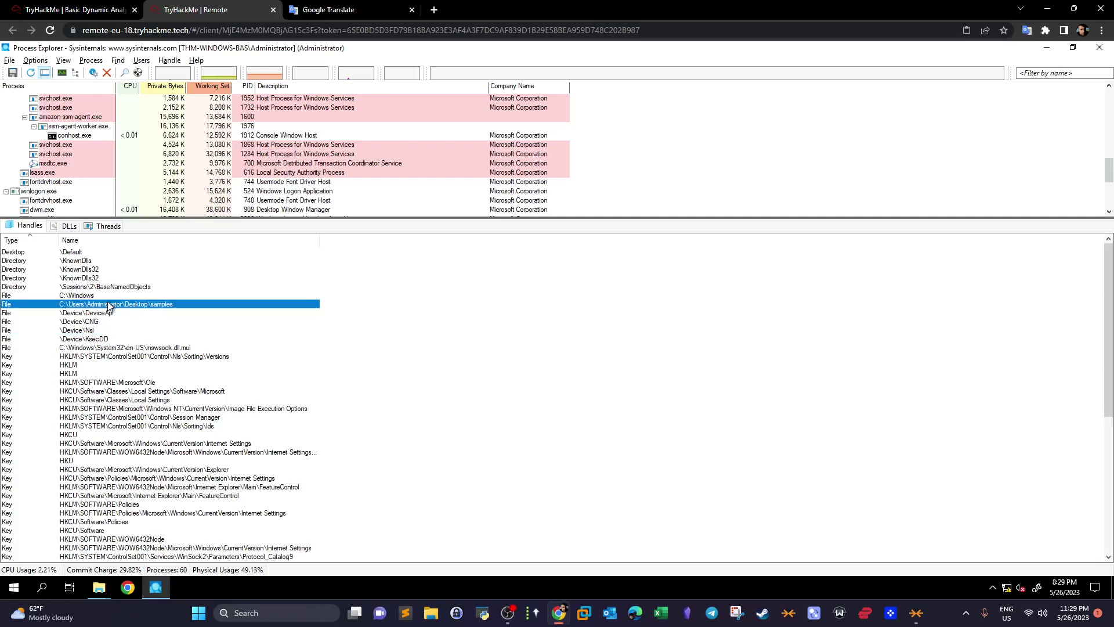
{"action": "left_click", "coordinate": [116, 339]}
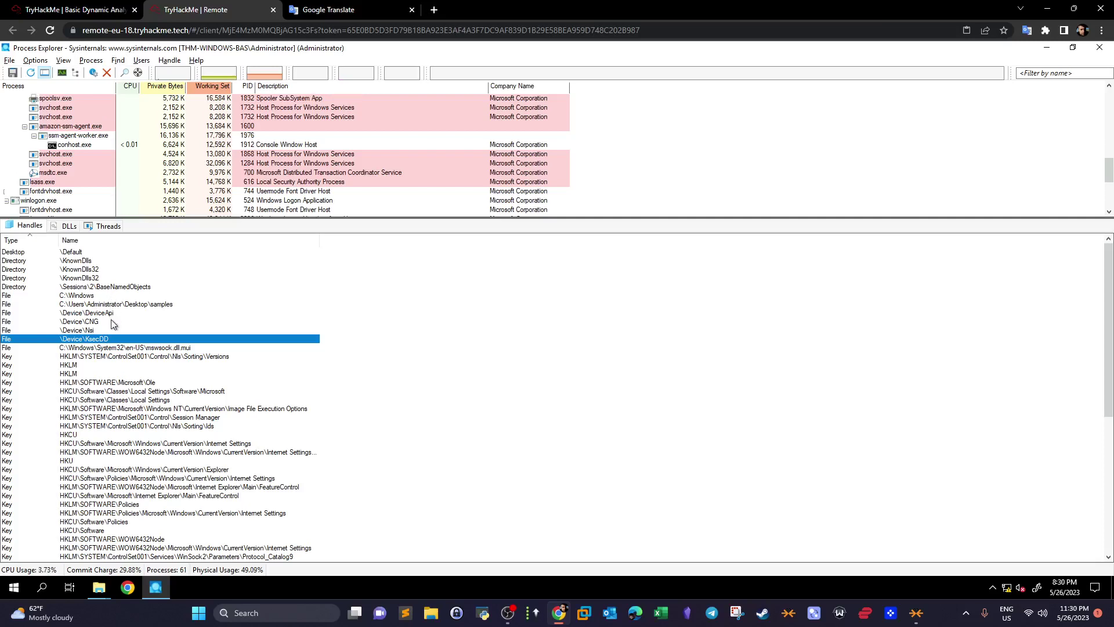
{"action": "left_click", "coordinate": [124, 393]}
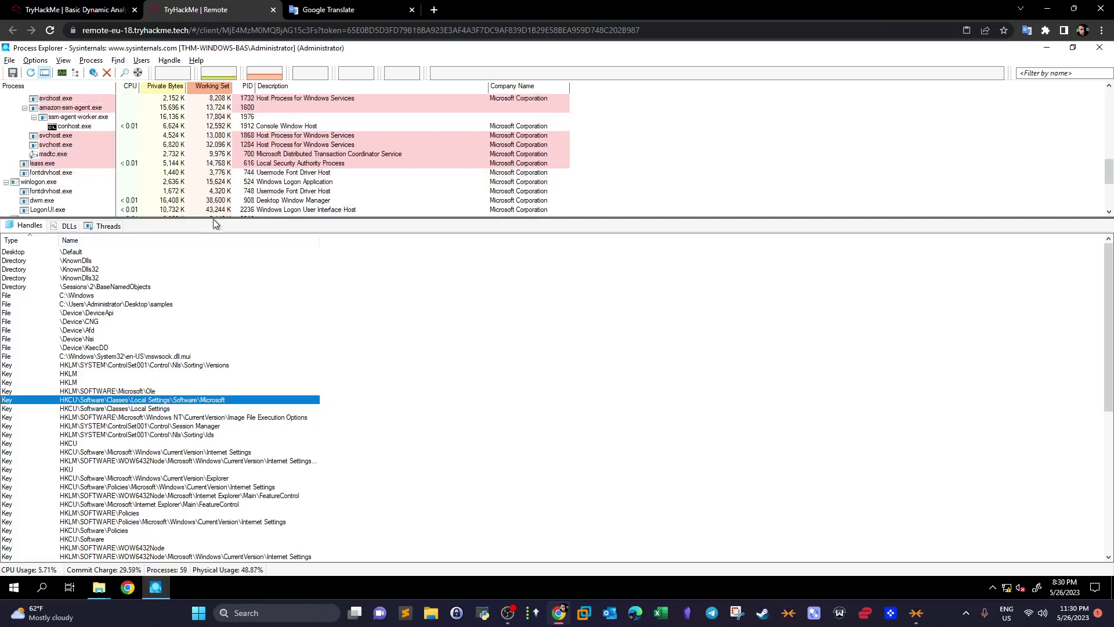
Step: Shrink the handles pane and scroll the process list to the top and back down to 1.exe
{"action": "left_click_drag", "start_coordinate": [213, 218], "coordinate": [204, 316]}
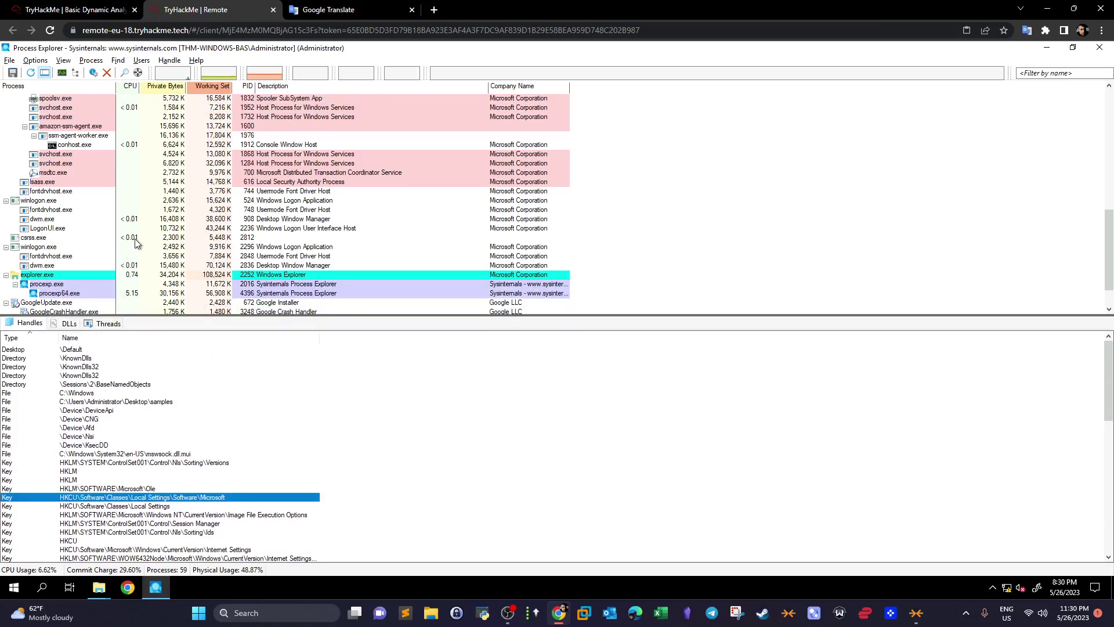
{"action": "scroll", "coordinate": [135, 242], "scroll_direction": "up", "scroll_amount": 1}
{"action": "scroll", "coordinate": [135, 243], "scroll_direction": "up", "scroll_amount": 10}
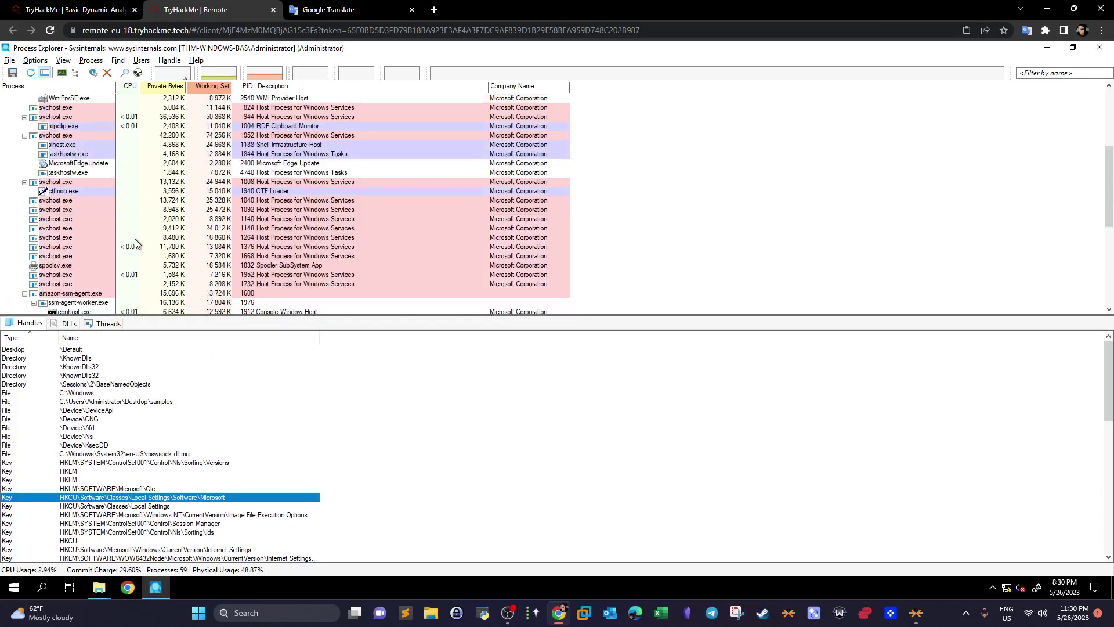
{"action": "scroll", "coordinate": [114, 232], "scroll_direction": "down", "scroll_amount": 3}
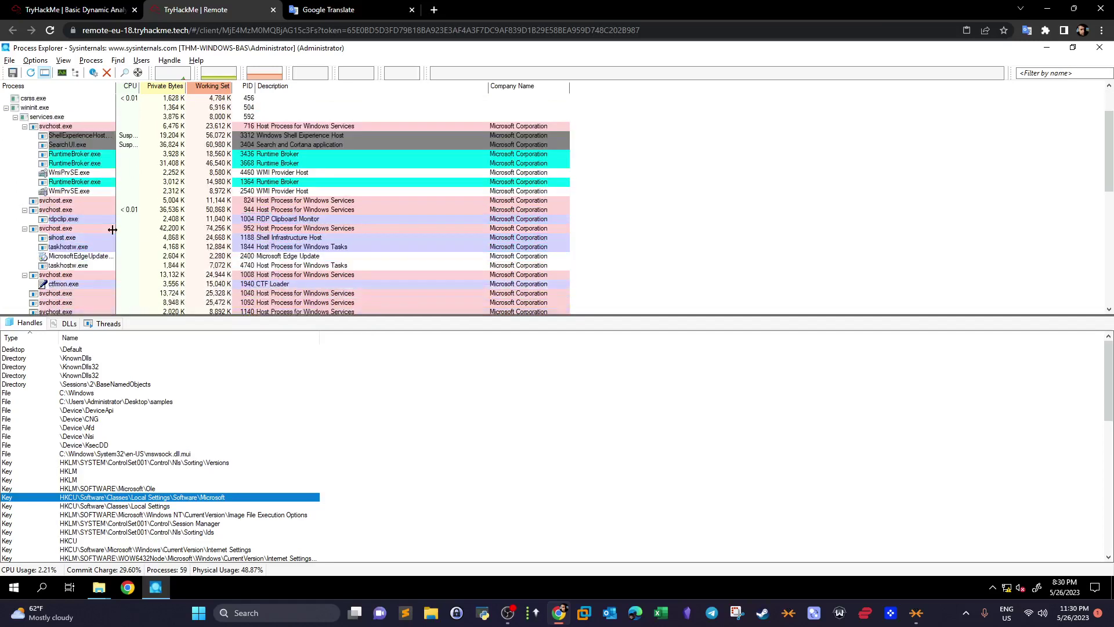
{"action": "scroll", "coordinate": [112, 230], "scroll_direction": "up", "scroll_amount": 3}
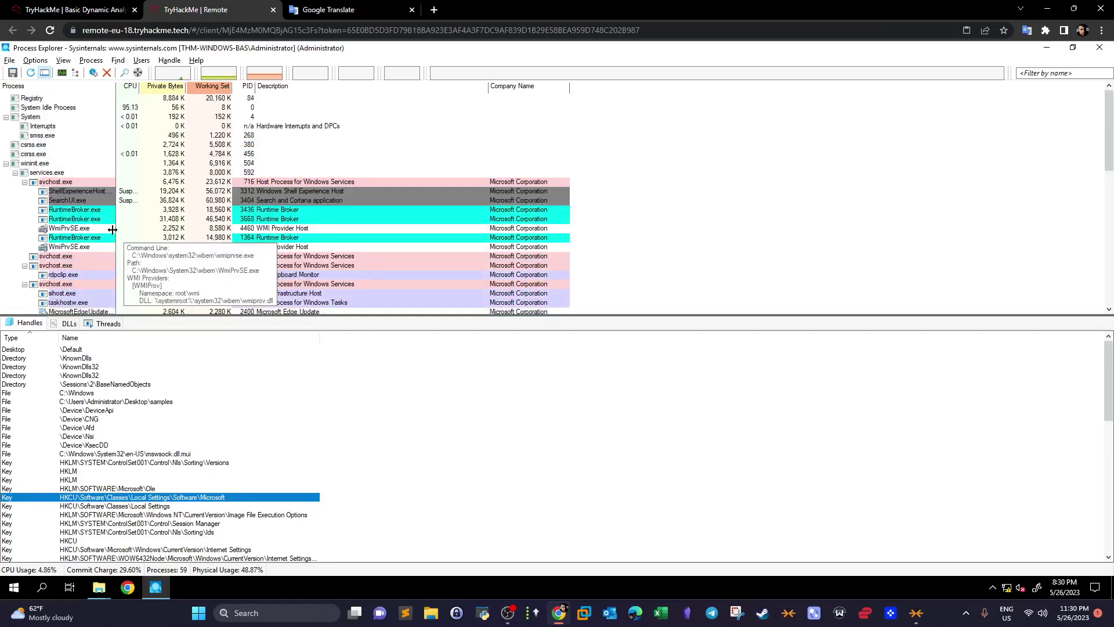
{"action": "scroll", "coordinate": [112, 229], "scroll_direction": "down", "scroll_amount": 5}
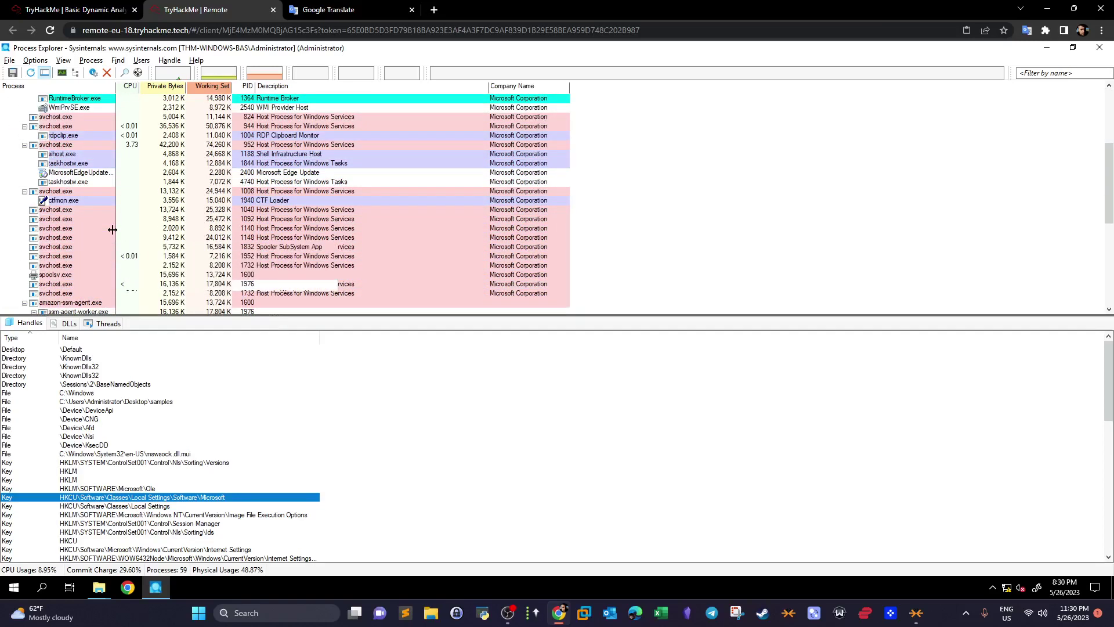
{"action": "scroll", "coordinate": [112, 229], "scroll_direction": "down", "scroll_amount": 5}
{"action": "scroll", "coordinate": [112, 229], "scroll_direction": "down", "scroll_amount": 2}
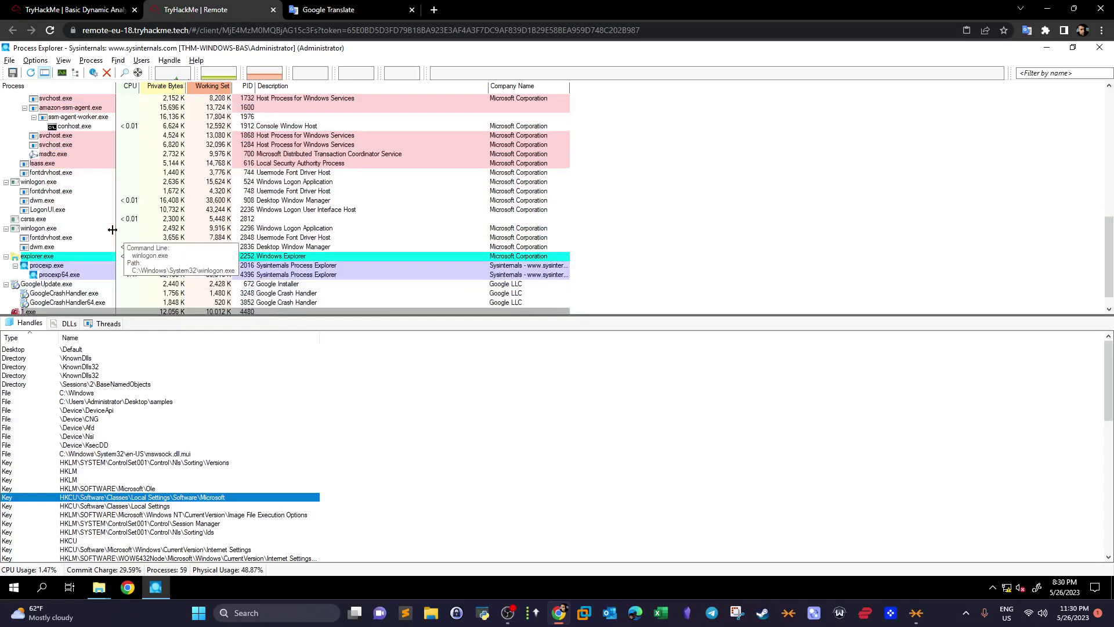
{"action": "scroll", "coordinate": [112, 229], "scroll_direction": "down", "scroll_amount": 1}
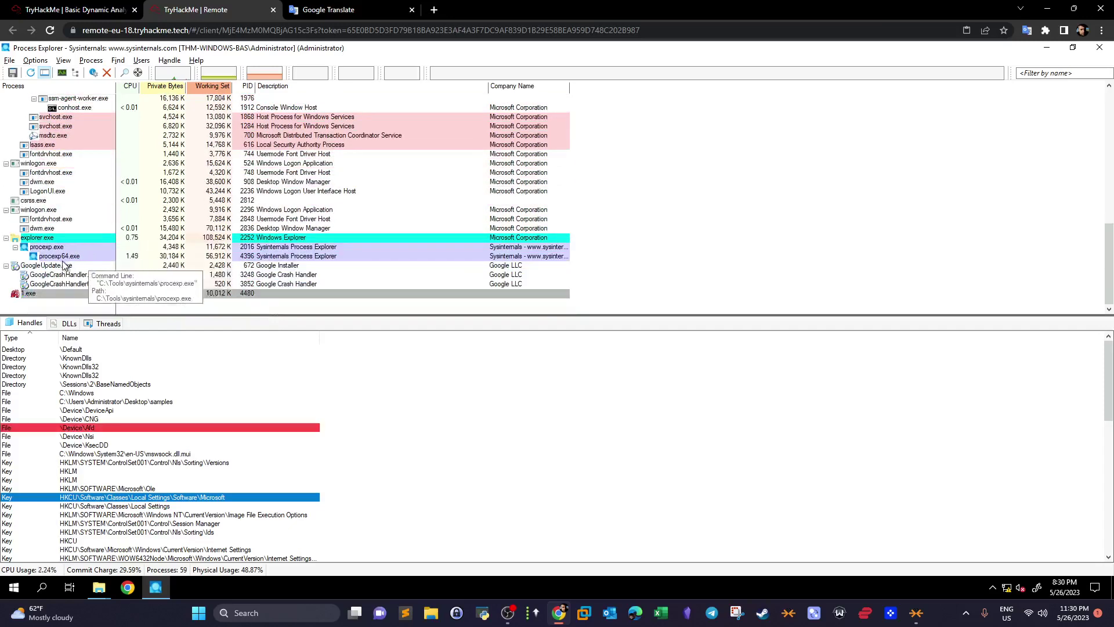
{"action": "left_click", "coordinate": [85, 266]}
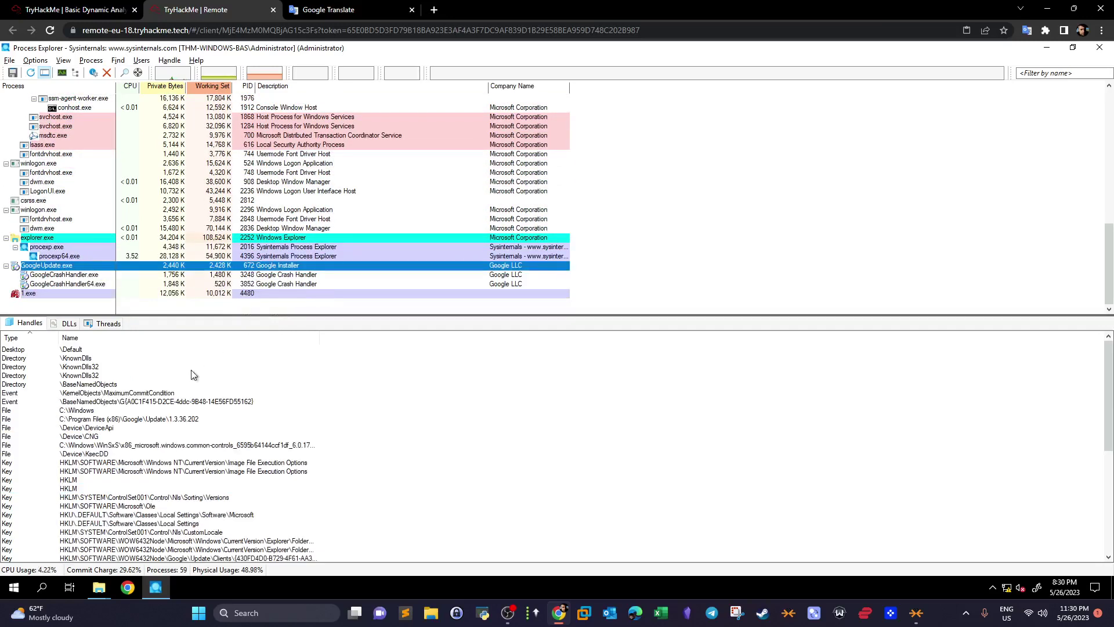
{"action": "scroll", "coordinate": [148, 336], "scroll_direction": "down", "scroll_amount": 2}
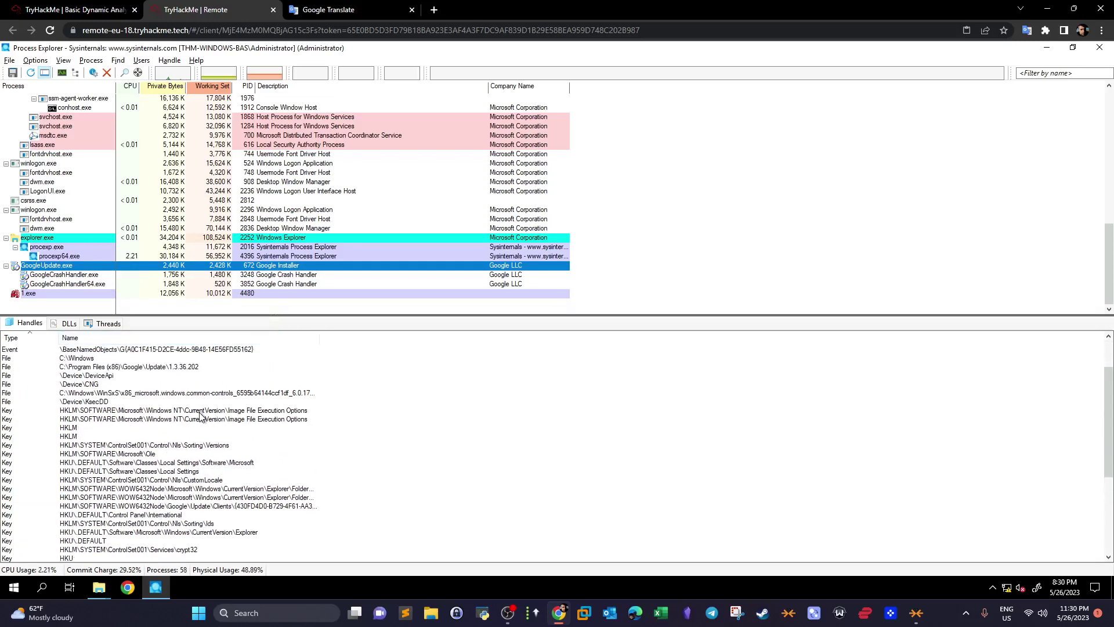
{"action": "left_click", "coordinate": [198, 410]}
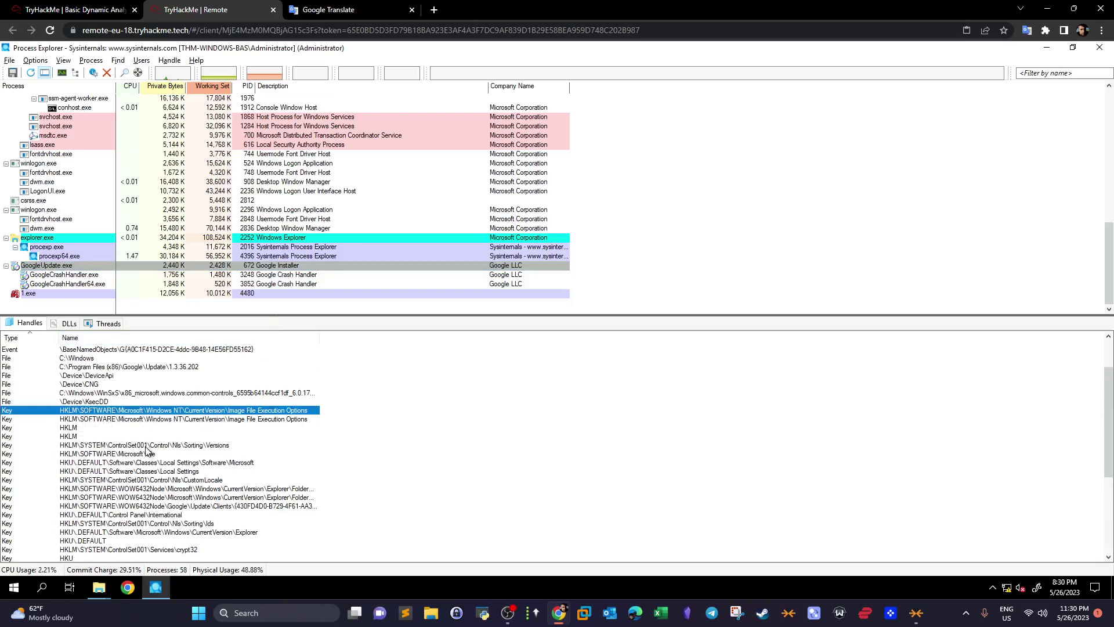
{"action": "left_click", "coordinate": [148, 445]}
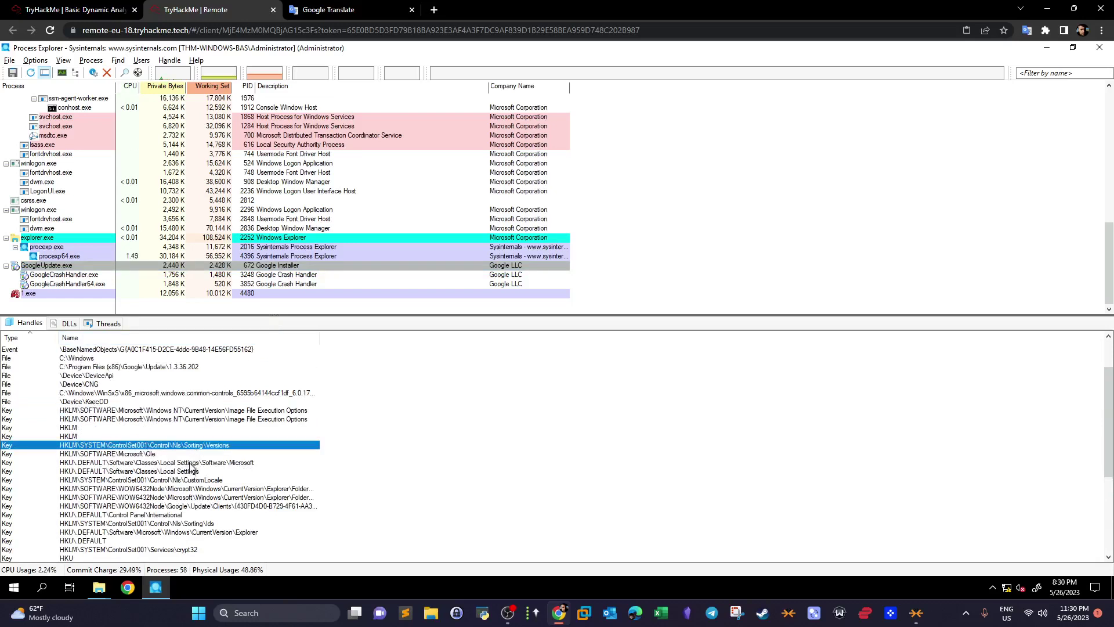
{"action": "scroll", "coordinate": [191, 466], "scroll_direction": "down", "scroll_amount": 1}
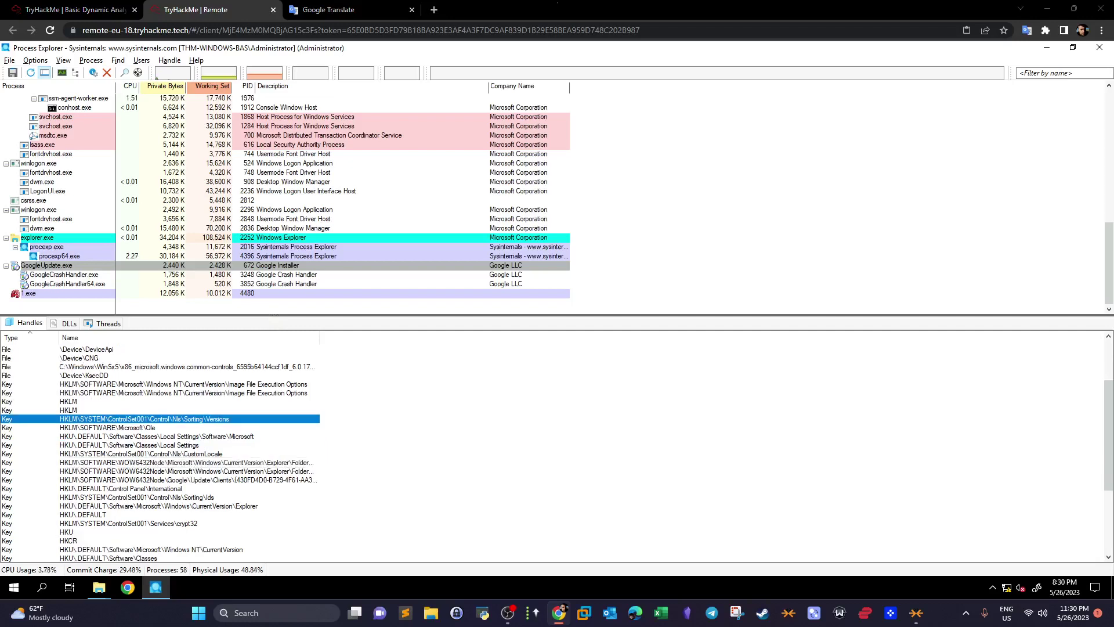
{"action": "mouse_move", "coordinate": [44, 268]}
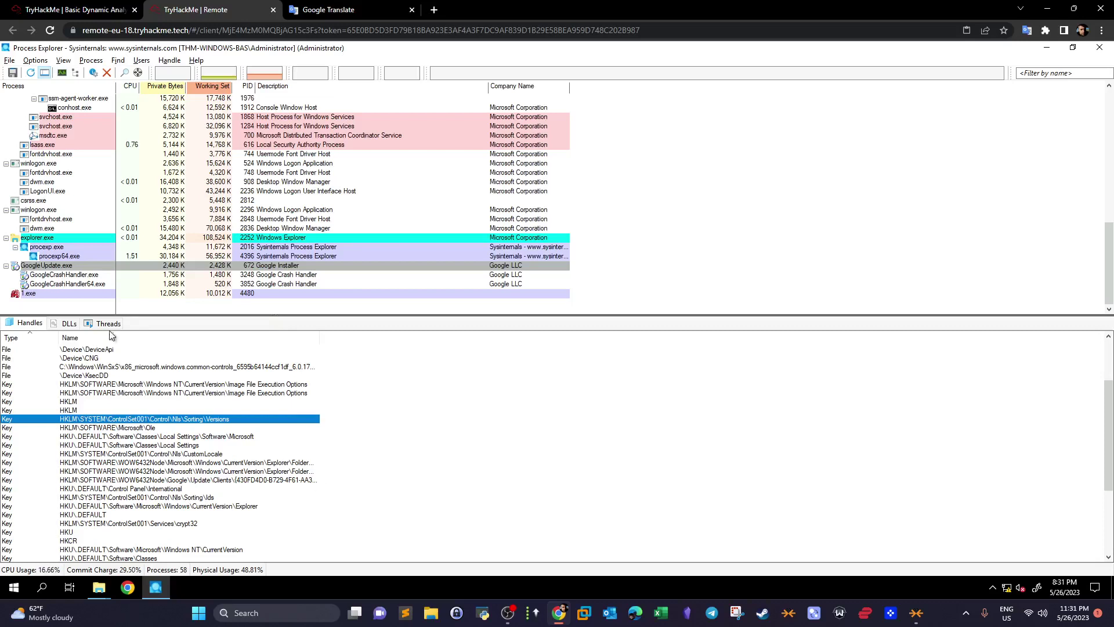
Step: Select 1.exe and inspect its Session Manager, WOW6432Node Internet Settings and CurrentVersion Explorer key handles
{"action": "left_click", "coordinate": [33, 294]}
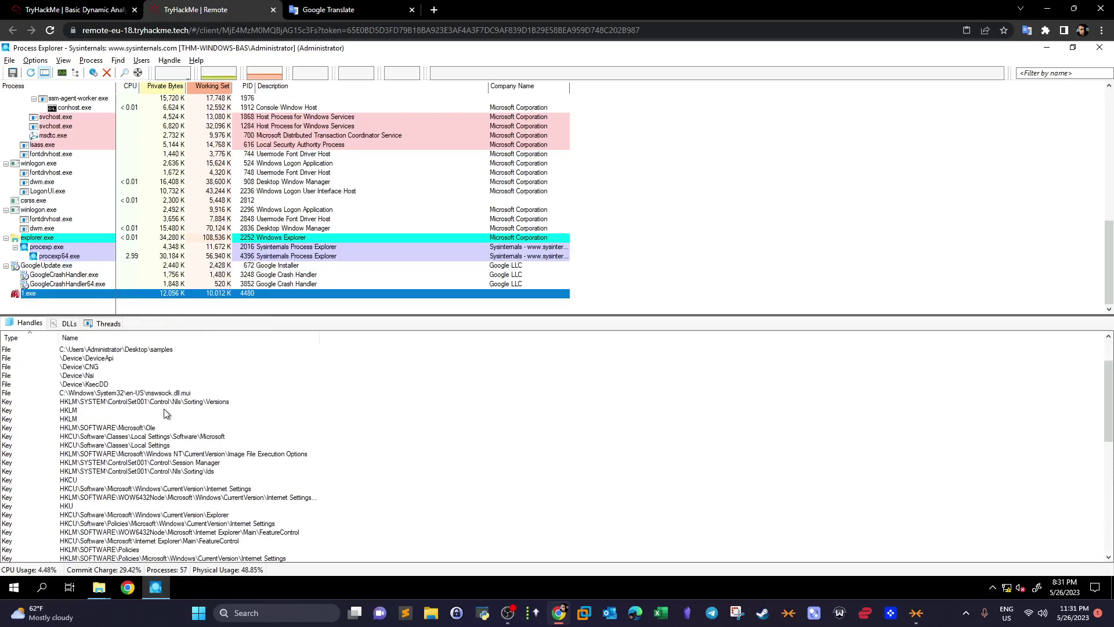
{"action": "scroll", "coordinate": [167, 413], "scroll_direction": "down", "scroll_amount": 3}
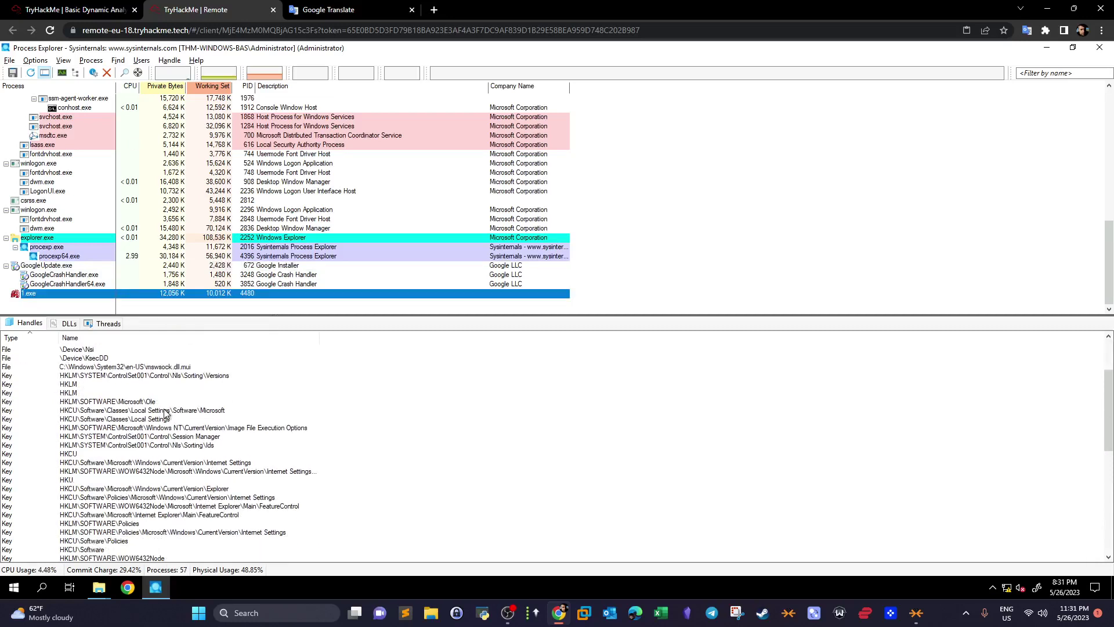
{"action": "left_click", "coordinate": [135, 437]}
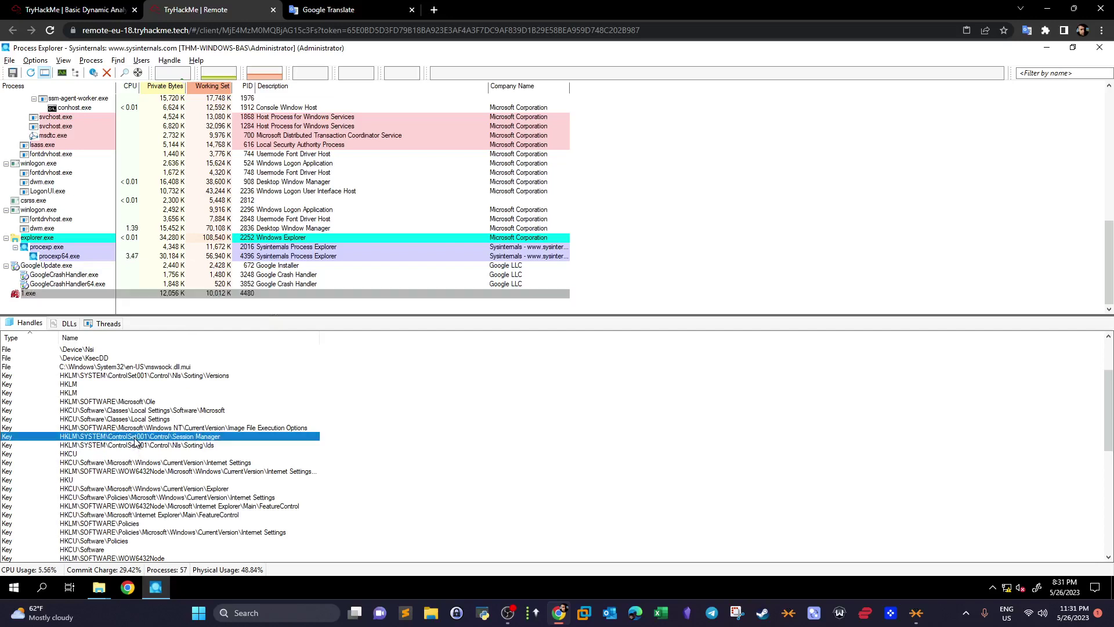
{"action": "scroll", "coordinate": [135, 440], "scroll_direction": "down", "scroll_amount": 1}
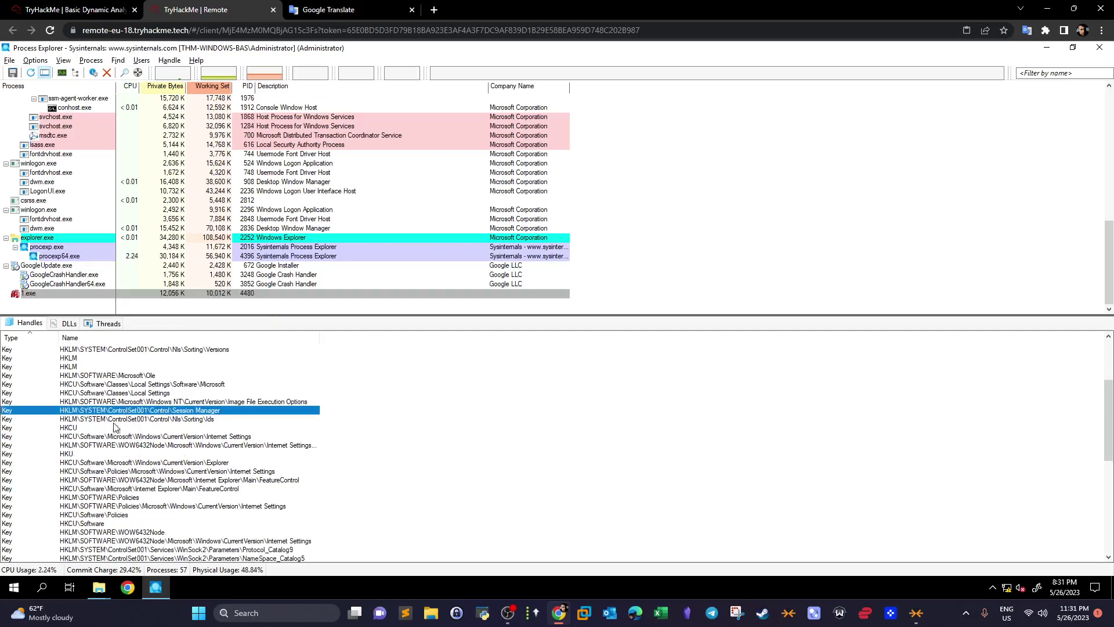
{"action": "left_click", "coordinate": [277, 448]}
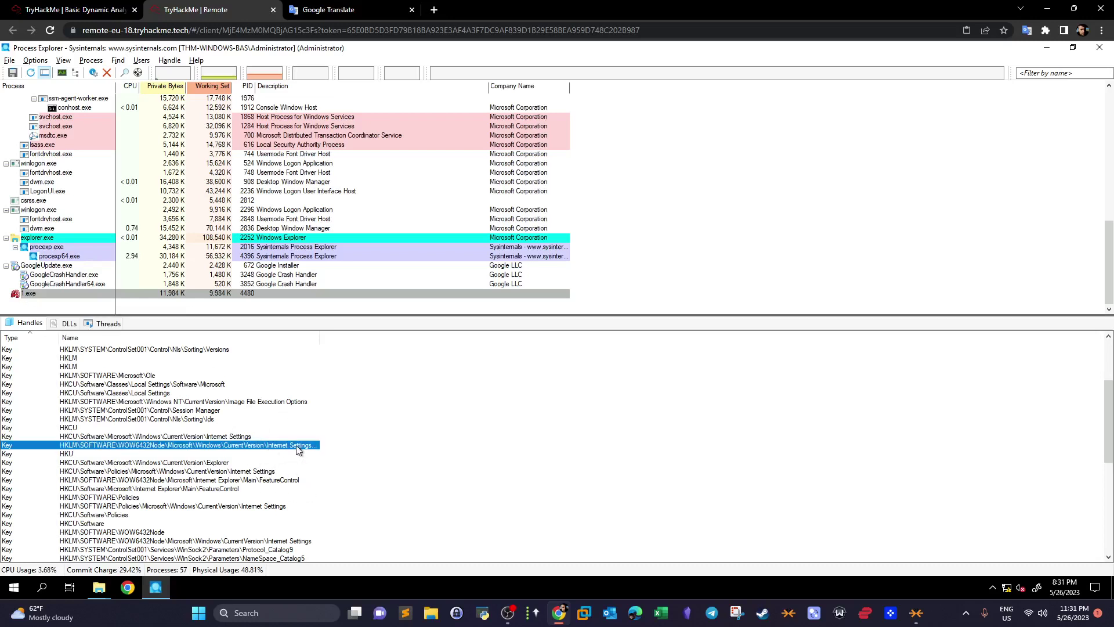
{"action": "left_click", "coordinate": [210, 463]}
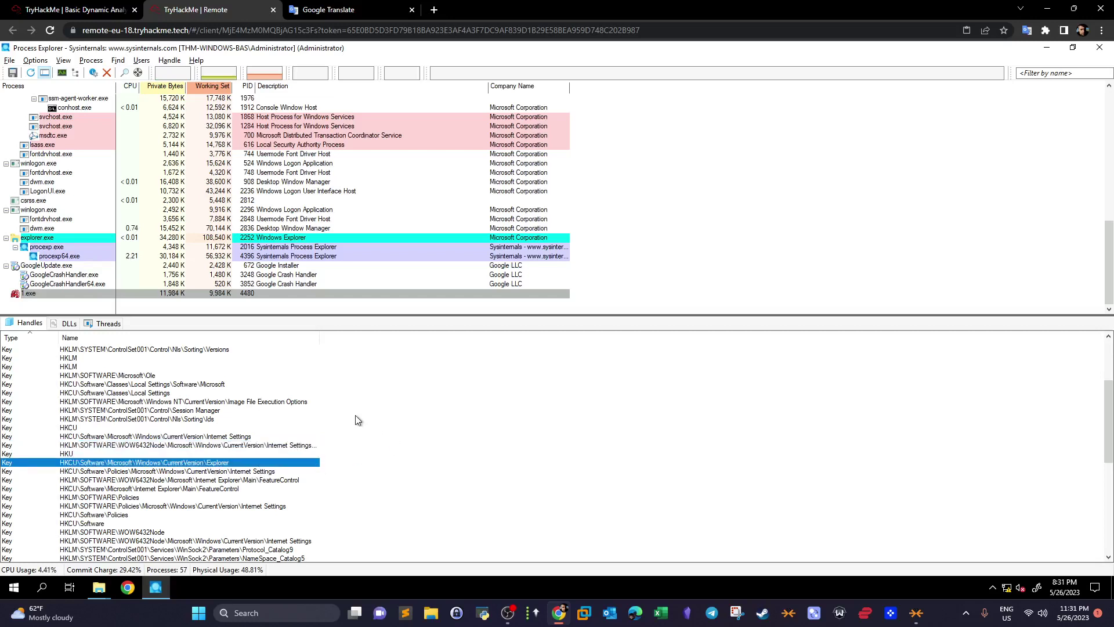
Step: Inspect 1.exe's Internet Explorer FeatureControl and Security key handles, including their WOW6432Node versions
{"action": "scroll", "coordinate": [358, 420], "scroll_direction": "down", "scroll_amount": 2}
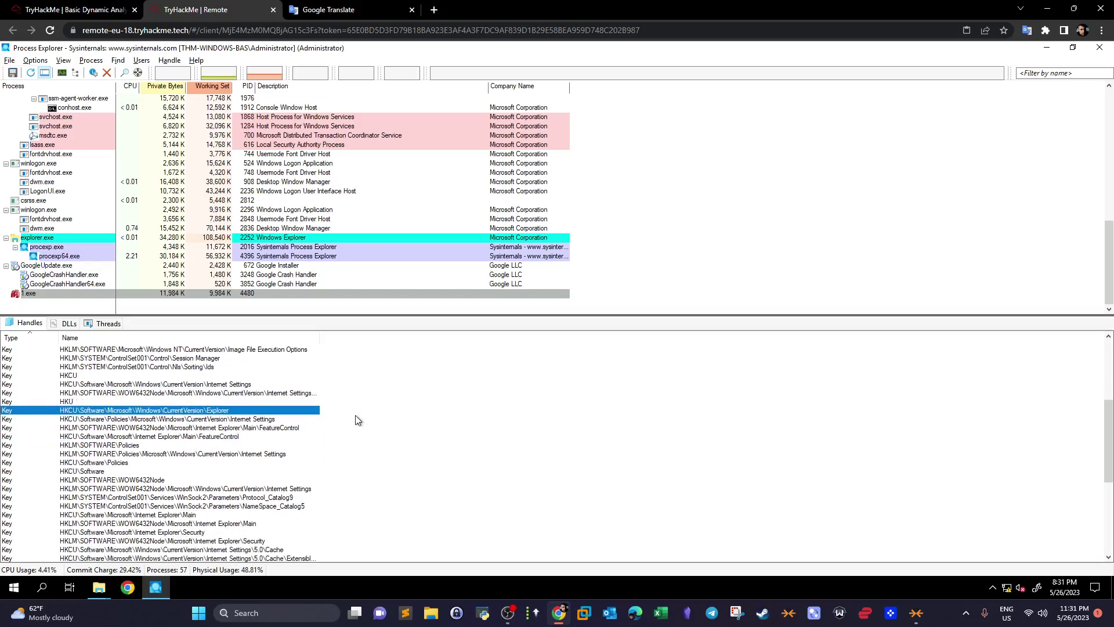
{"action": "left_click", "coordinate": [224, 438]}
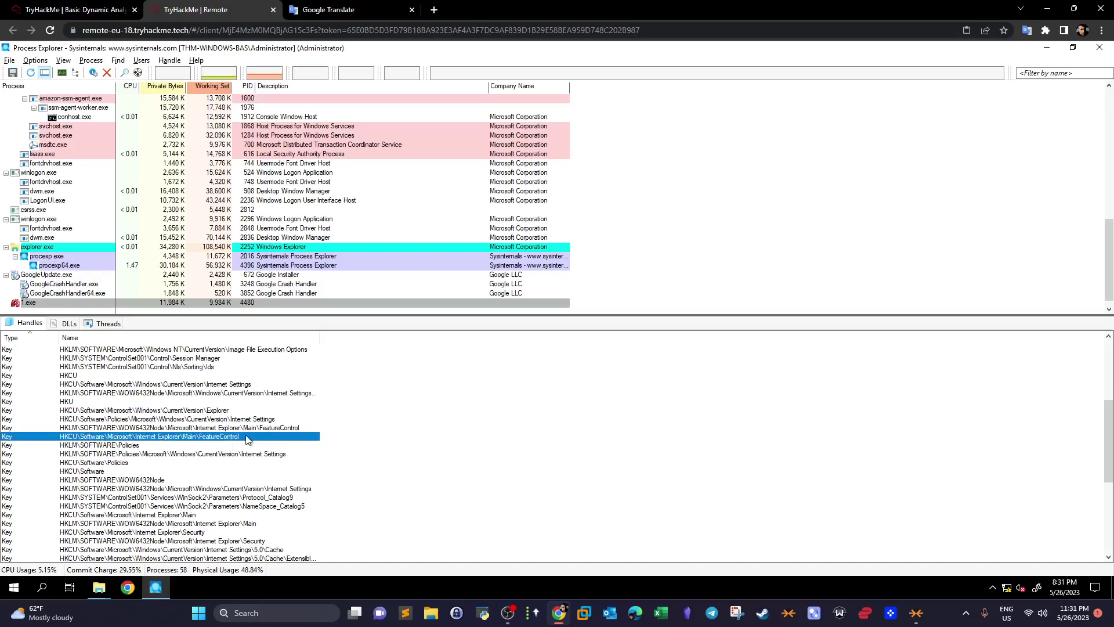
{"action": "left_click", "coordinate": [249, 430]}
{"action": "scroll", "coordinate": [153, 444], "scroll_direction": "down", "scroll_amount": 1}
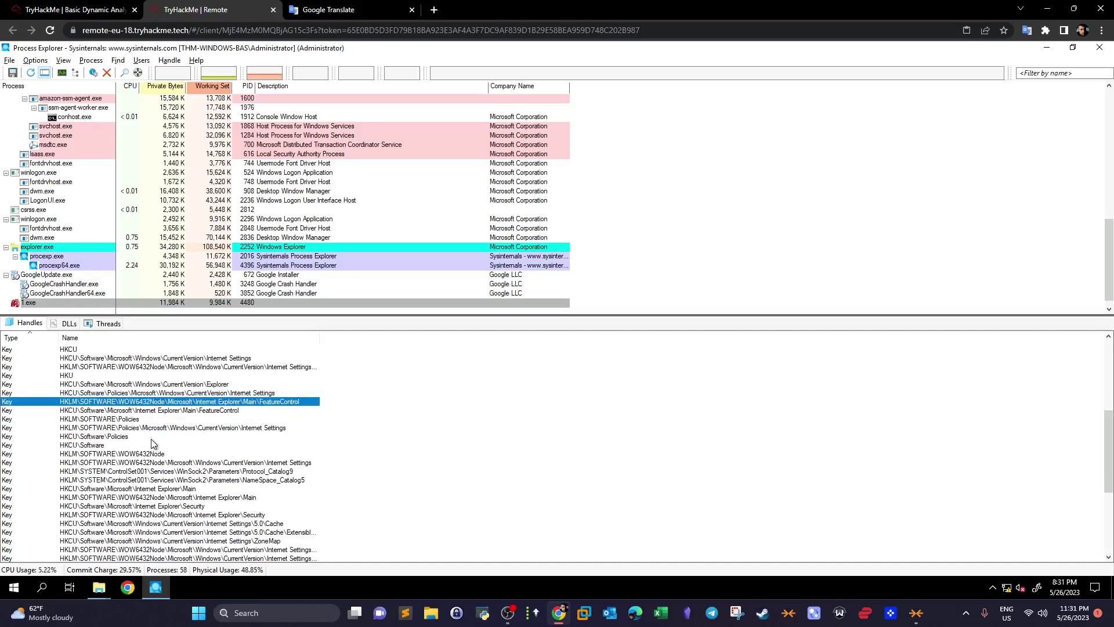
{"action": "scroll", "coordinate": [153, 444], "scroll_direction": "down", "scroll_amount": 1}
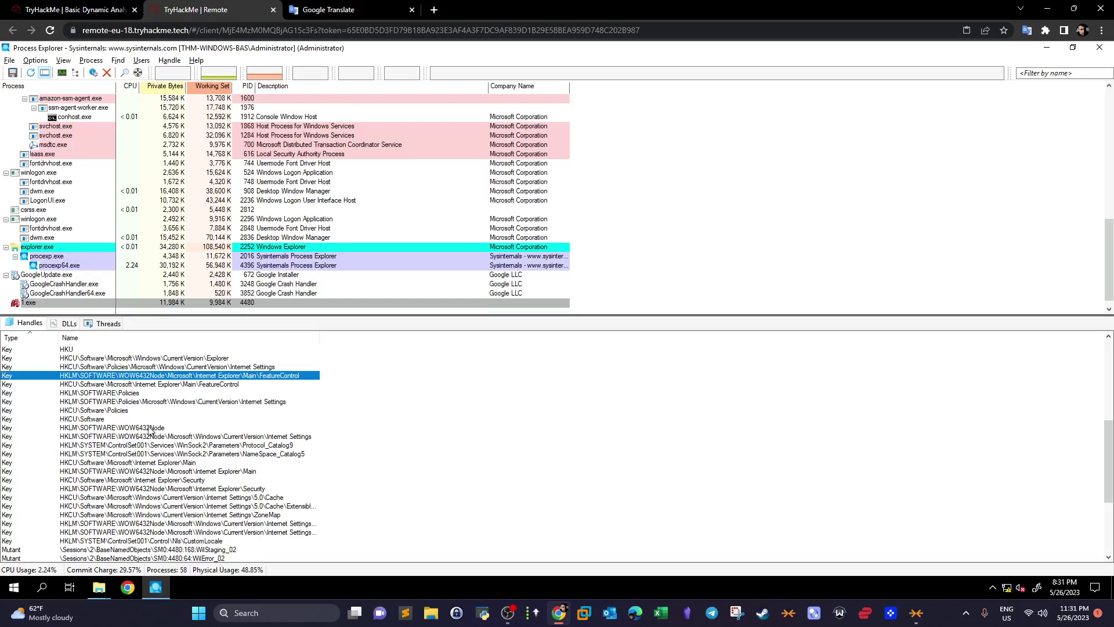
{"action": "scroll", "coordinate": [246, 439], "scroll_direction": "down", "scroll_amount": 1}
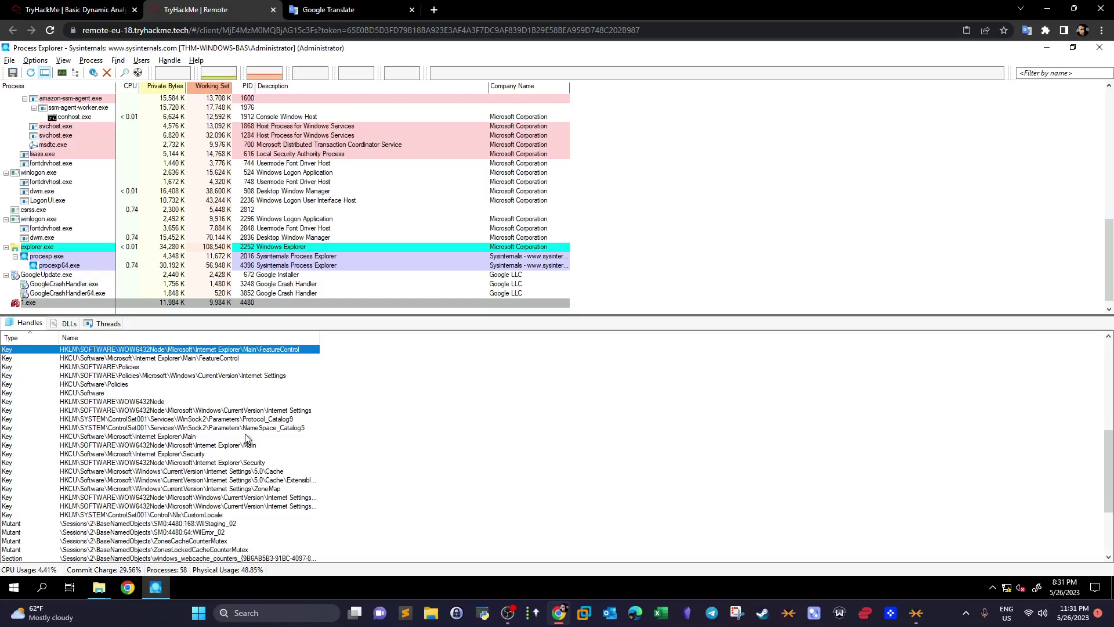
{"action": "left_click", "coordinate": [170, 454]}
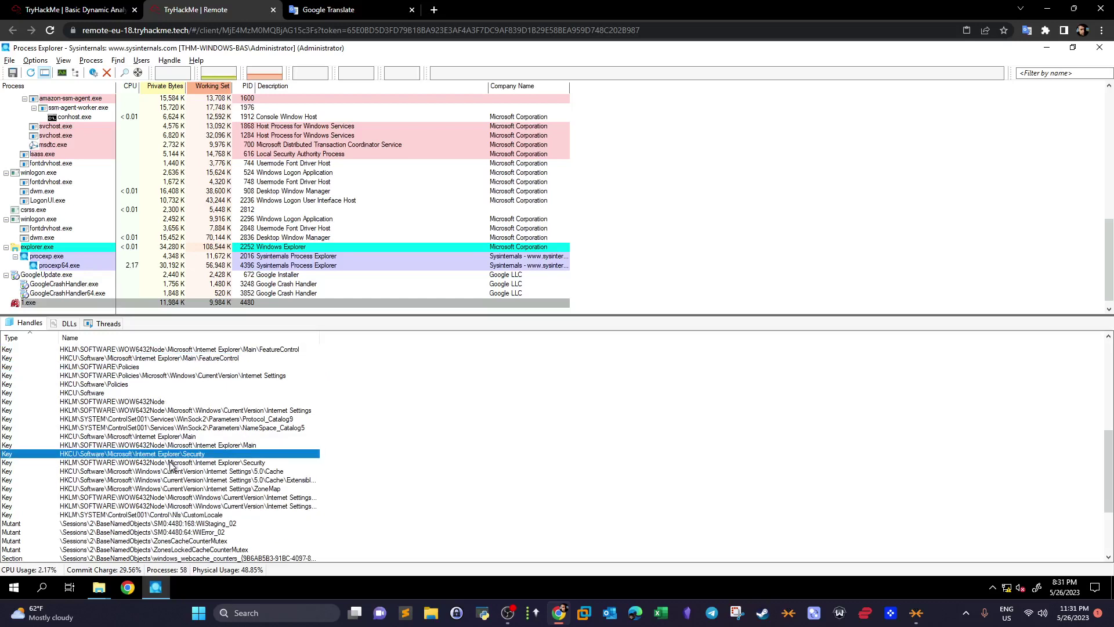
{"action": "left_click", "coordinate": [172, 462]}
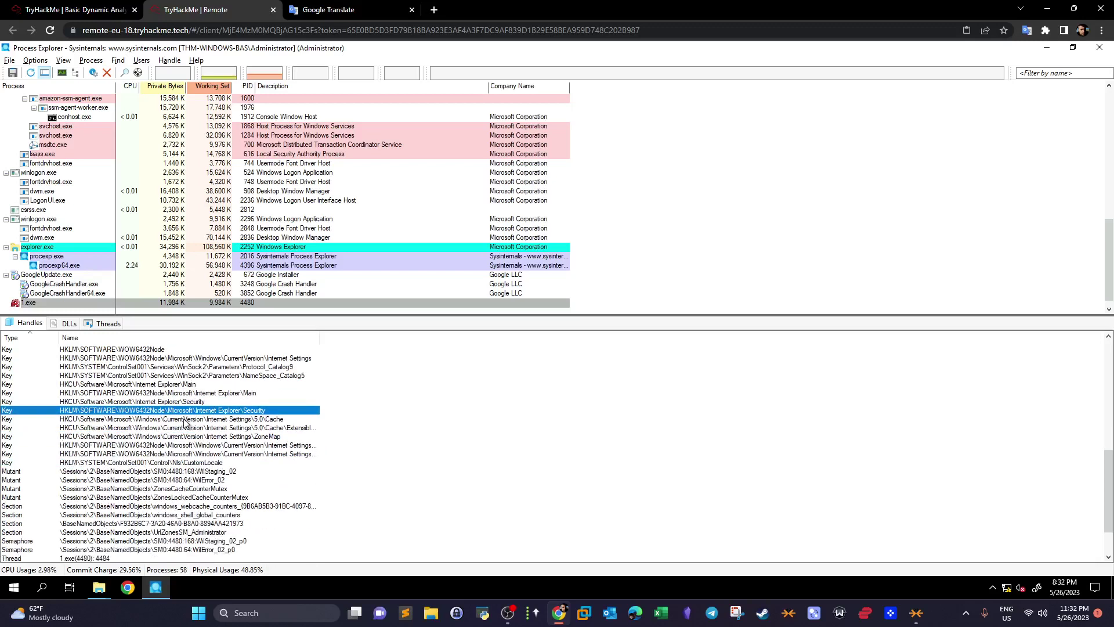
Step: Reselect 1.exe and inspect its WilStaging_02, ZonesCacheCounterMutex and ZonesLockedCacheCounterMutex mutex handles
{"action": "scroll", "coordinate": [209, 459], "scroll_direction": "down", "scroll_amount": 2}
{"action": "scroll", "coordinate": [212, 427], "scroll_direction": "up", "scroll_amount": 2}
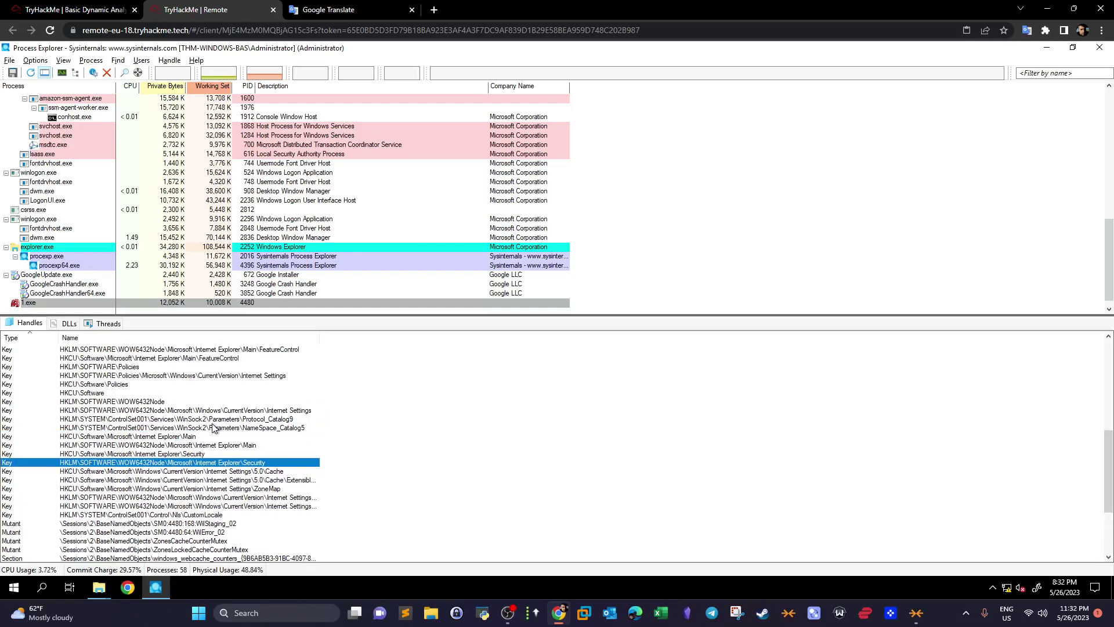
{"action": "left_click", "coordinate": [23, 303]}
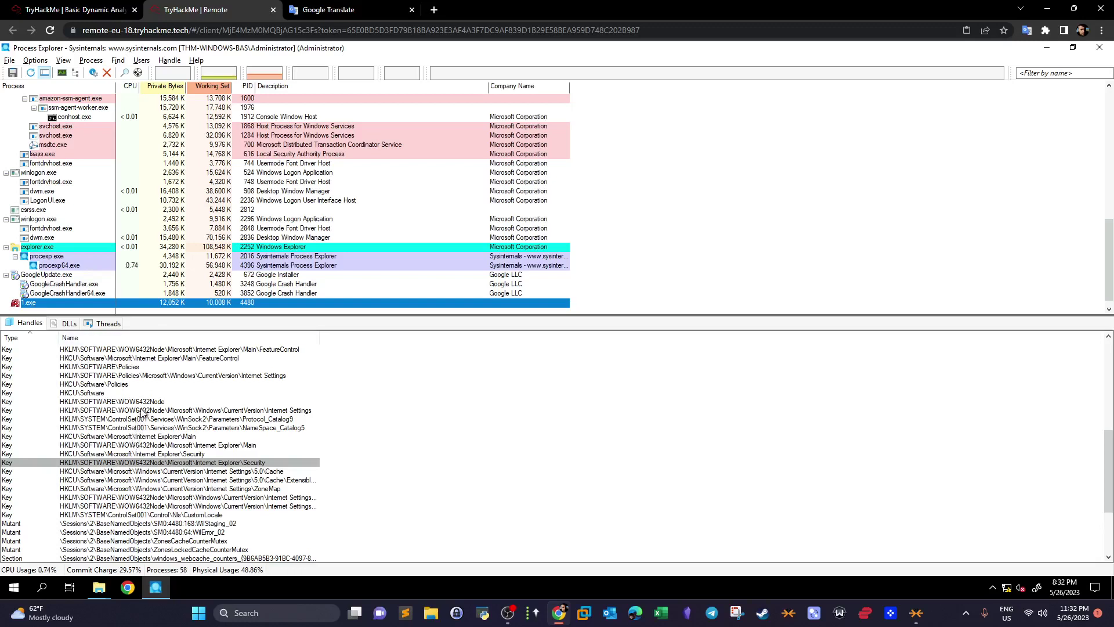
{"action": "scroll", "coordinate": [155, 374], "scroll_direction": "down", "scroll_amount": 3}
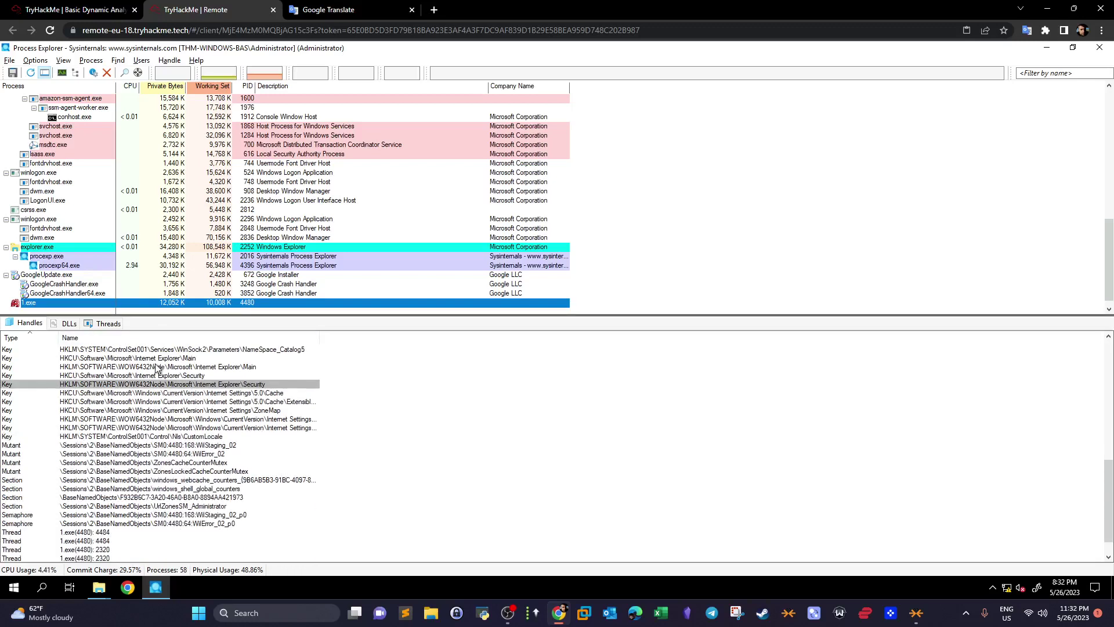
{"action": "scroll", "coordinate": [156, 367], "scroll_direction": "down", "scroll_amount": 1}
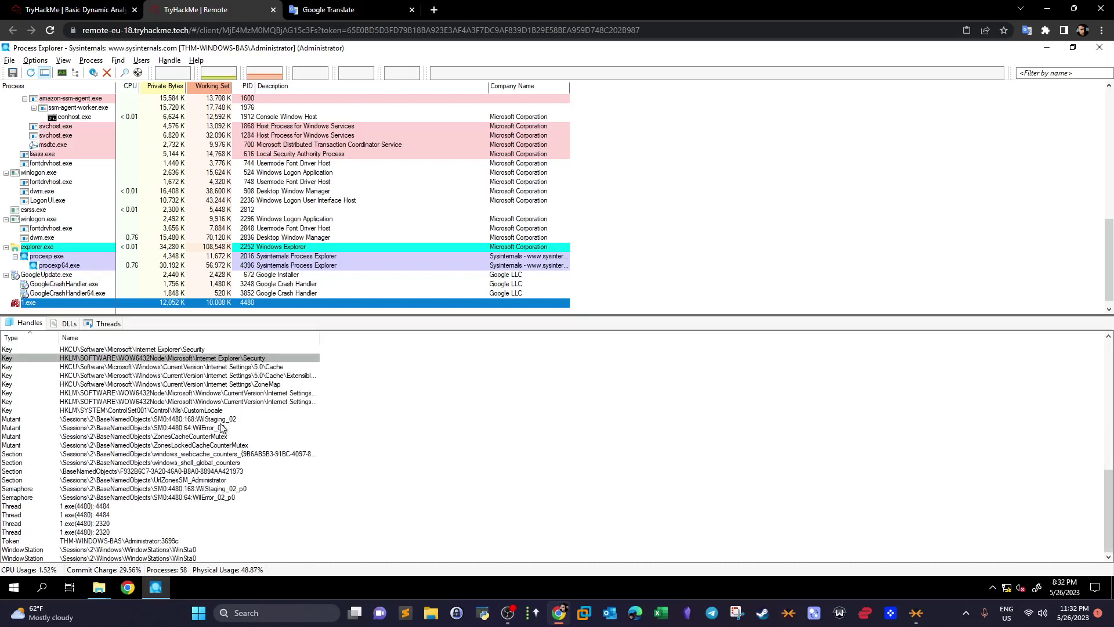
{"action": "scroll", "coordinate": [221, 428], "scroll_direction": "up", "scroll_amount": 1}
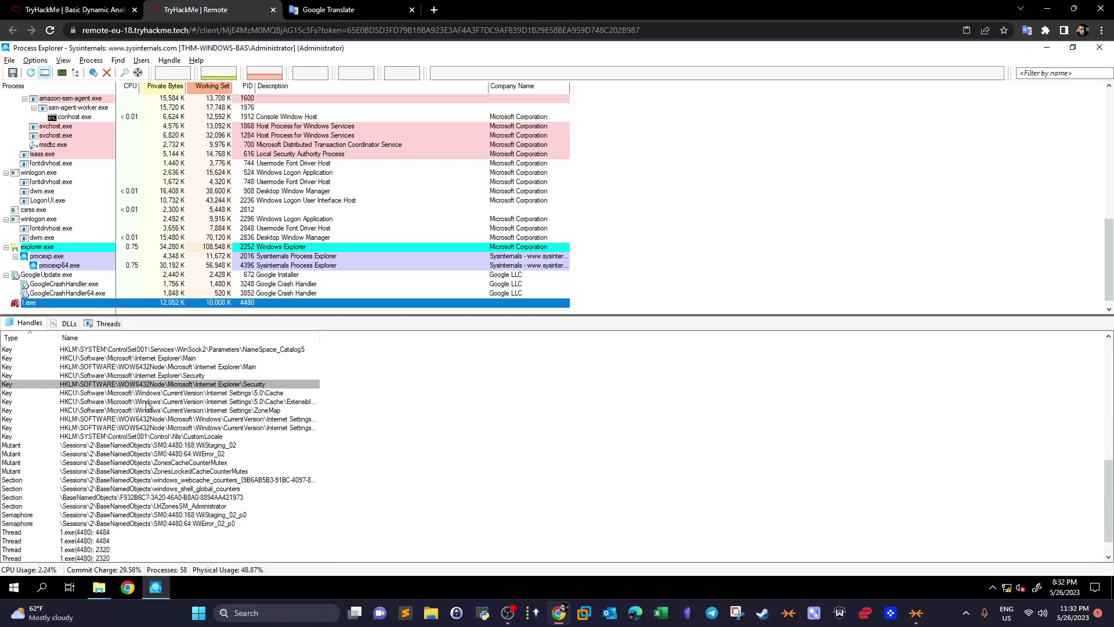
{"action": "left_click", "coordinate": [175, 447]}
{"action": "left_click", "coordinate": [177, 462]}
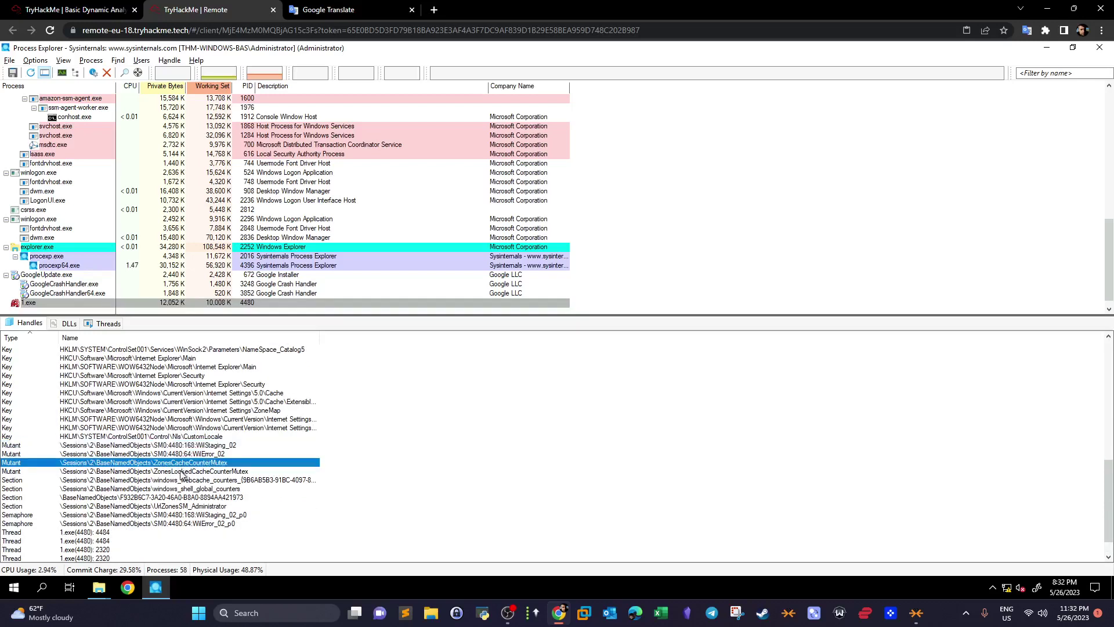
{"action": "left_click", "coordinate": [181, 471]}
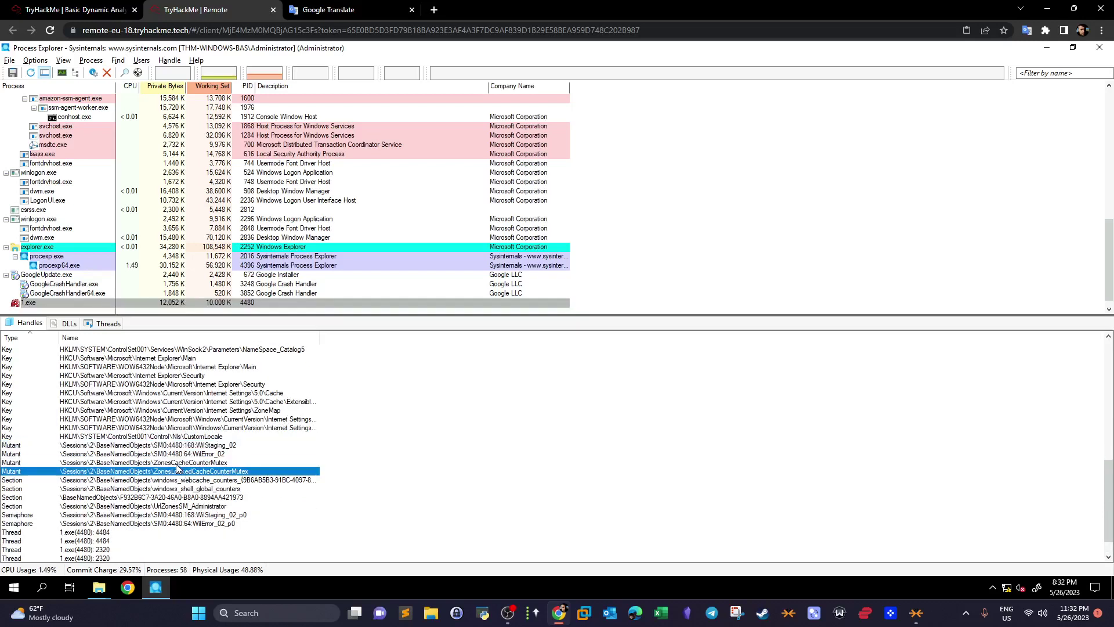
Step: Switch the lower pane to the DLLs loaded by 1.exe
{"action": "scroll", "coordinate": [165, 441], "scroll_direction": "down", "scroll_amount": 1}
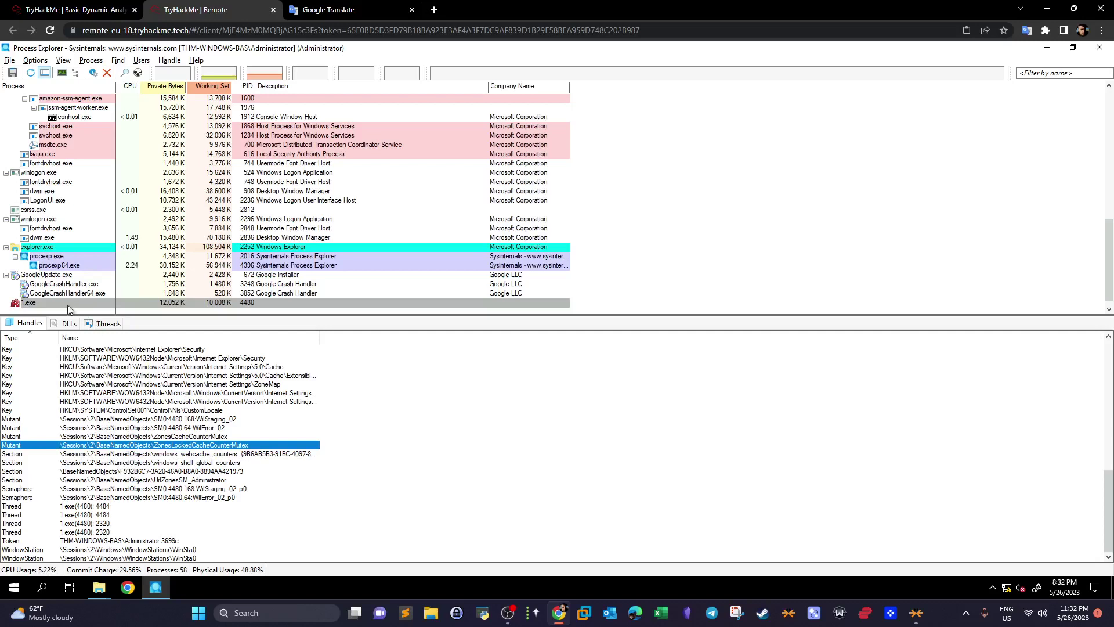
{"action": "left_click", "coordinate": [69, 323]}
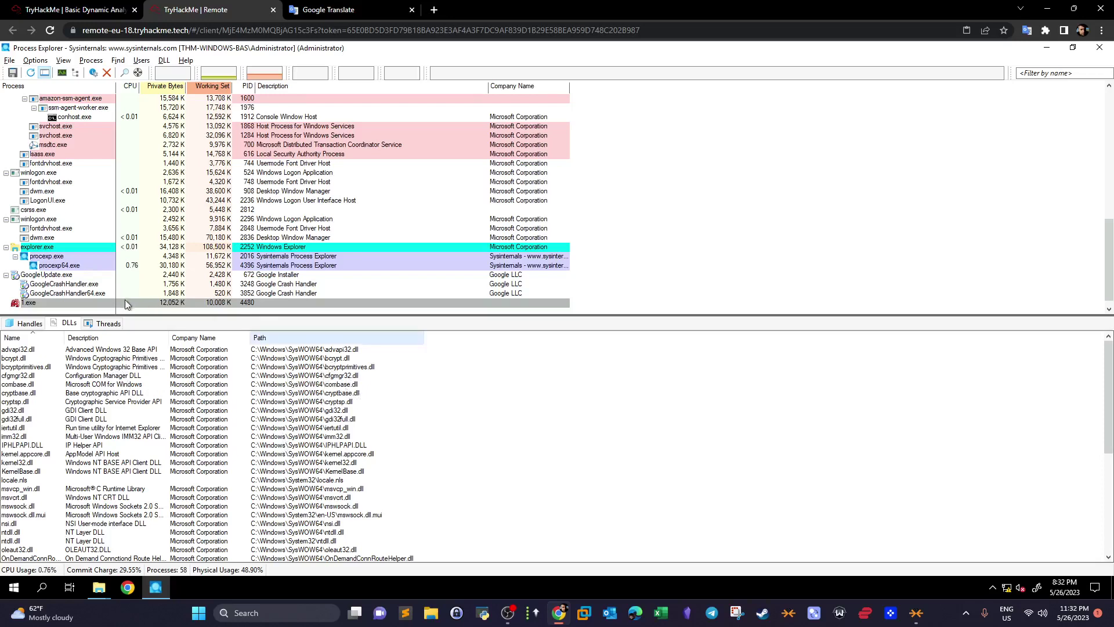
{"action": "left_click", "coordinate": [46, 301]}
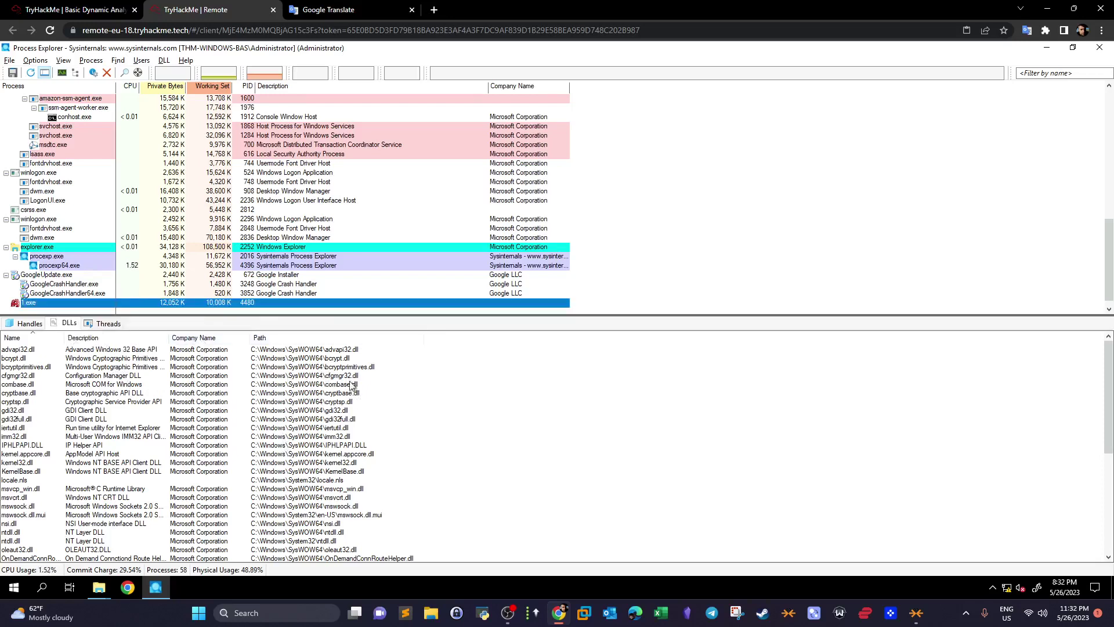
Step: Inspect the cryptsp.dll and bcrypt.dll entries, then bring up 1.exe's context menu
{"action": "left_click", "coordinate": [346, 402]}
{"action": "left_click", "coordinate": [346, 357]}
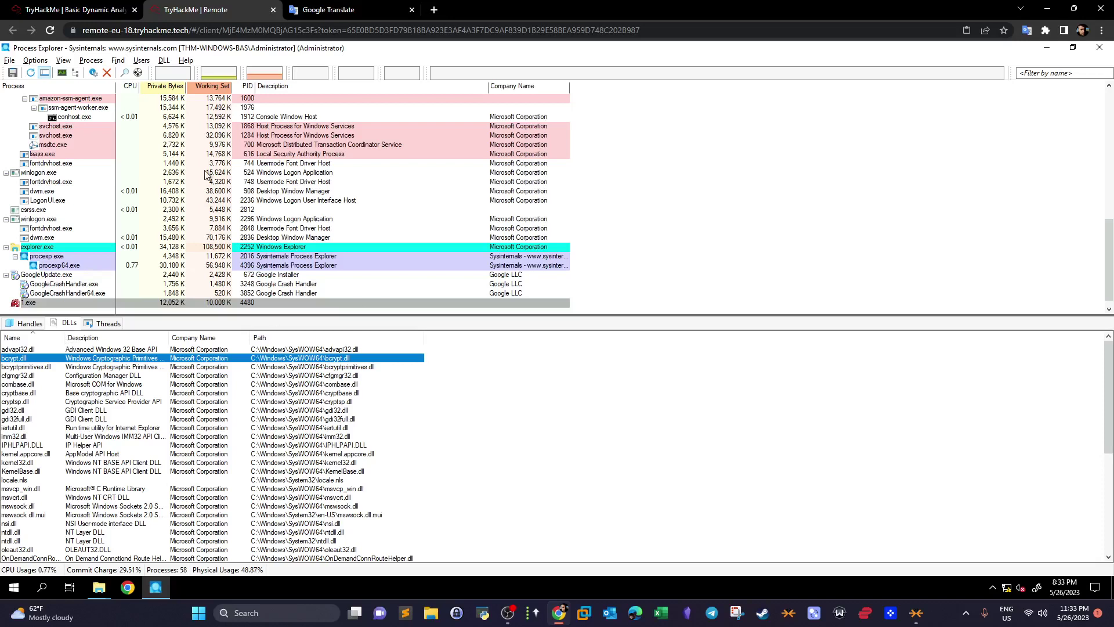
{"action": "right_click", "coordinate": [58, 302]}
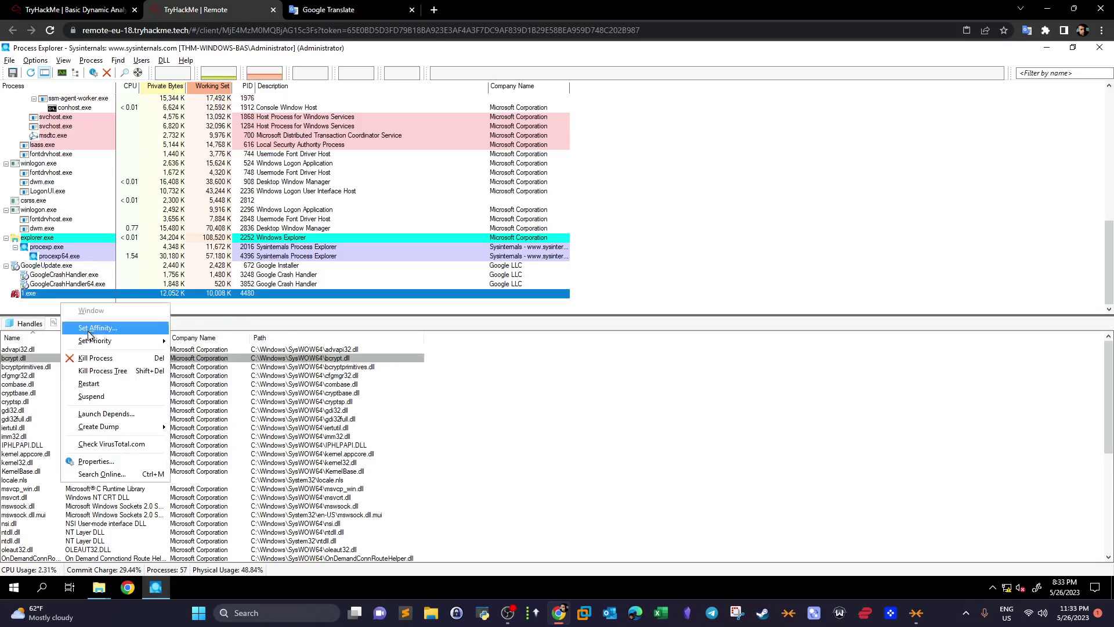
Step: Open 1.exe's properties, review its Performance statistics, and close the window
{"action": "left_click", "coordinate": [128, 462]}
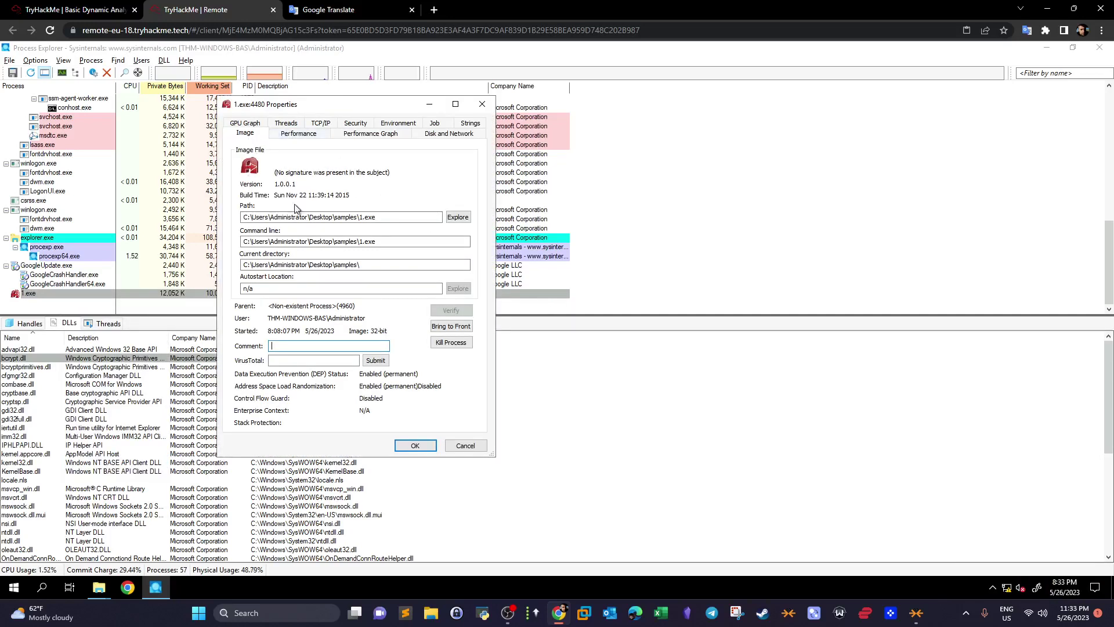
{"action": "left_click", "coordinate": [320, 136]}
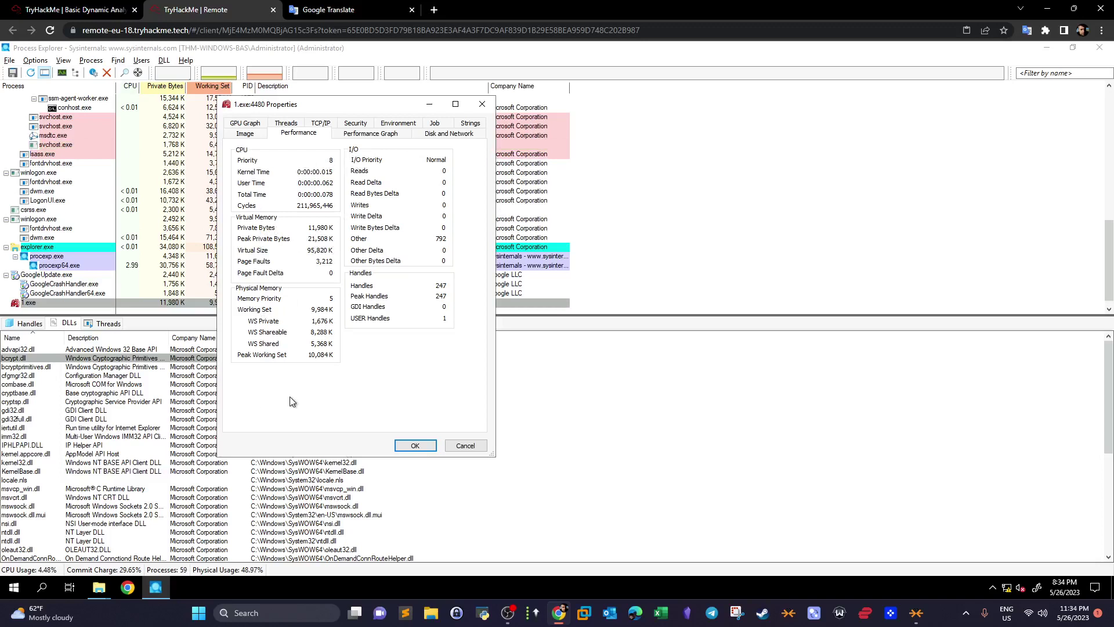
{"action": "left_click", "coordinate": [481, 110]}
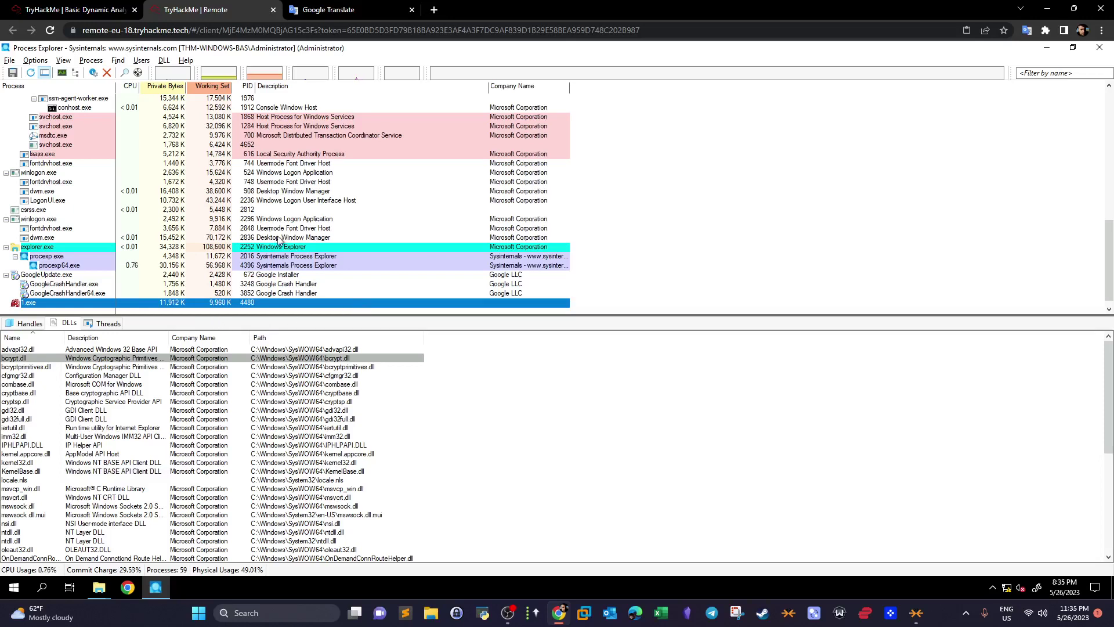
Step: Compare winlogon.exe's loaded DLLs and properties, then return to the TryHackMe room page
{"action": "left_click", "coordinate": [57, 221]}
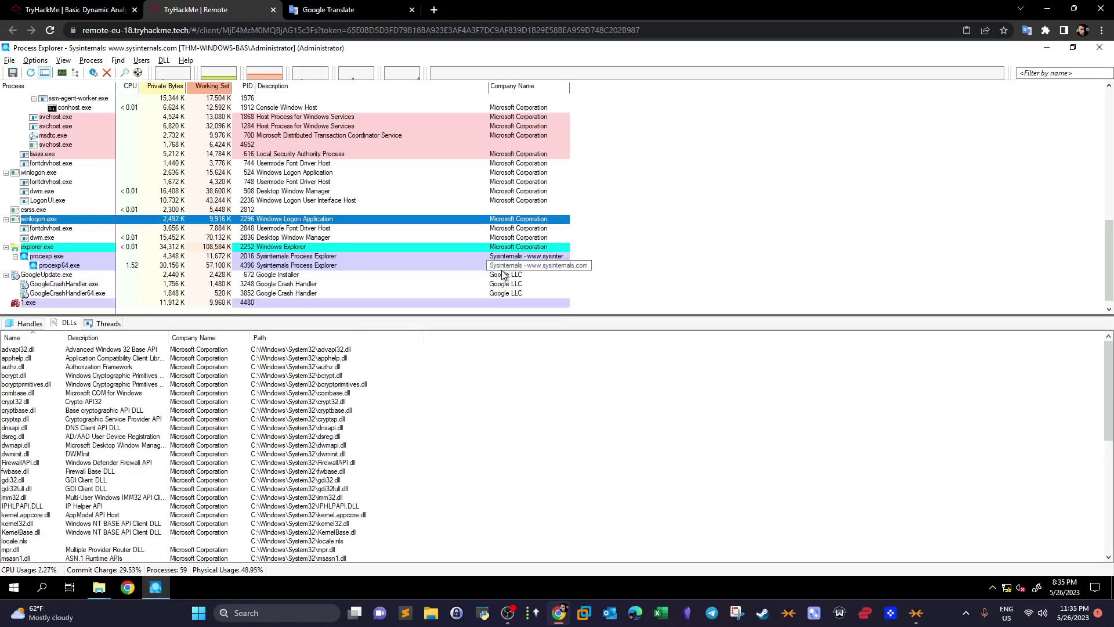
{"action": "right_click", "coordinate": [48, 222]}
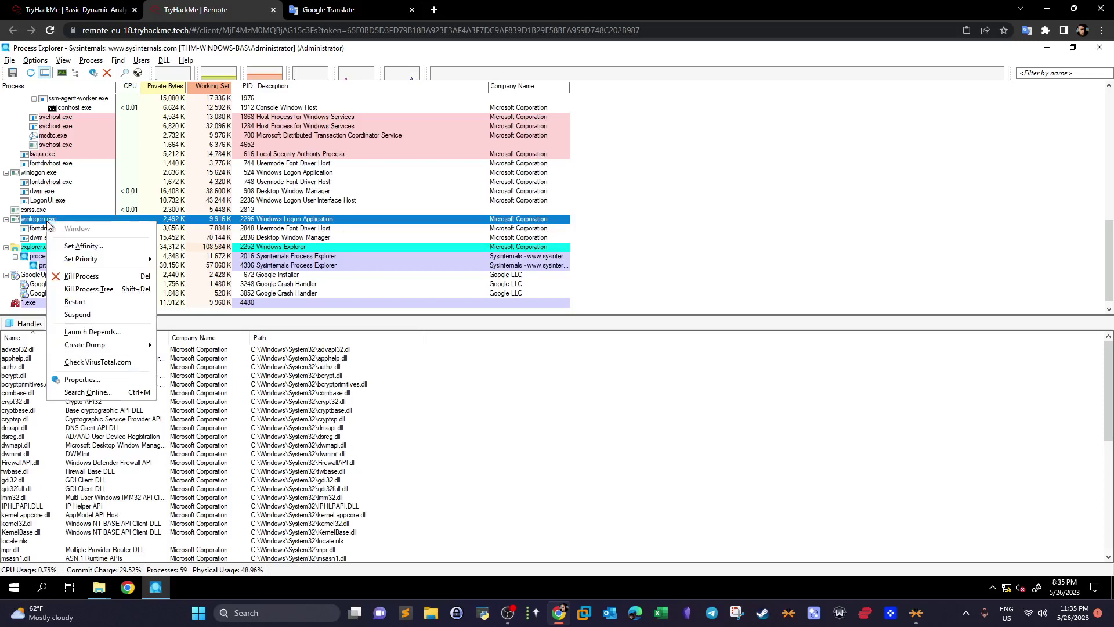
{"action": "left_click", "coordinate": [87, 380]}
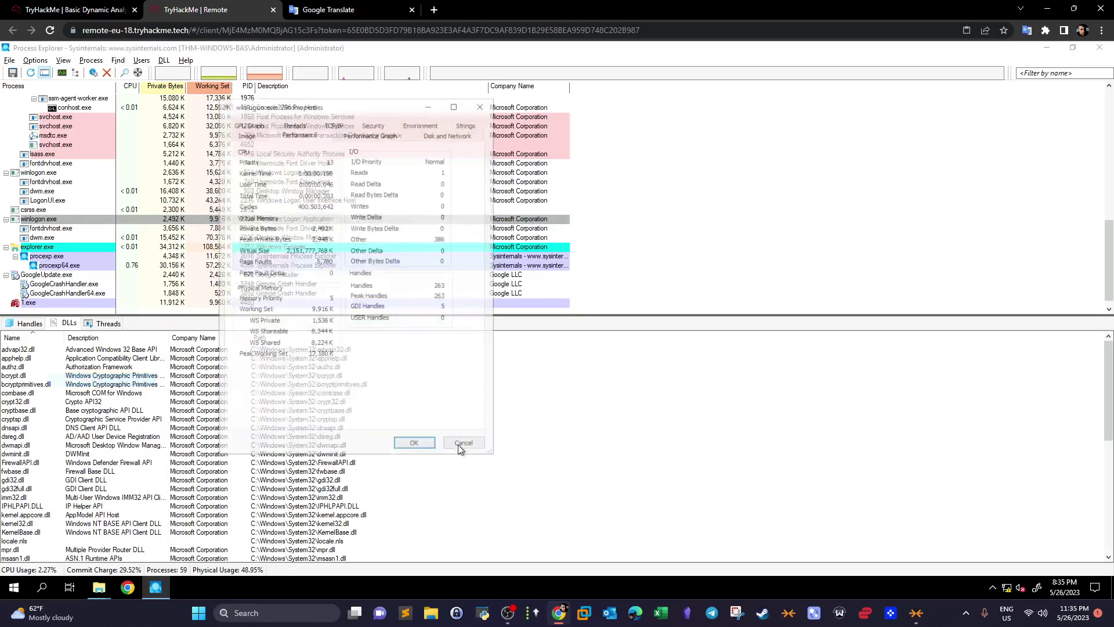
{"action": "left_click", "coordinate": [76, 10]}
Step: Scroll the room page and highlight the network connection question text
{"action": "scroll", "coordinate": [514, 232], "scroll_direction": "down", "scroll_amount": 10}
{"action": "scroll", "coordinate": [514, 232], "scroll_direction": "down", "scroll_amount": 20}
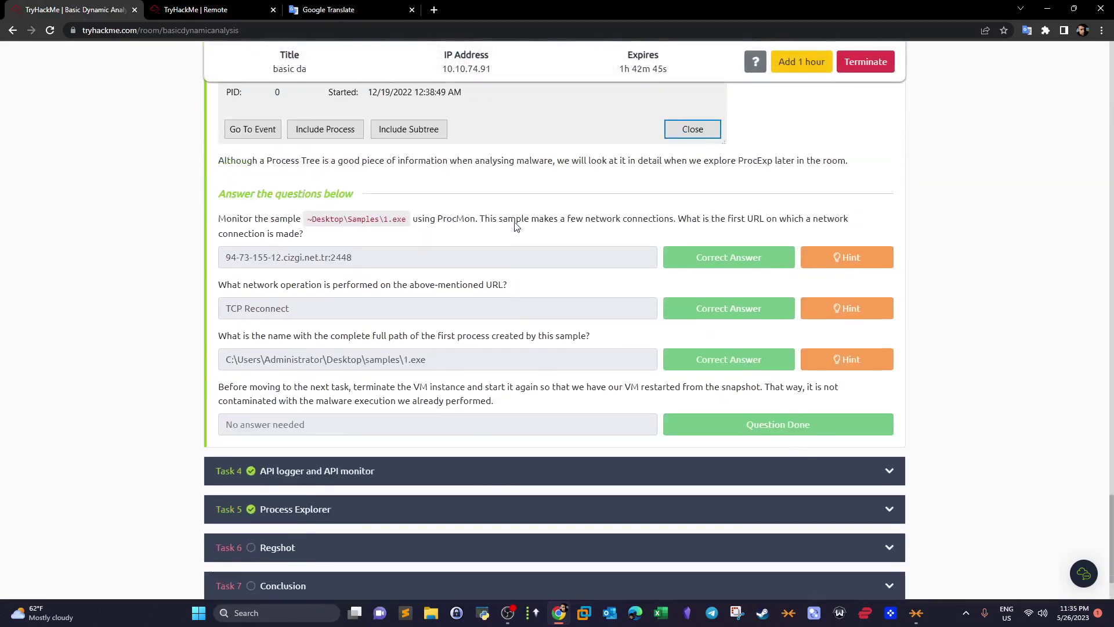
{"action": "scroll", "coordinate": [516, 227], "scroll_direction": "up", "scroll_amount": 1}
{"action": "left_click_drag", "start_coordinate": [222, 239], "coordinate": [425, 243]}
{"action": "left_click", "coordinate": [391, 241]}
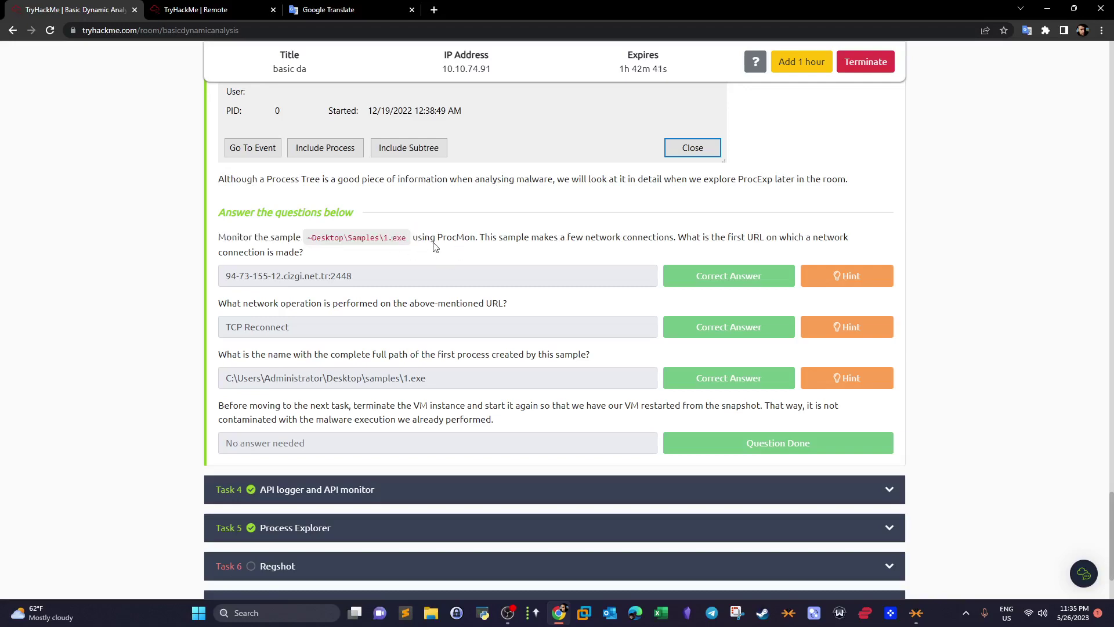
{"action": "left_click_drag", "start_coordinate": [439, 241], "coordinate": [452, 239]}
{"action": "scroll", "coordinate": [400, 273], "scroll_direction": "down", "scroll_amount": 2}
Step: Expand the Process Explorer task, highlight the first-Mutex question, and return to the remote VM
{"action": "left_click", "coordinate": [308, 409]}
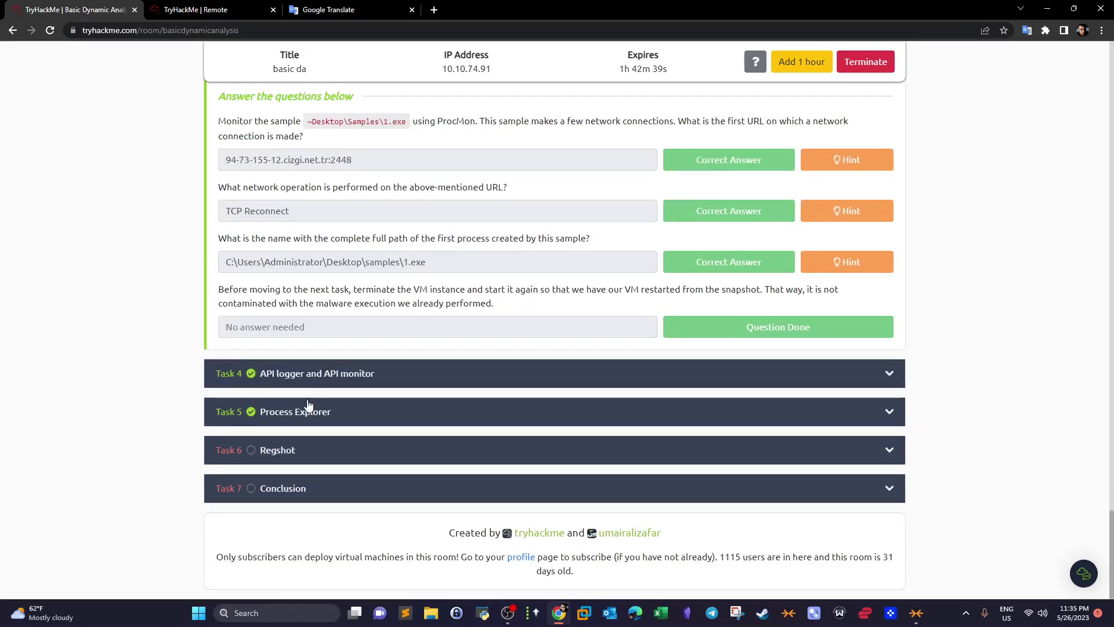
{"action": "left_click_drag", "start_coordinate": [219, 227], "coordinate": [371, 226]}
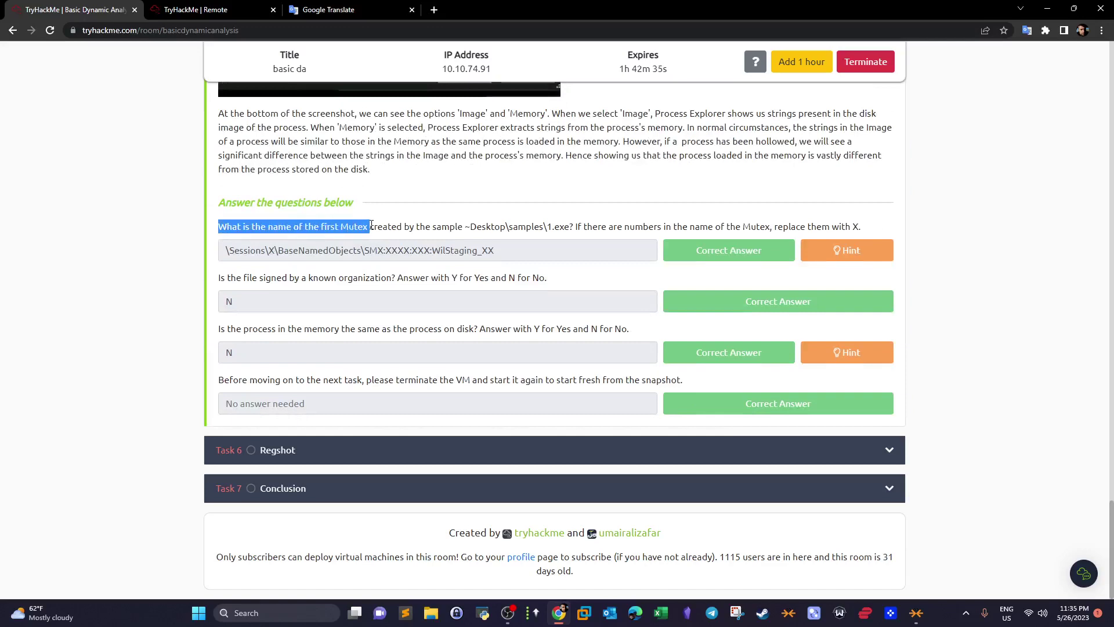
{"action": "left_click_drag", "start_coordinate": [382, 228], "coordinate": [565, 235]}
{"action": "left_click_drag", "start_coordinate": [641, 229], "coordinate": [830, 227]}
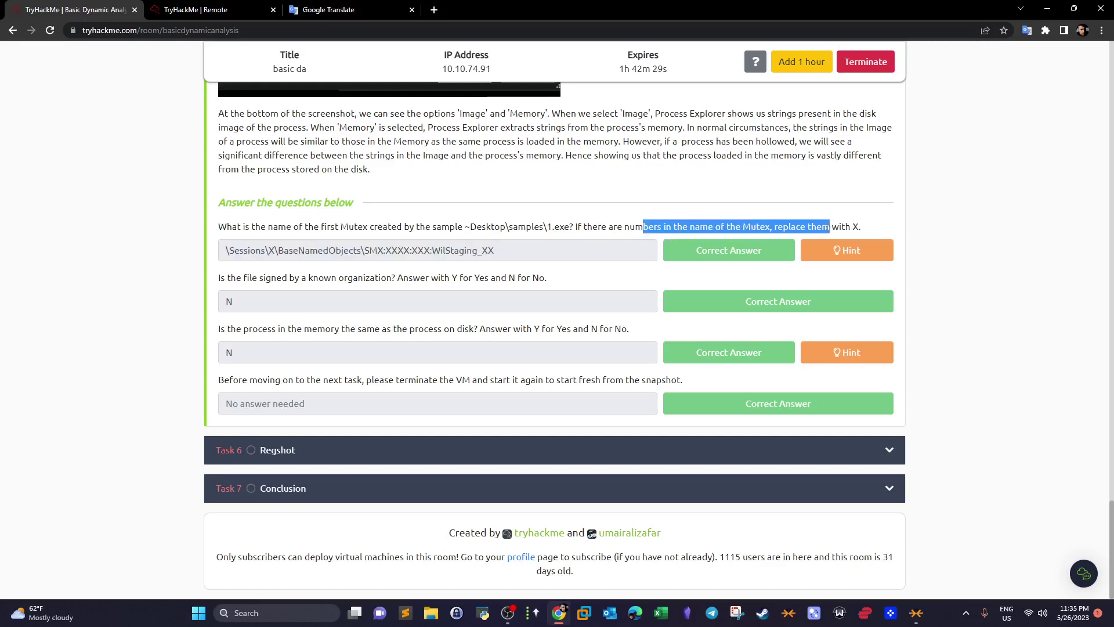
{"action": "left_click", "coordinate": [196, 10]}
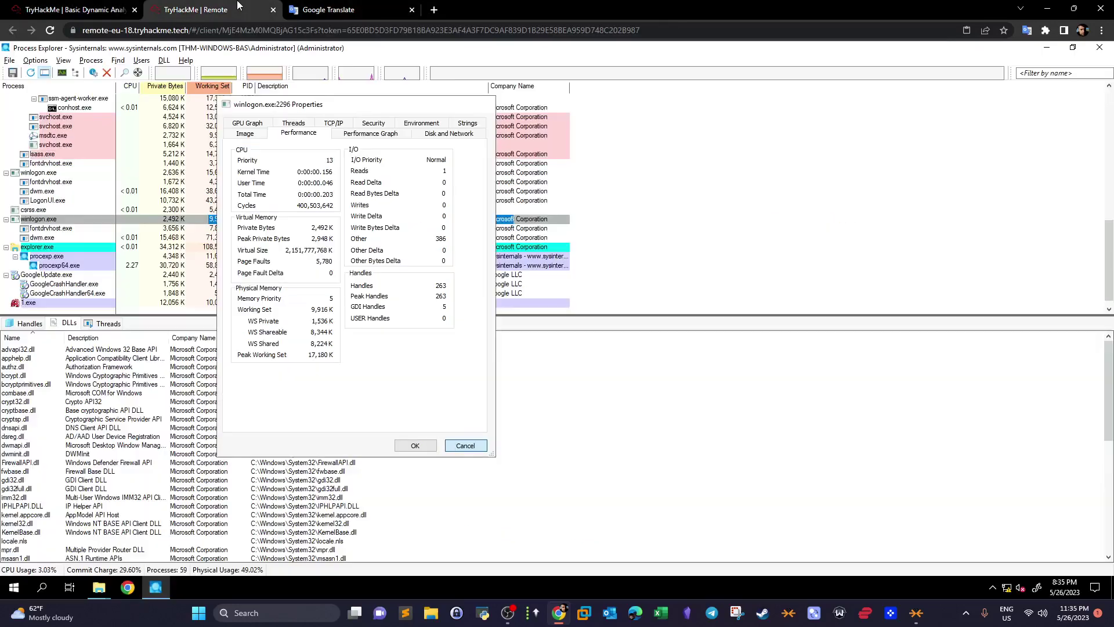
Step: Find 1.exe's WilStaging_02 mutant in its Handles list, view its properties, and return to TryHackMe
{"action": "left_click", "coordinate": [41, 303]}
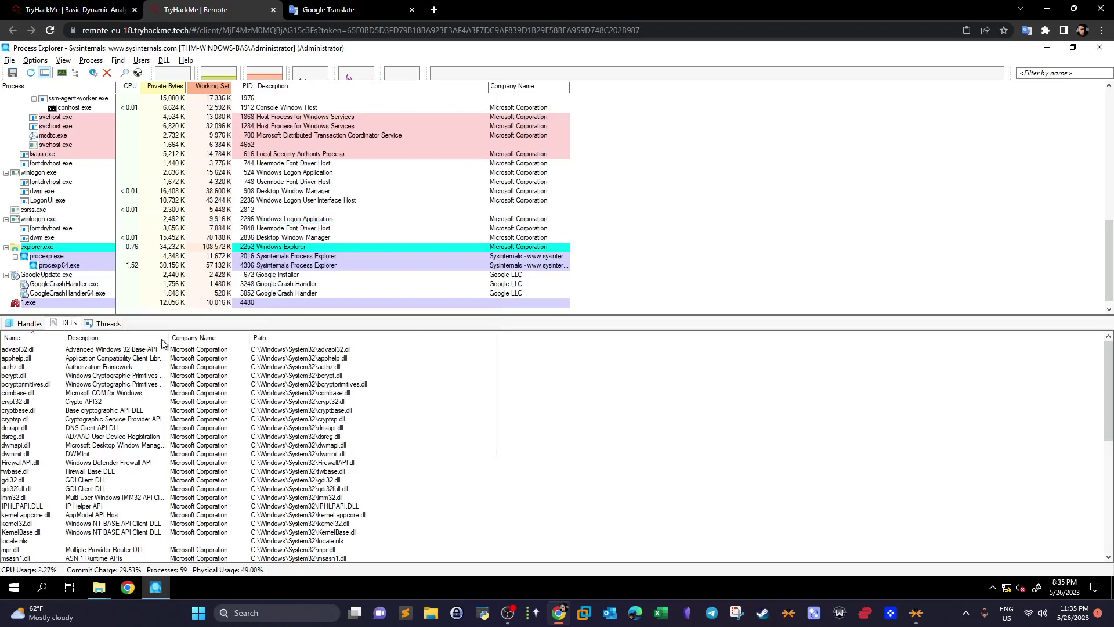
{"action": "left_click", "coordinate": [30, 324]}
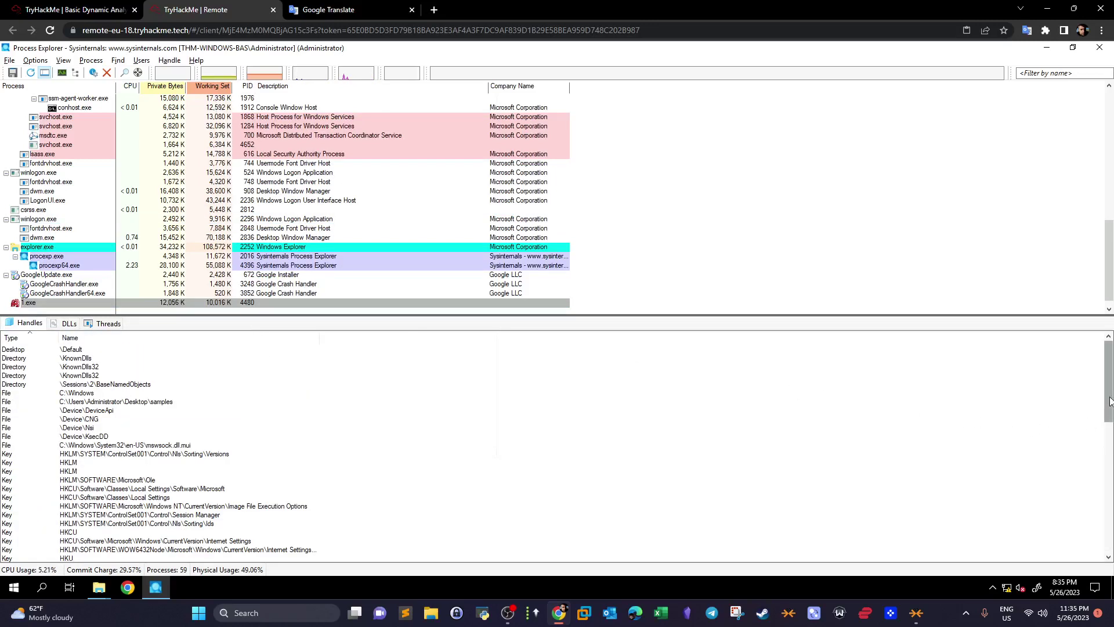
{"action": "left_click_drag", "start_coordinate": [1105, 421], "coordinate": [1100, 540]}
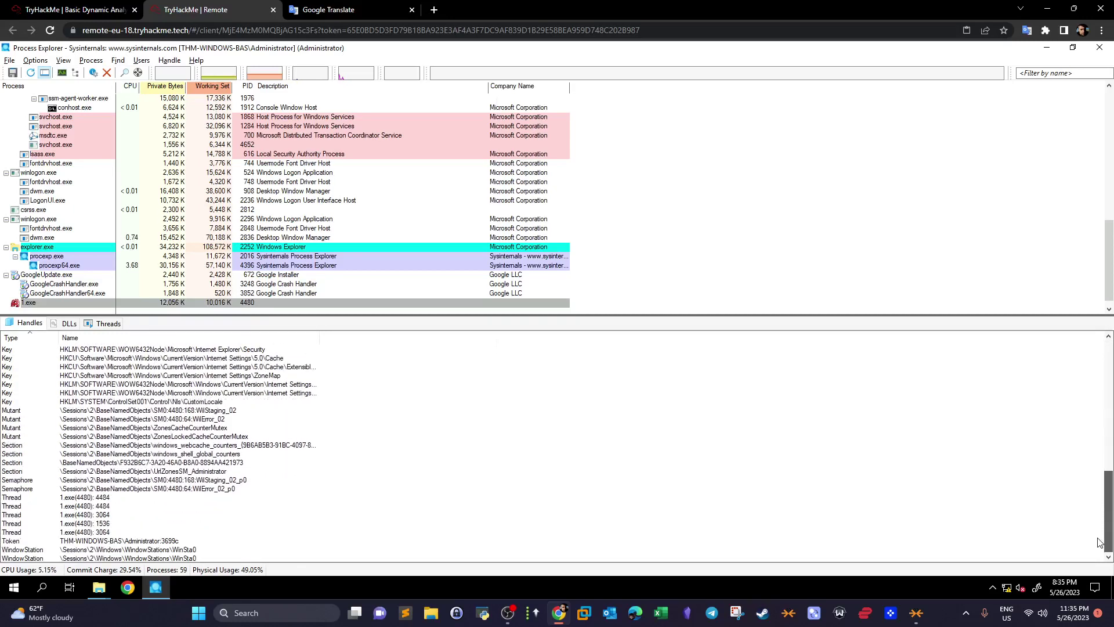
{"action": "left_click", "coordinate": [18, 411]}
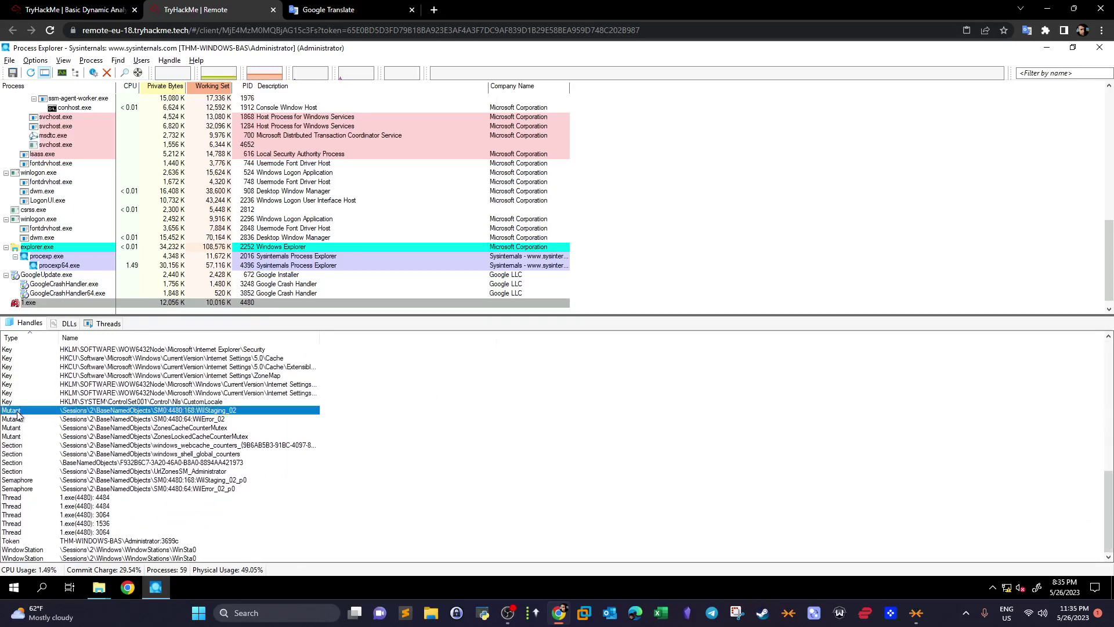
{"action": "right_click", "coordinate": [220, 413]}
{"action": "left_click", "coordinate": [251, 428]}
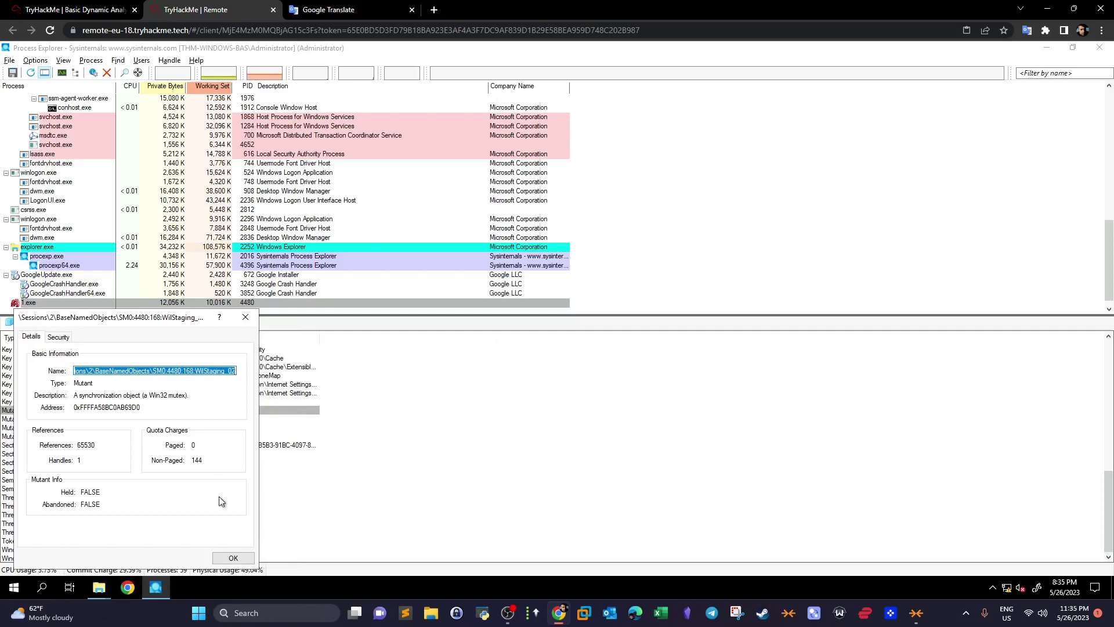
{"action": "left_click", "coordinate": [76, 10]}
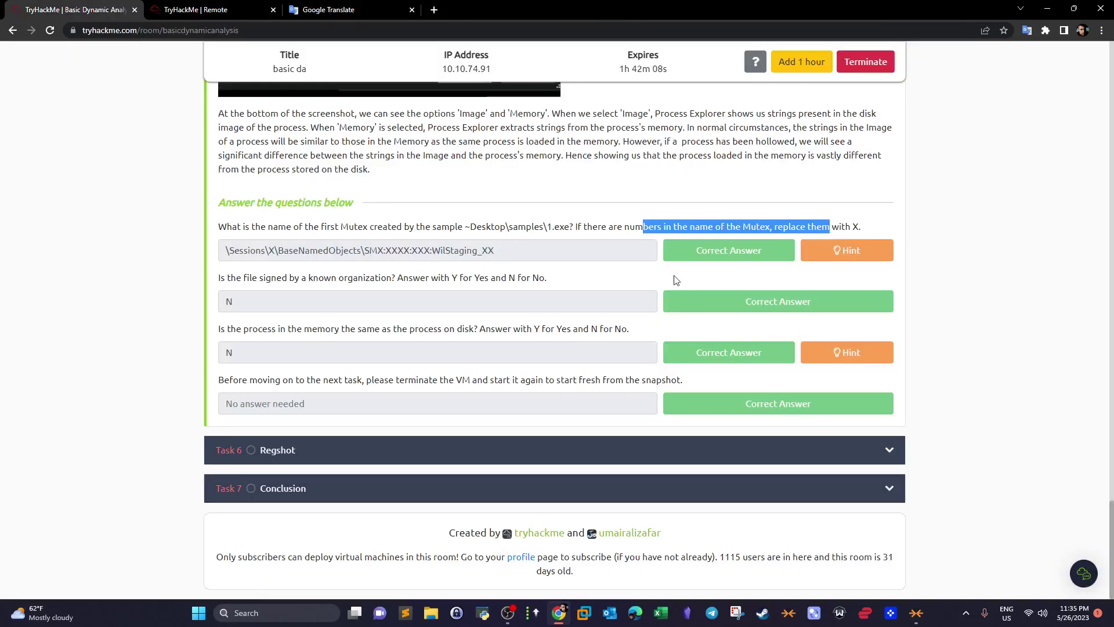
Step: Highlight parts of the accepted Mutex answer (SMX:XXXX and the X characters) to compare with the found name
{"action": "left_click", "coordinate": [493, 251]}
{"action": "left_click_drag", "start_coordinate": [487, 251], "coordinate": [504, 251]}
{"action": "left_click_drag", "start_coordinate": [429, 253], "coordinate": [378, 254]}
{"action": "left_click", "coordinate": [381, 256]}
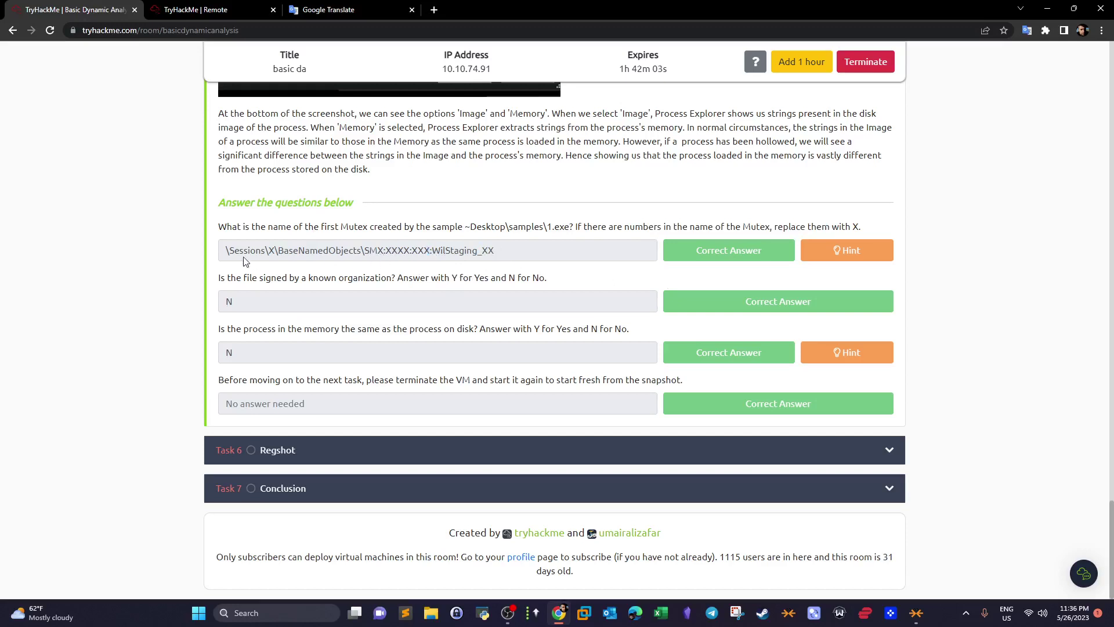
{"action": "double_click", "coordinate": [271, 251]}
{"action": "left_click", "coordinate": [222, 288]}
Step: Read the file-signing question, then return to the remote VM
{"action": "left_click_drag", "start_coordinate": [222, 288], "coordinate": [325, 294]}
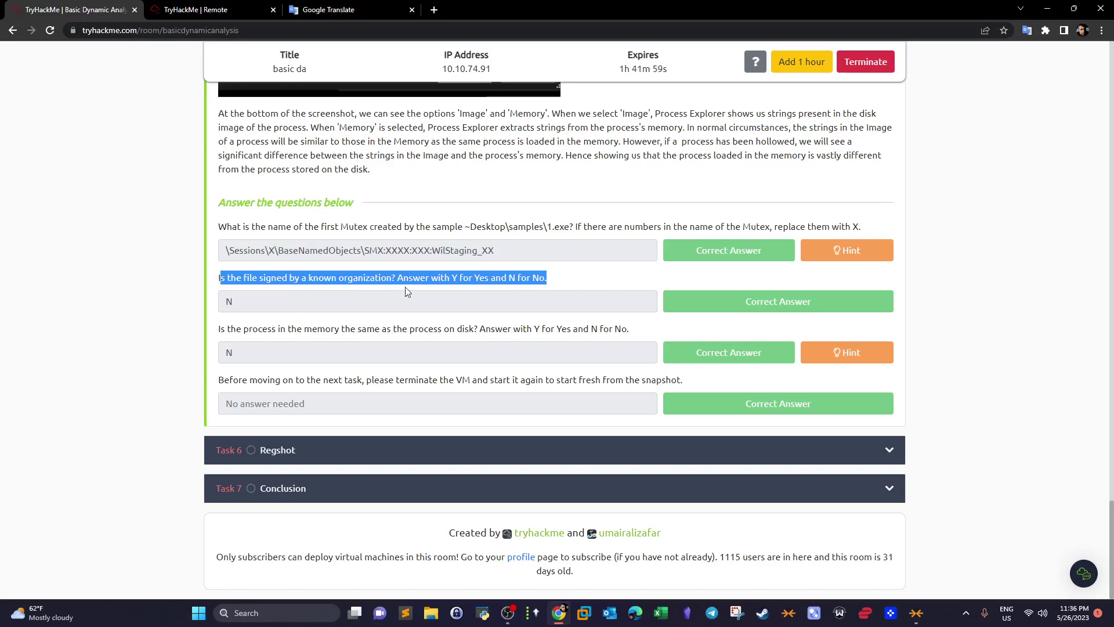
{"action": "left_click", "coordinate": [429, 288]}
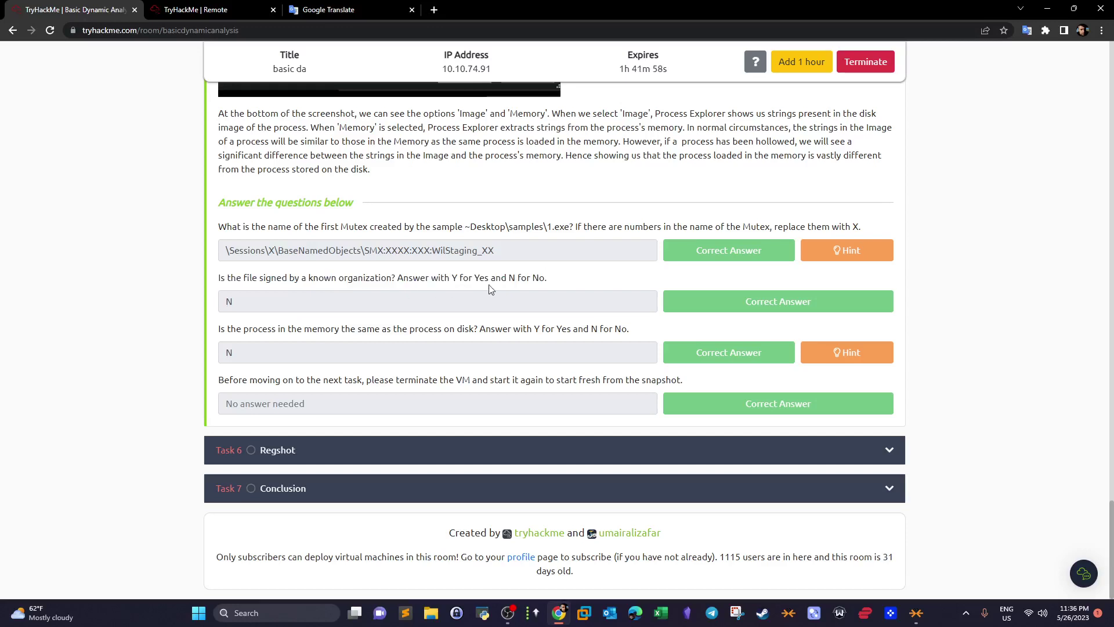
{"action": "left_click", "coordinate": [244, 9]}
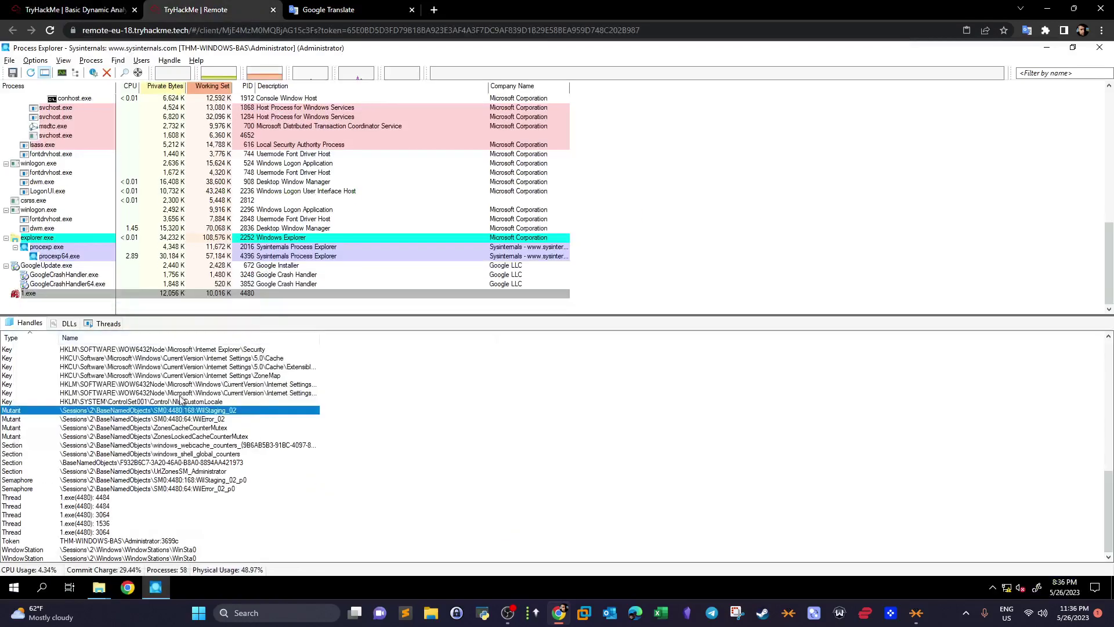
Step: Open 1.exe's Properties and check its Image details for a signature
{"action": "right_click", "coordinate": [42, 295]}
{"action": "left_click", "coordinate": [80, 455]}
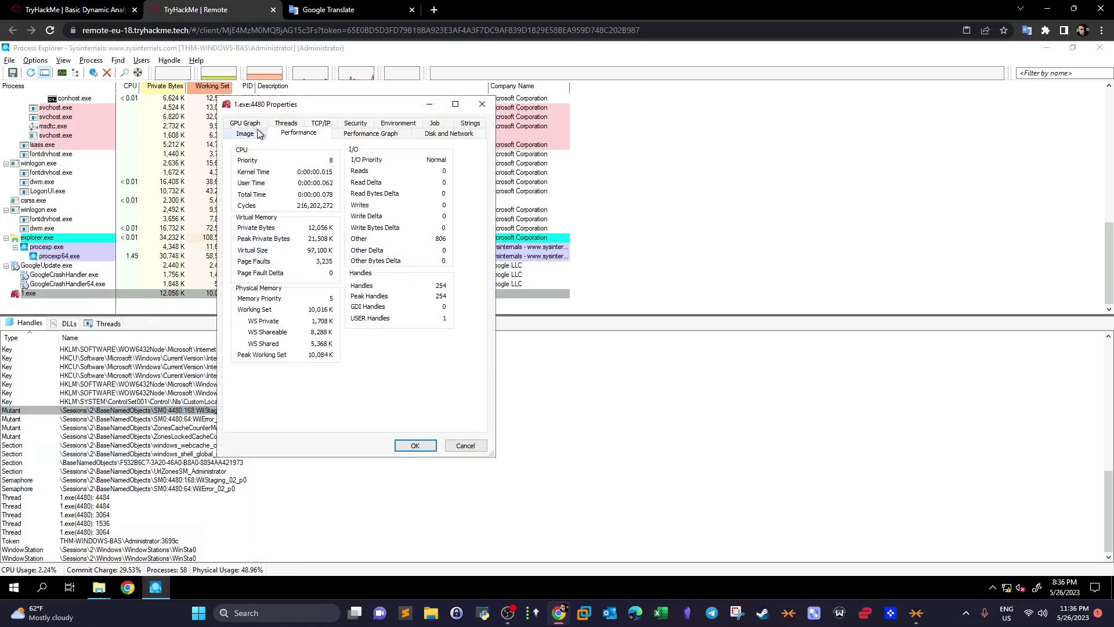
{"action": "left_click", "coordinate": [258, 134]}
Step: Compare TryHackMe's N memory answer with 1.exe's memory strings in the Strings view
{"action": "left_click", "coordinate": [75, 9]}
{"action": "double_click", "coordinate": [228, 348]}
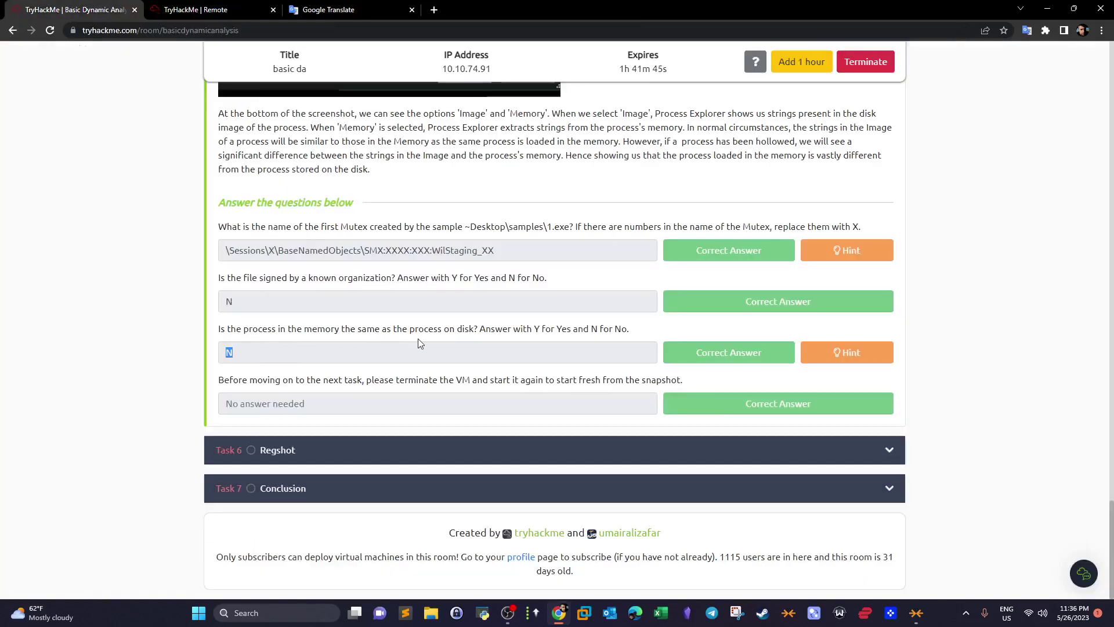
{"action": "key", "text": "ctrl+Tab"}
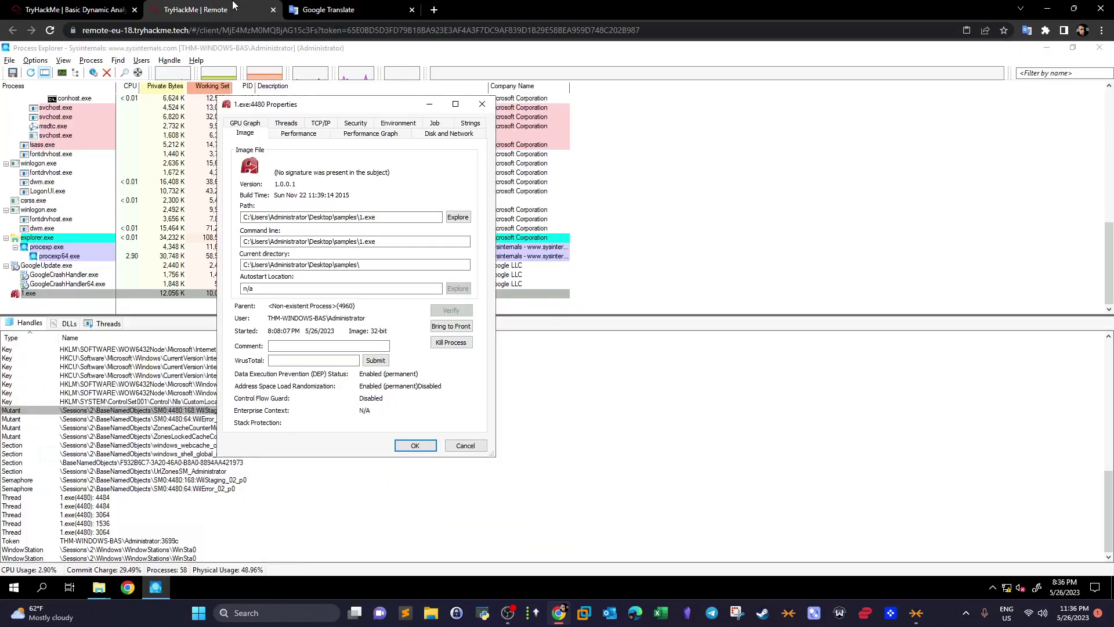
{"action": "left_click", "coordinate": [468, 124]}
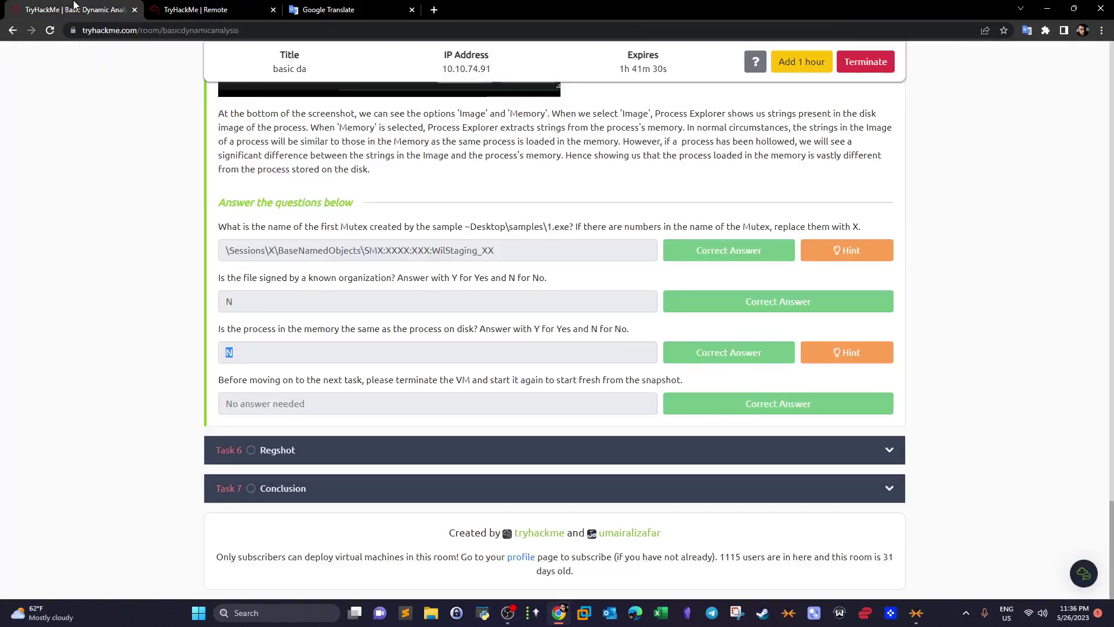
{"action": "left_click", "coordinate": [73, 9]}
Step: Collapse the finished Task 5 in TryHackMe, then cancel 1.exe's Properties window in the VM
{"action": "left_click_drag", "start_coordinate": [274, 358], "coordinate": [216, 359]}
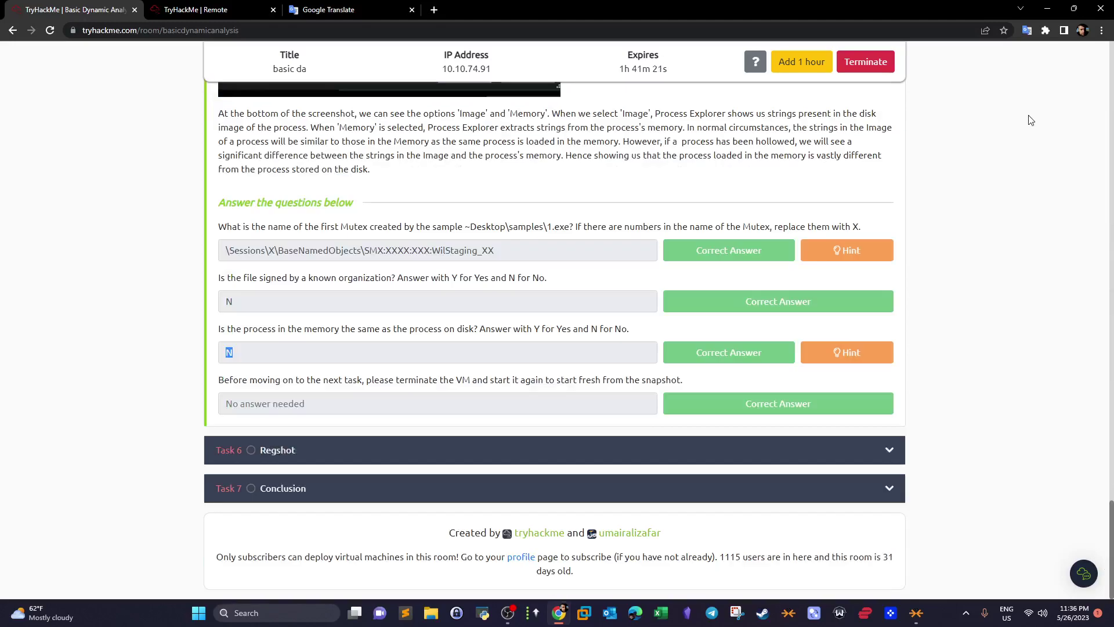
{"action": "left_click_drag", "start_coordinate": [1111, 557], "coordinate": [1111, 75]}
{"action": "left_click", "coordinate": [862, 529]}
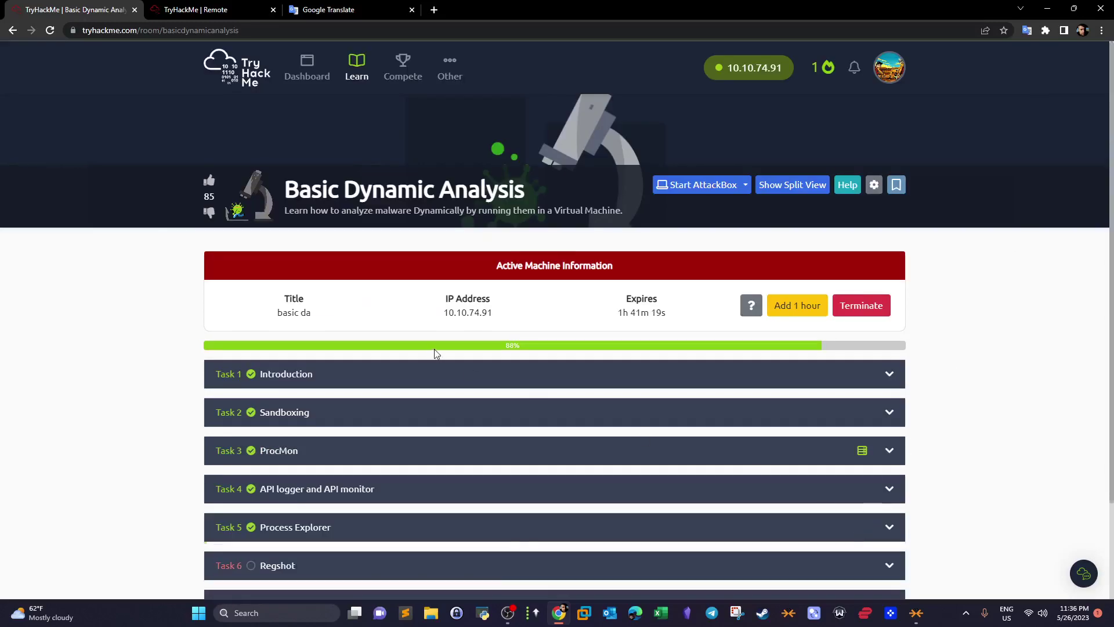
{"action": "scroll", "coordinate": [436, 353], "scroll_direction": "down", "scroll_amount": 2}
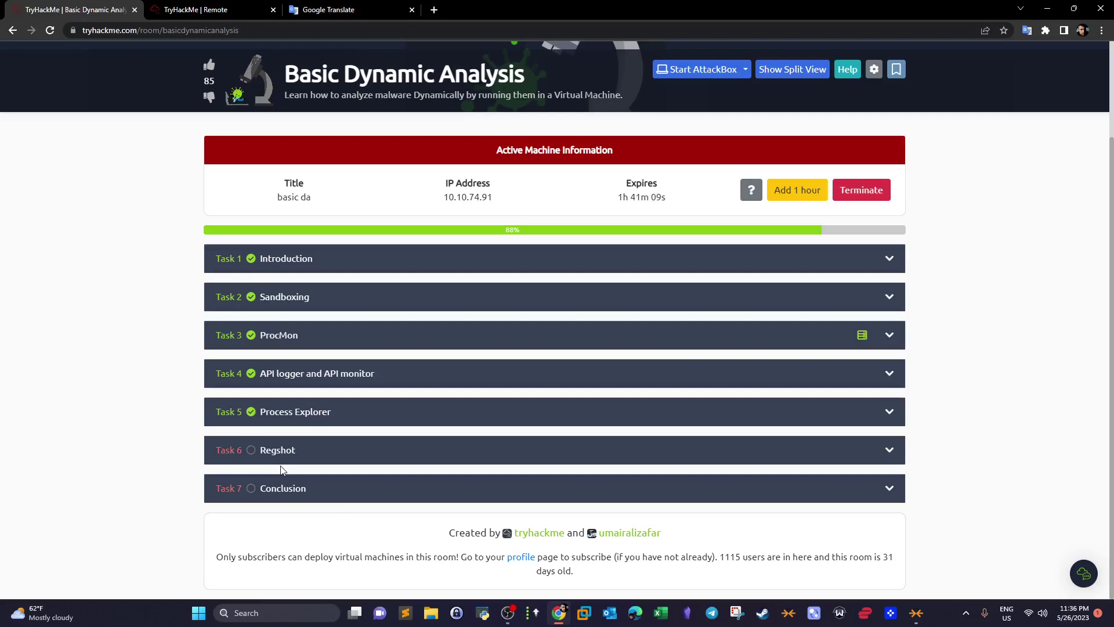
{"action": "key", "text": "ctrl+Tab"}
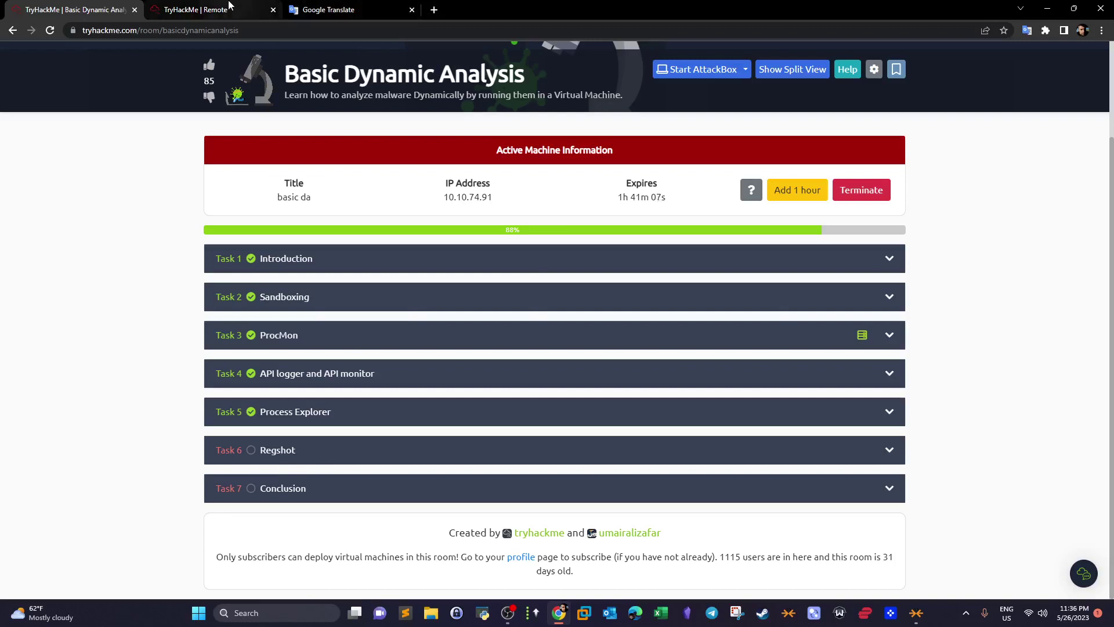
{"action": "left_click", "coordinate": [476, 448]}
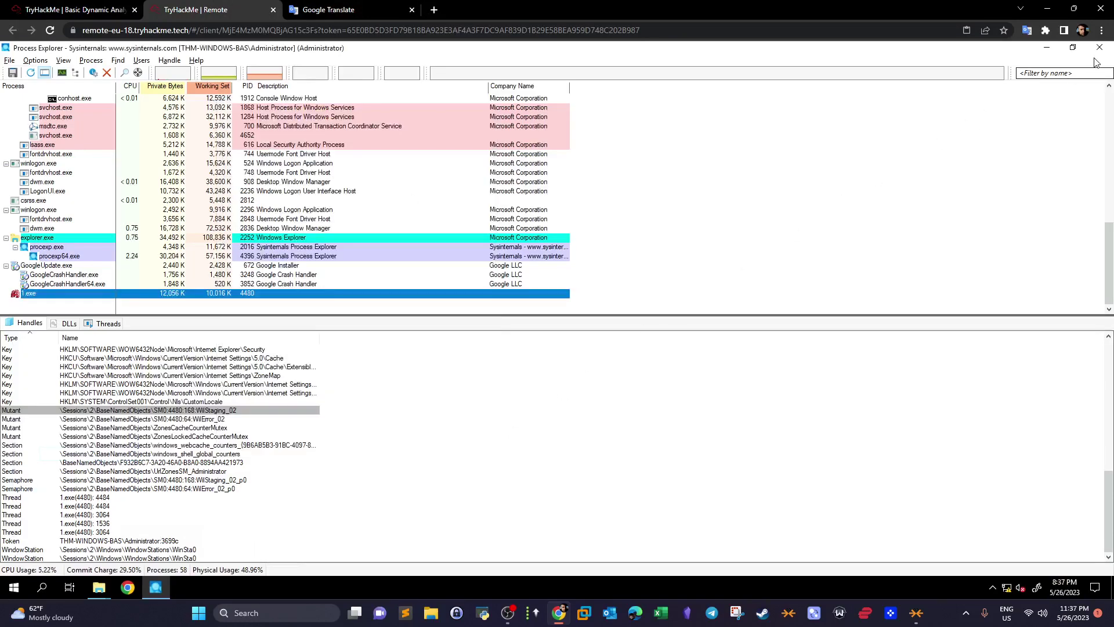